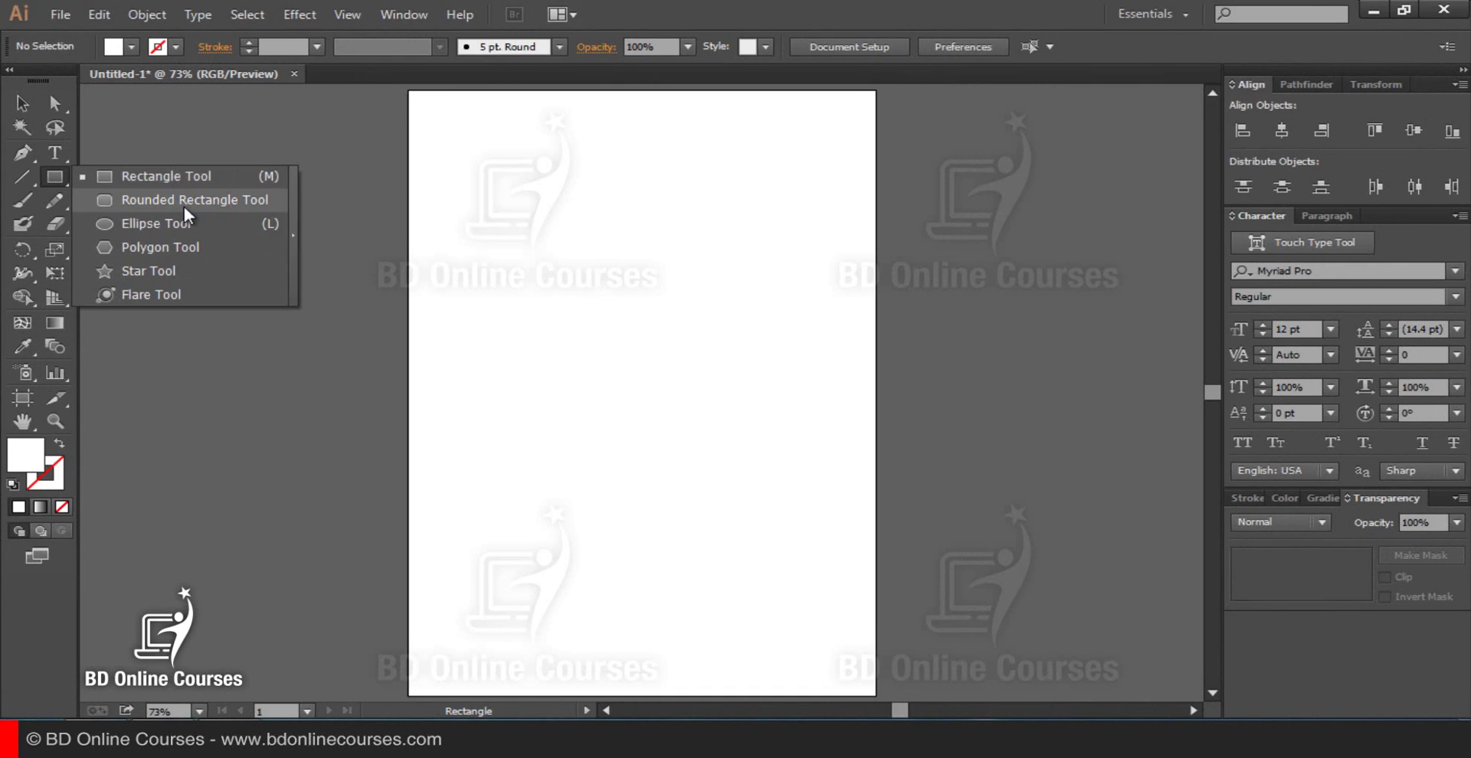
click(183, 202)
drag(644, 331, 693, 391)
key(Delete)
Step: Draw a slightly wide ellipse near the middle of the artboard for the head, with no fill and a black stroke
click(54, 183)
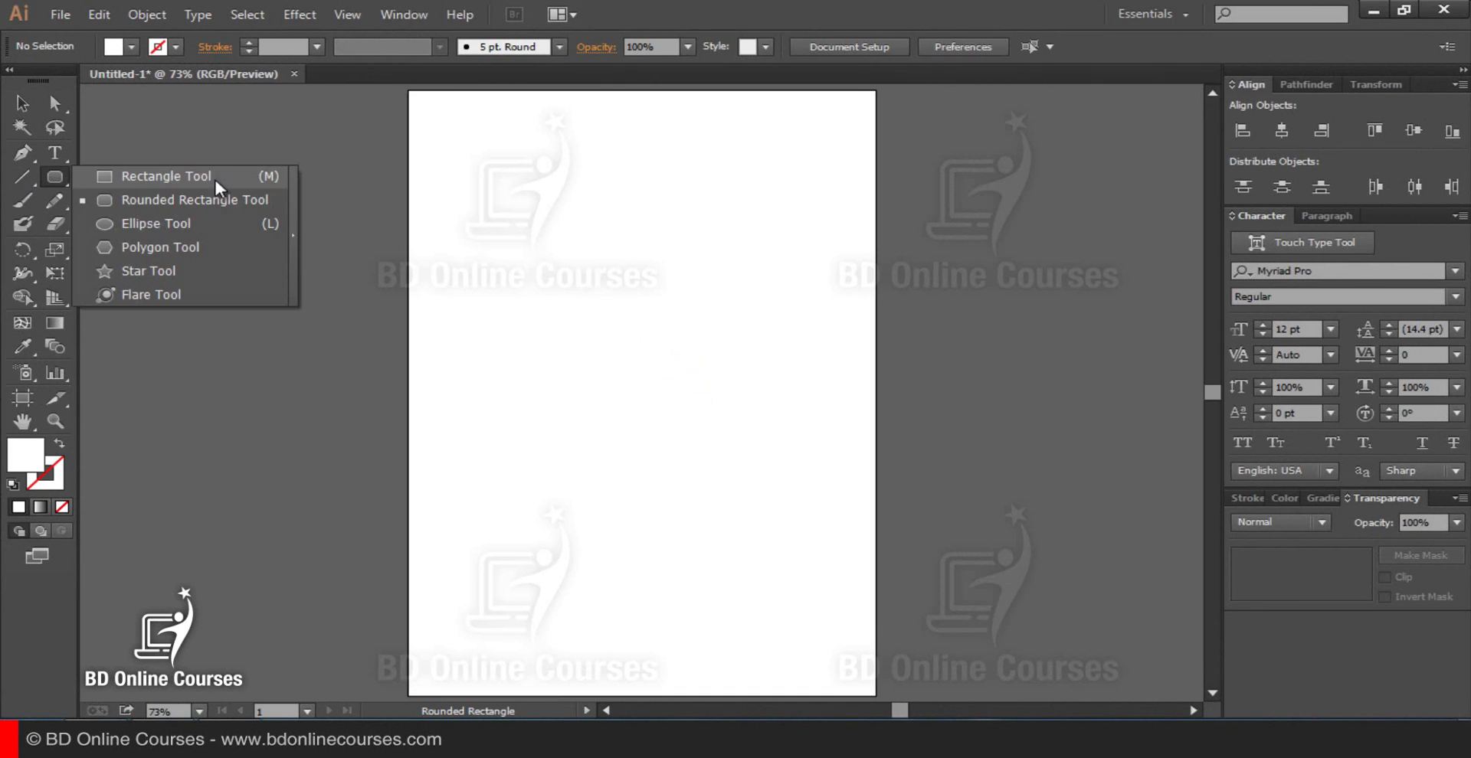
click(181, 218)
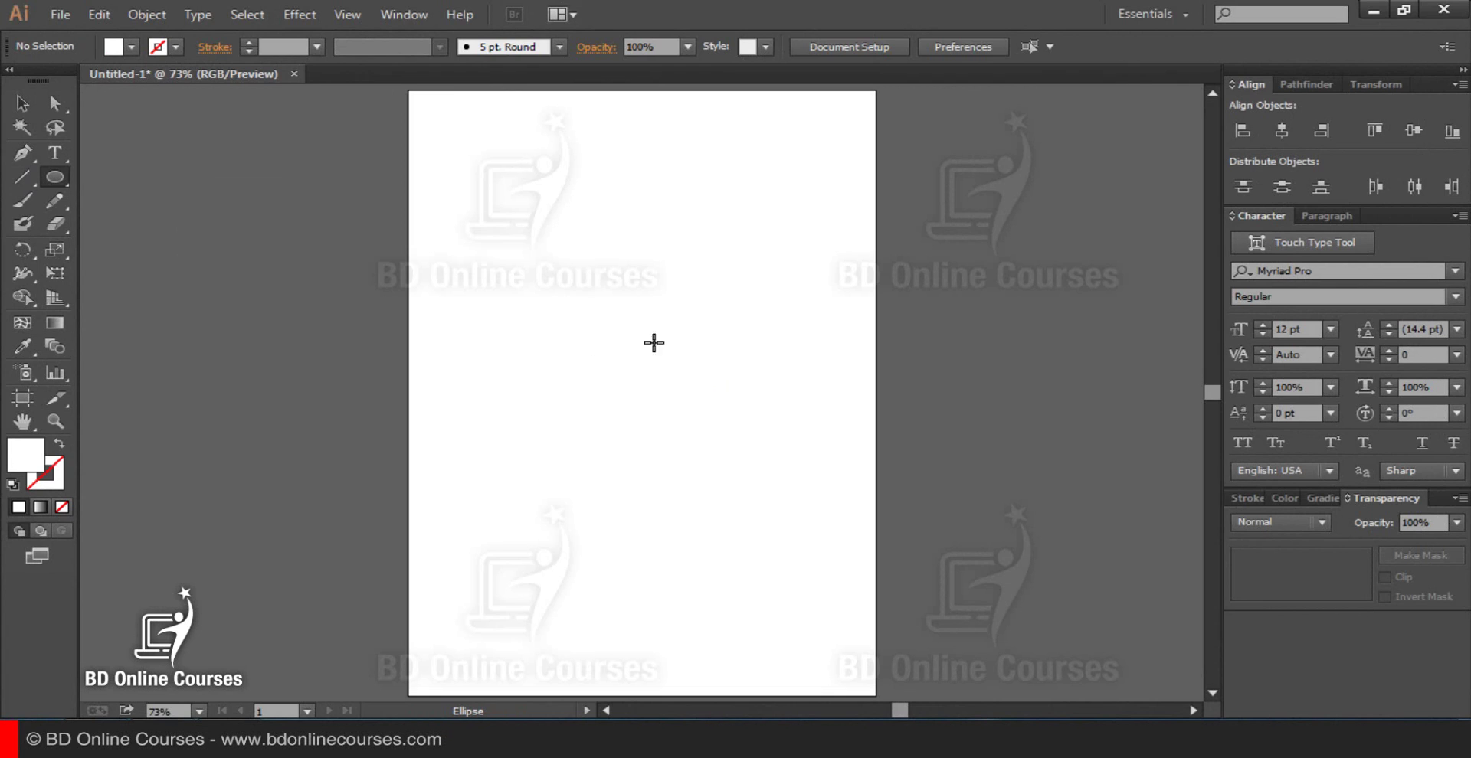
drag(637, 332, 702, 393)
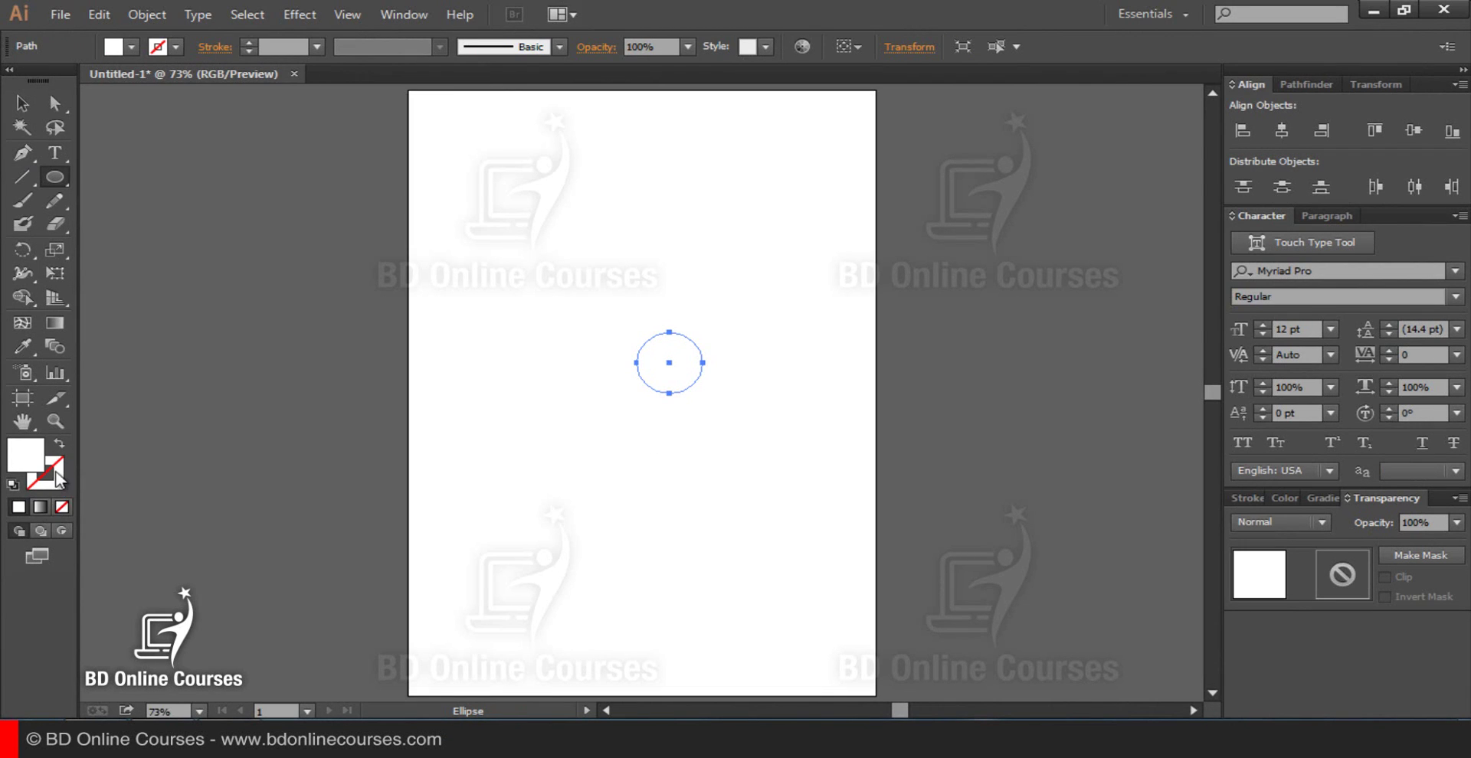
click(62, 508)
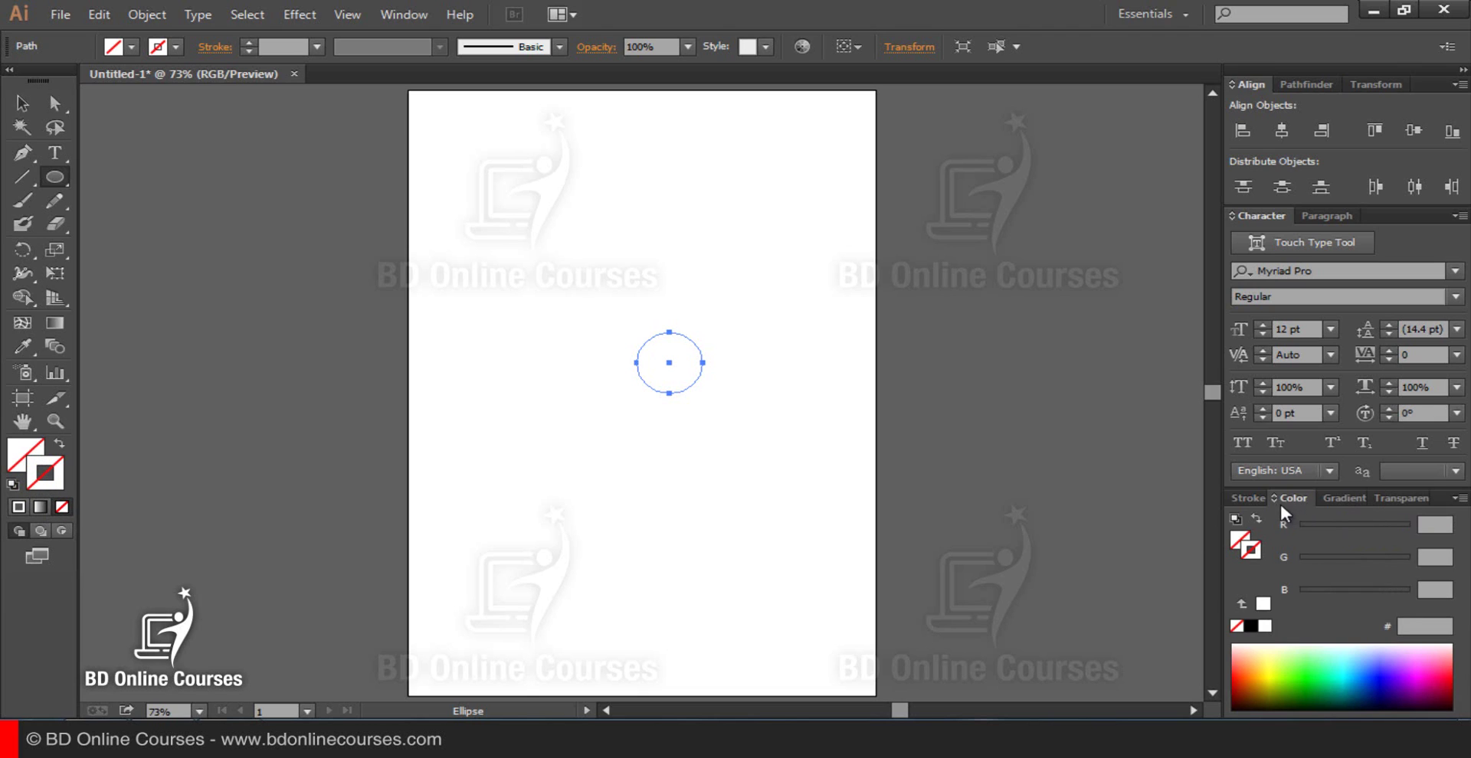
click(1250, 626)
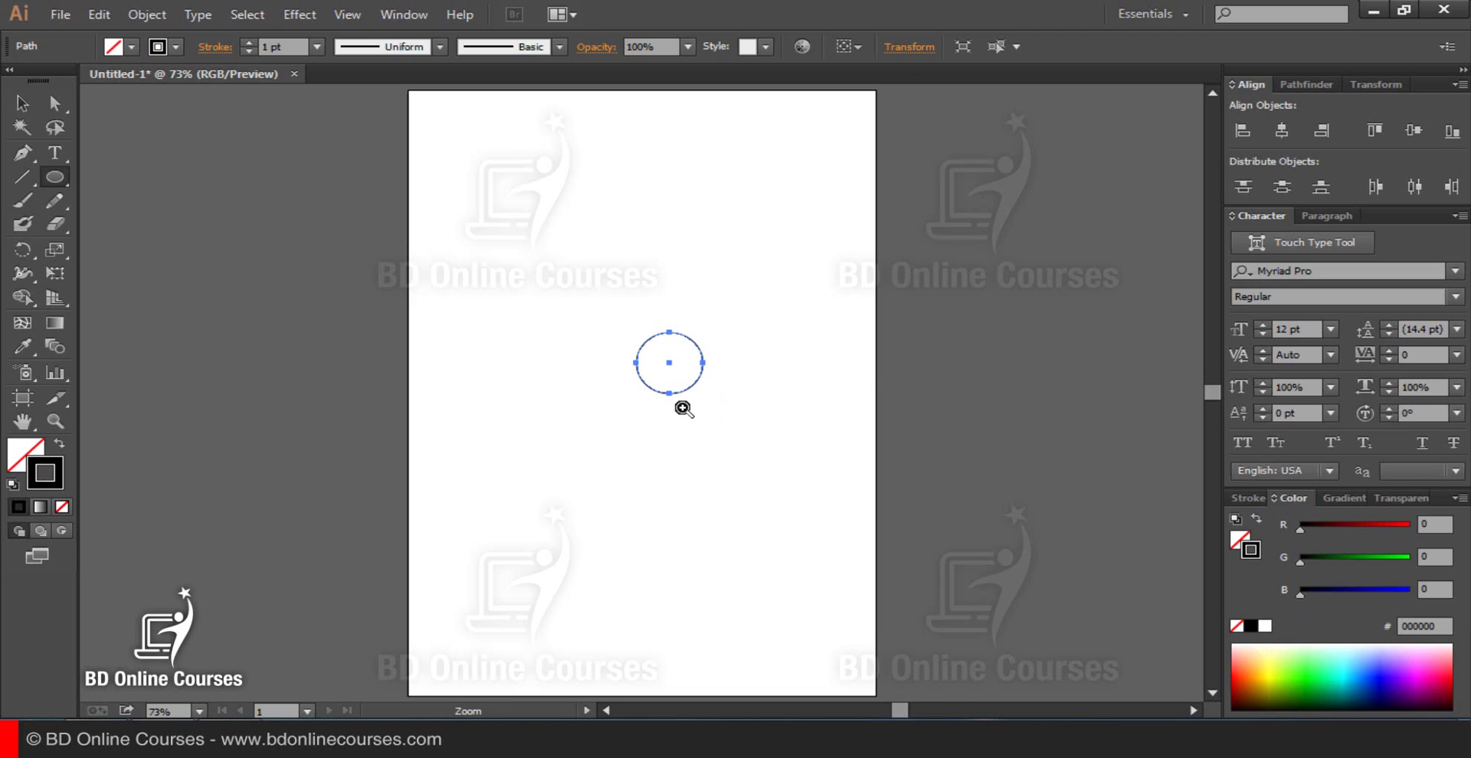
Step: Move the head ellipse slightly down and to the right, and deselect it
click(681, 408)
click(637, 384)
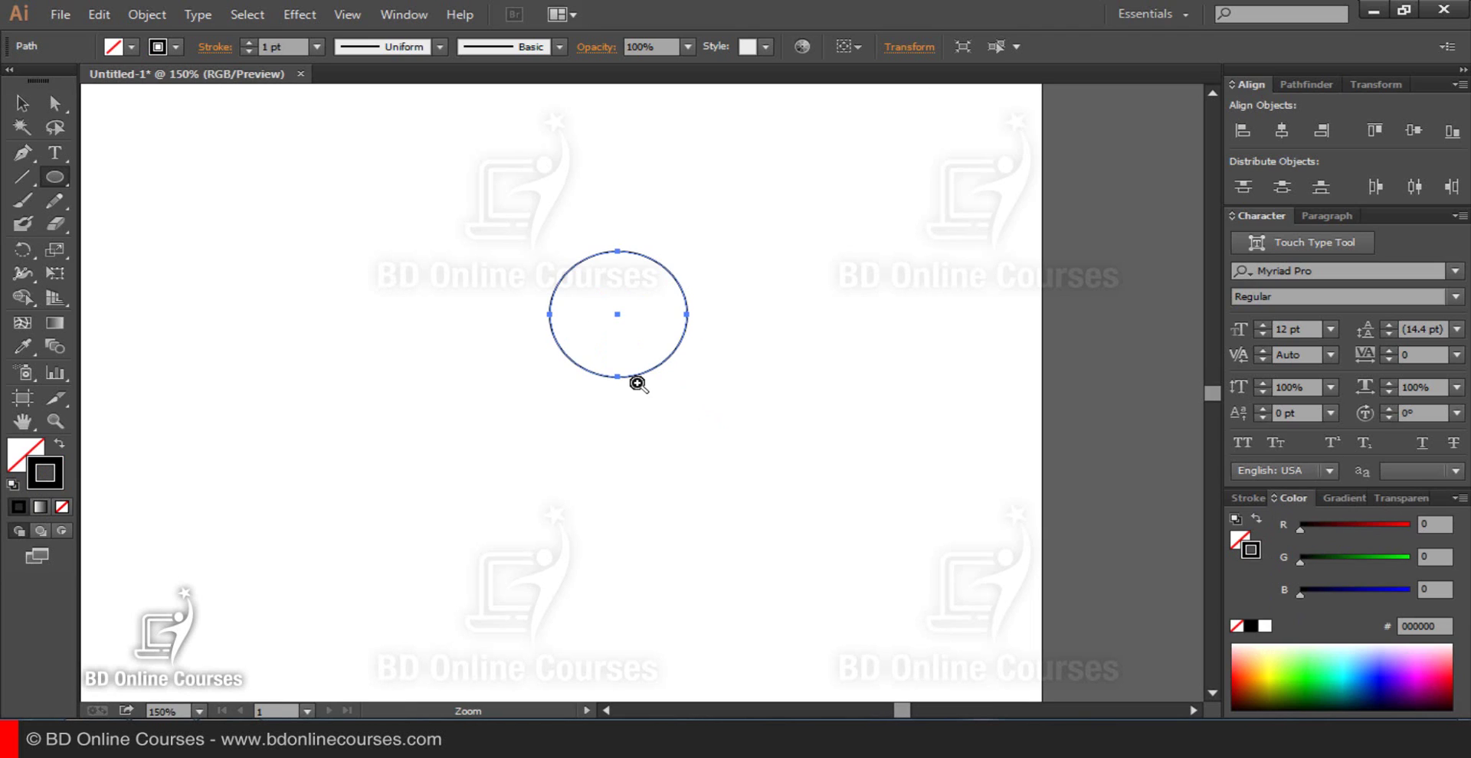
click(634, 383)
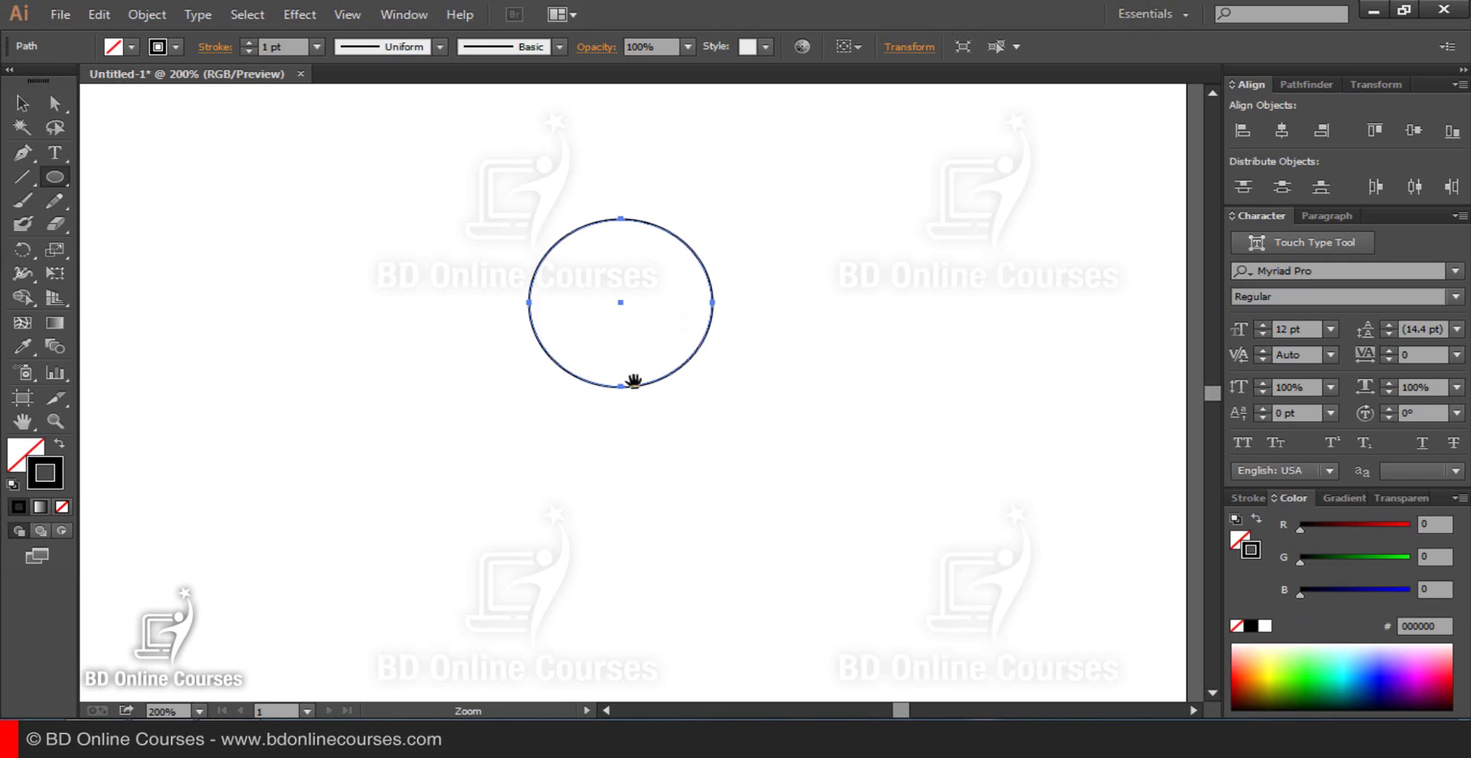
drag(637, 360, 680, 406)
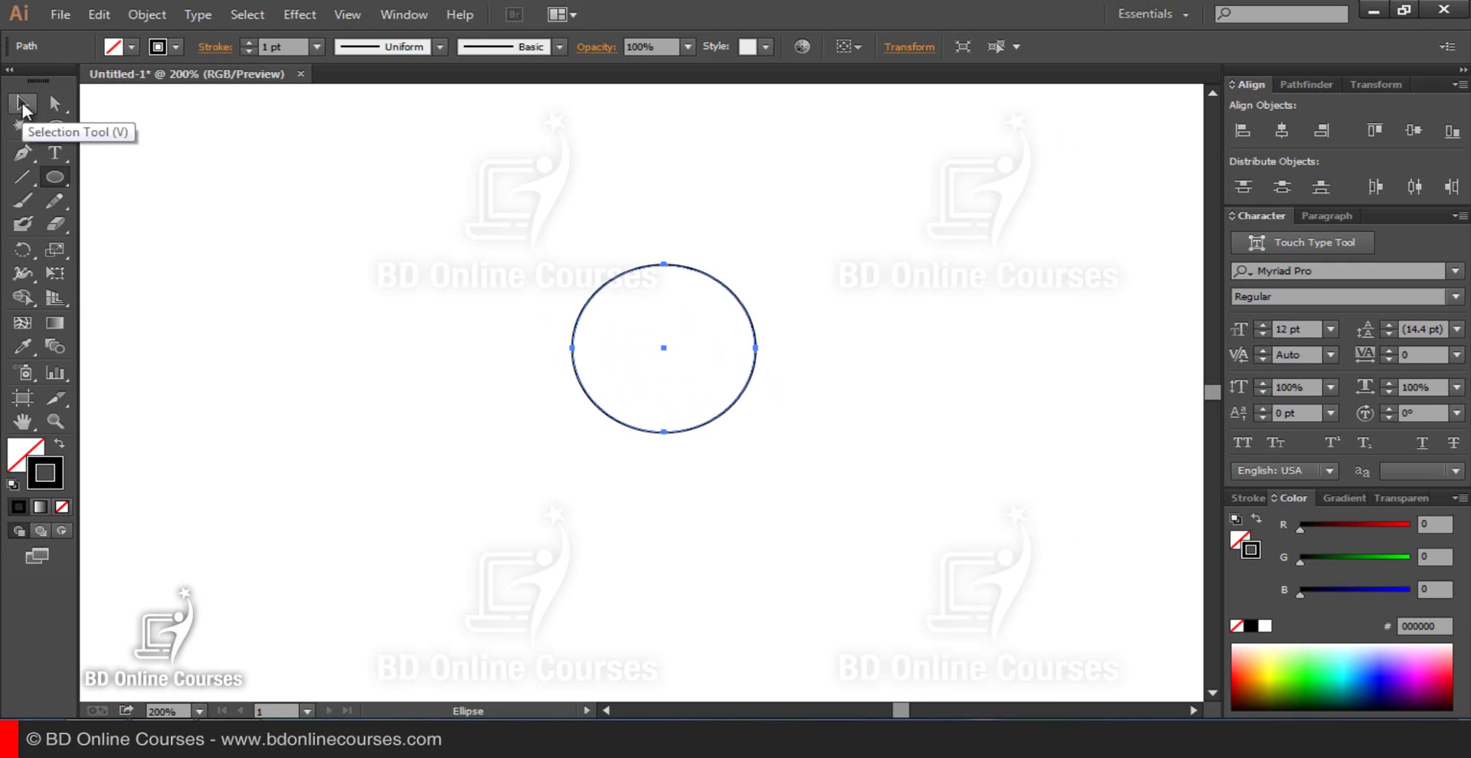
click(22, 106)
drag(660, 347, 513, 295)
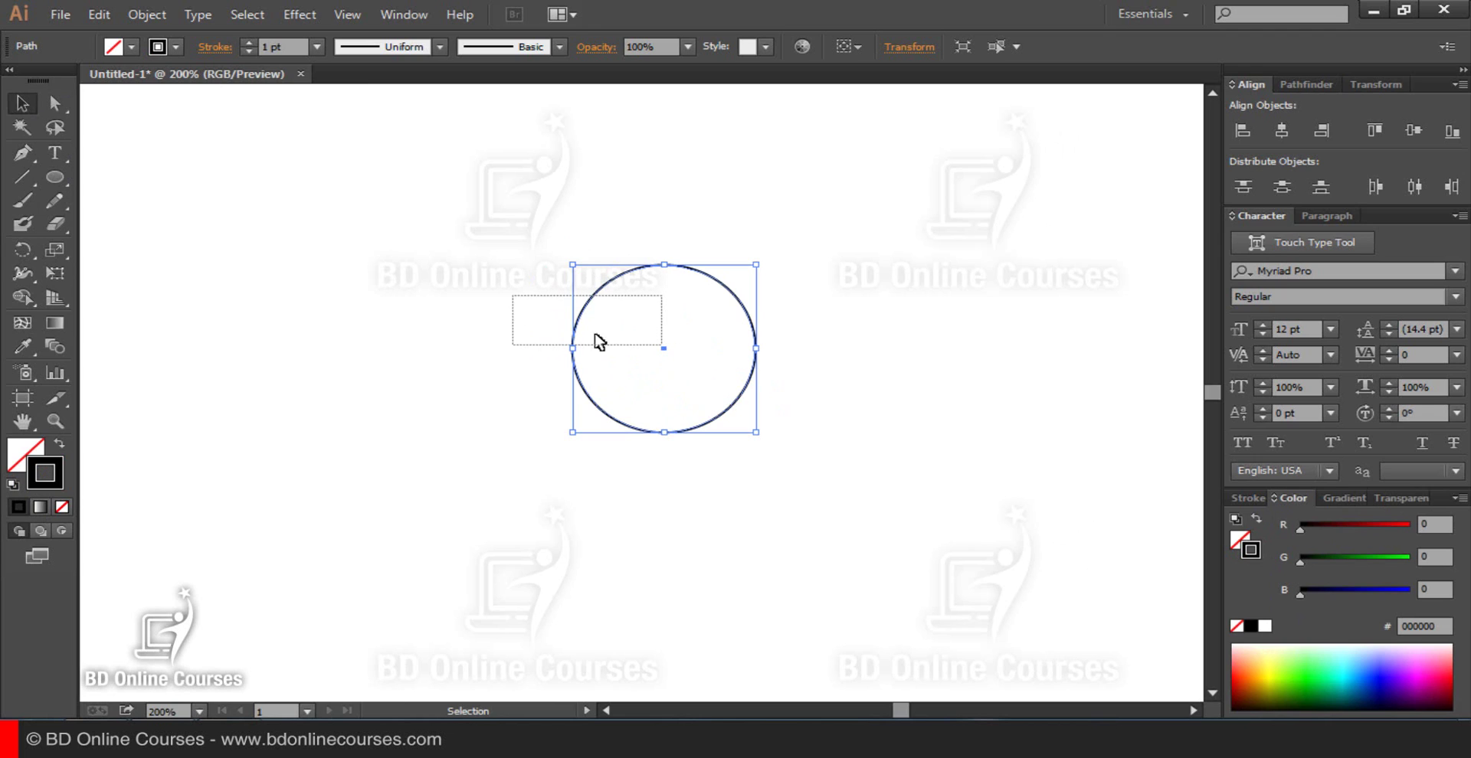
drag(666, 354, 693, 371)
click(856, 324)
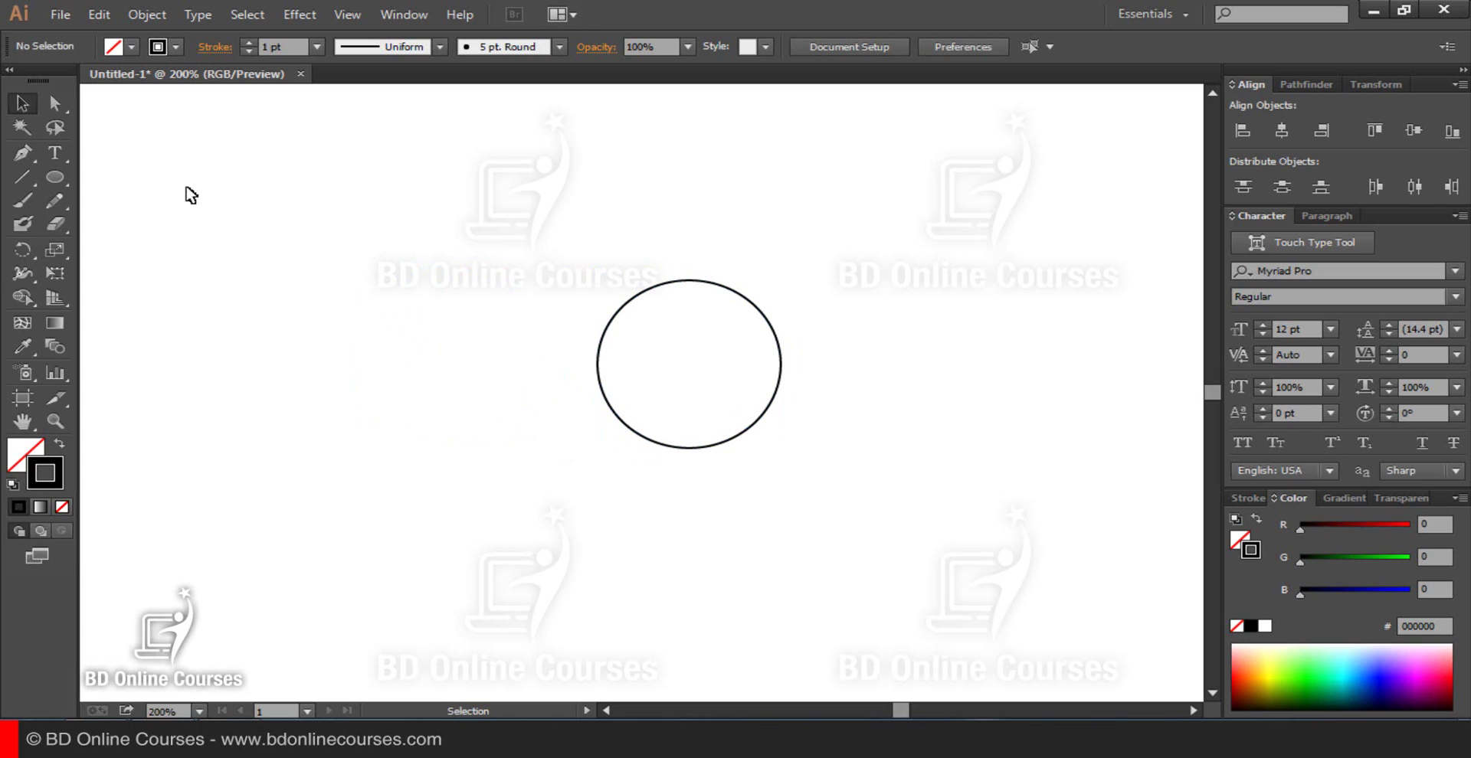
Step: Draw a closed wing-and-tail path with the Pen tool, running straight from the head's upper-left edge to a pointed tail and curving back into the head
click(17, 155)
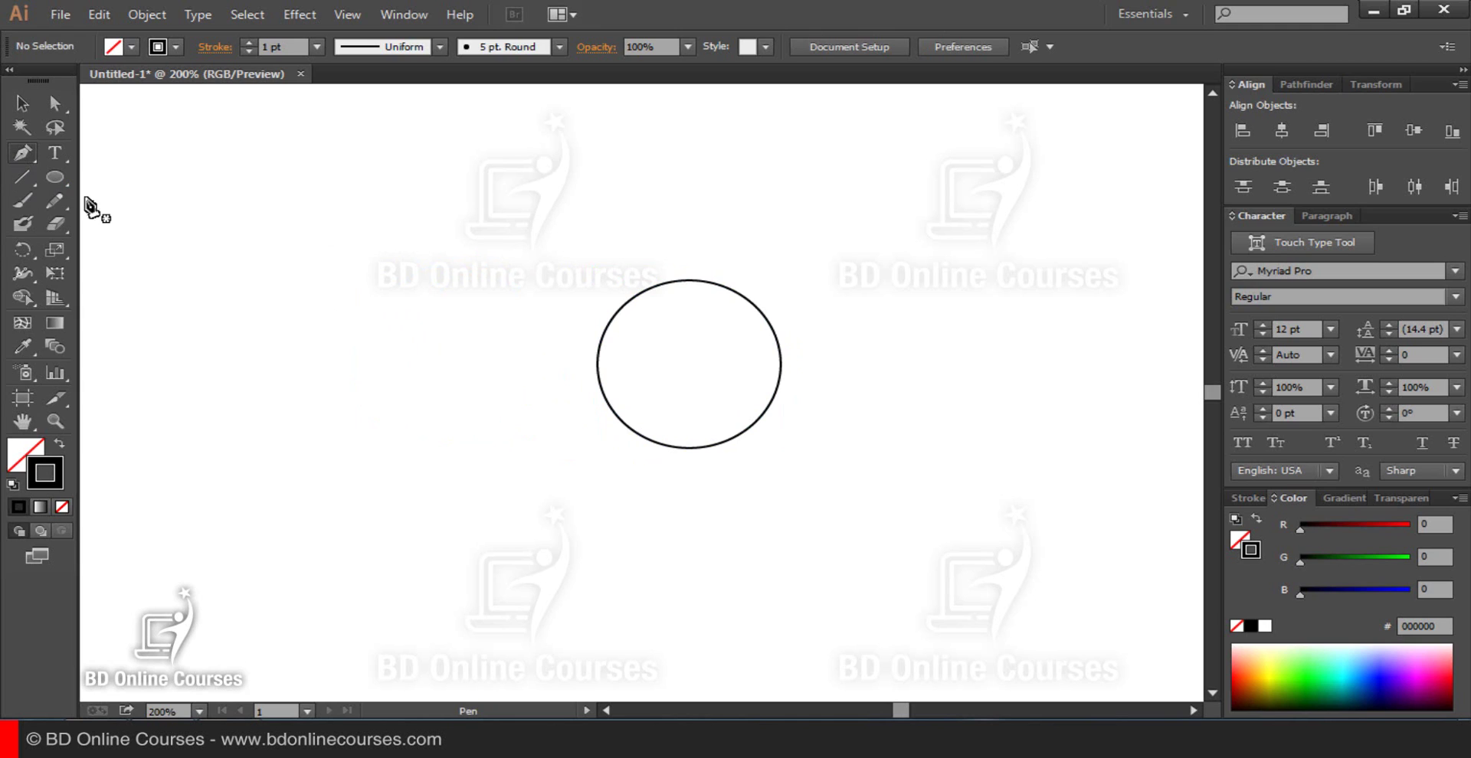
drag(674, 423, 689, 392)
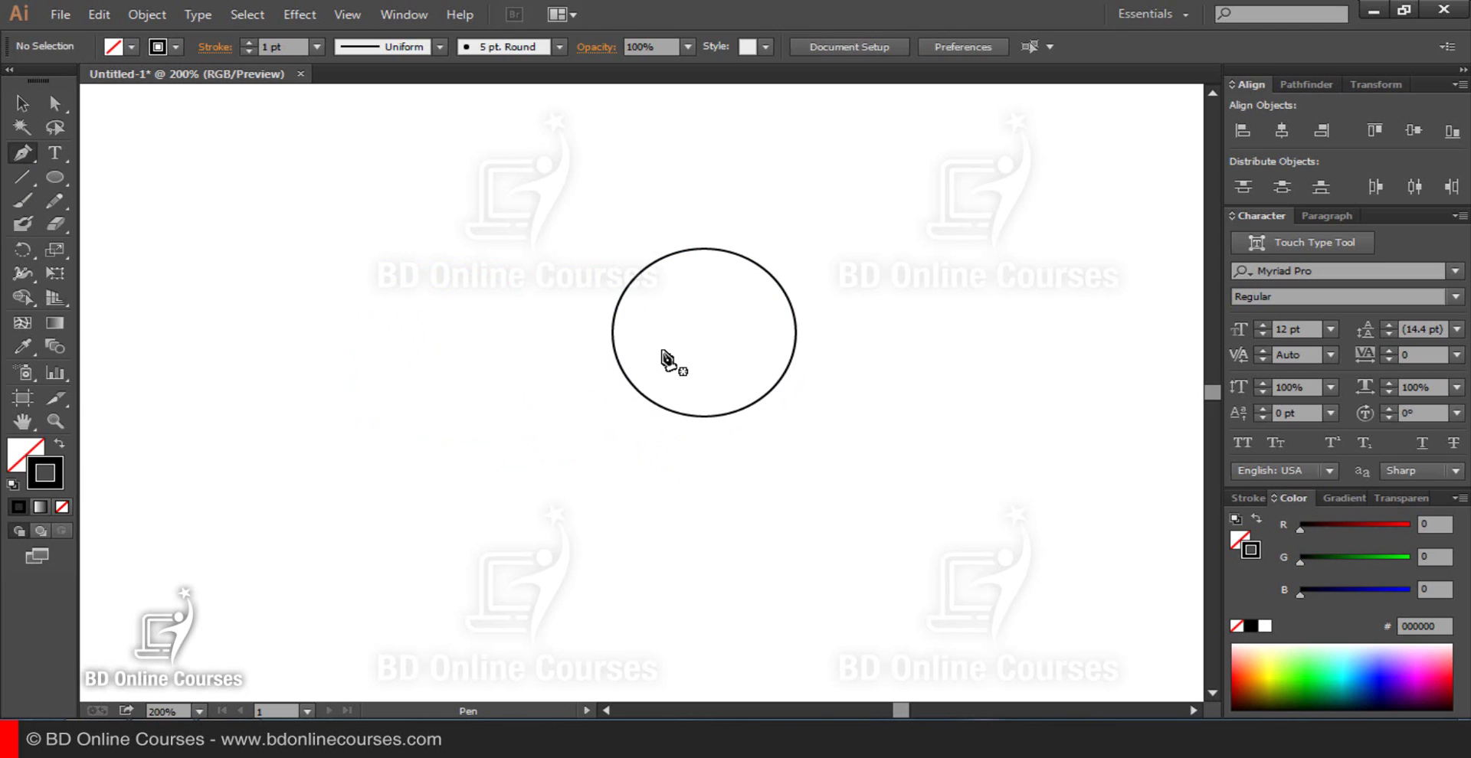
click(657, 259)
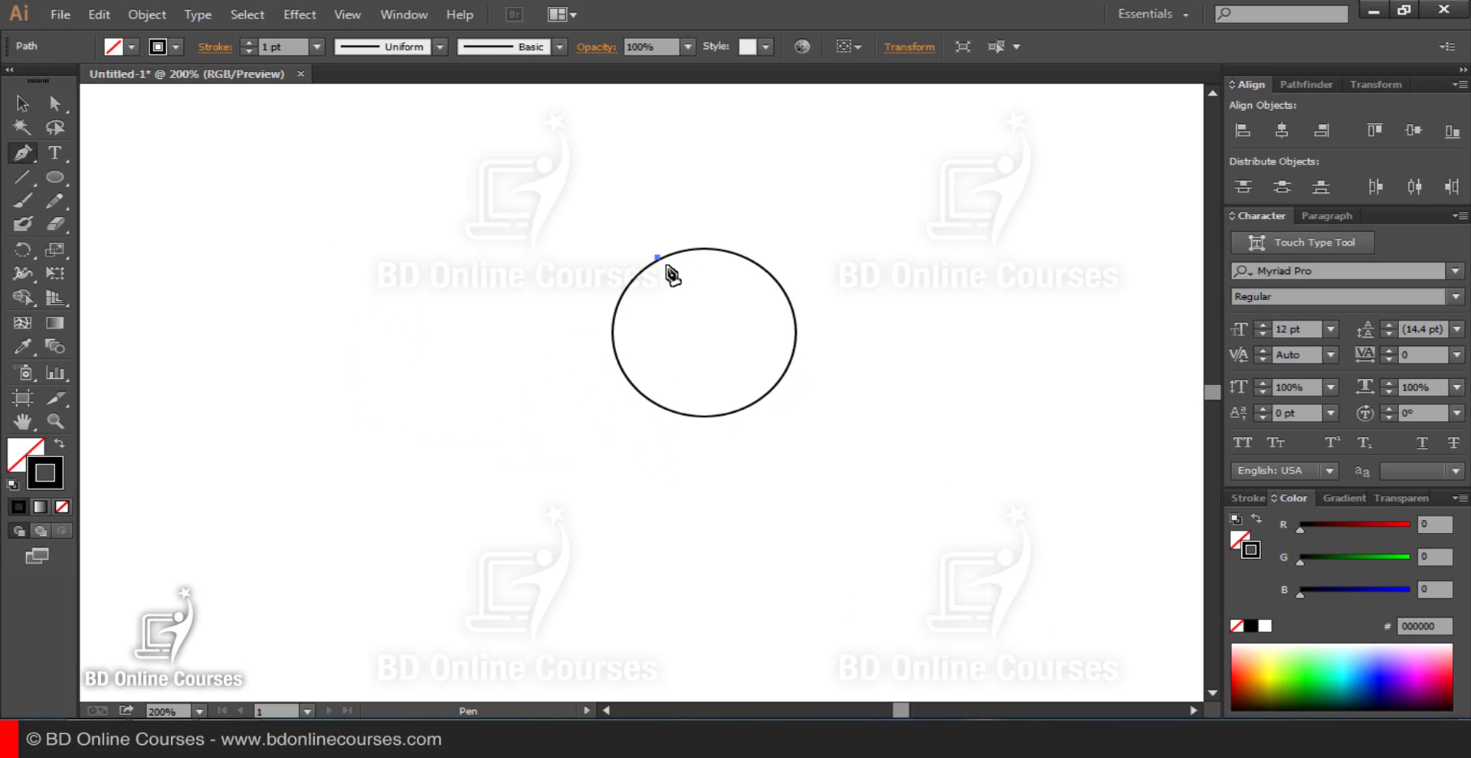
click(346, 531)
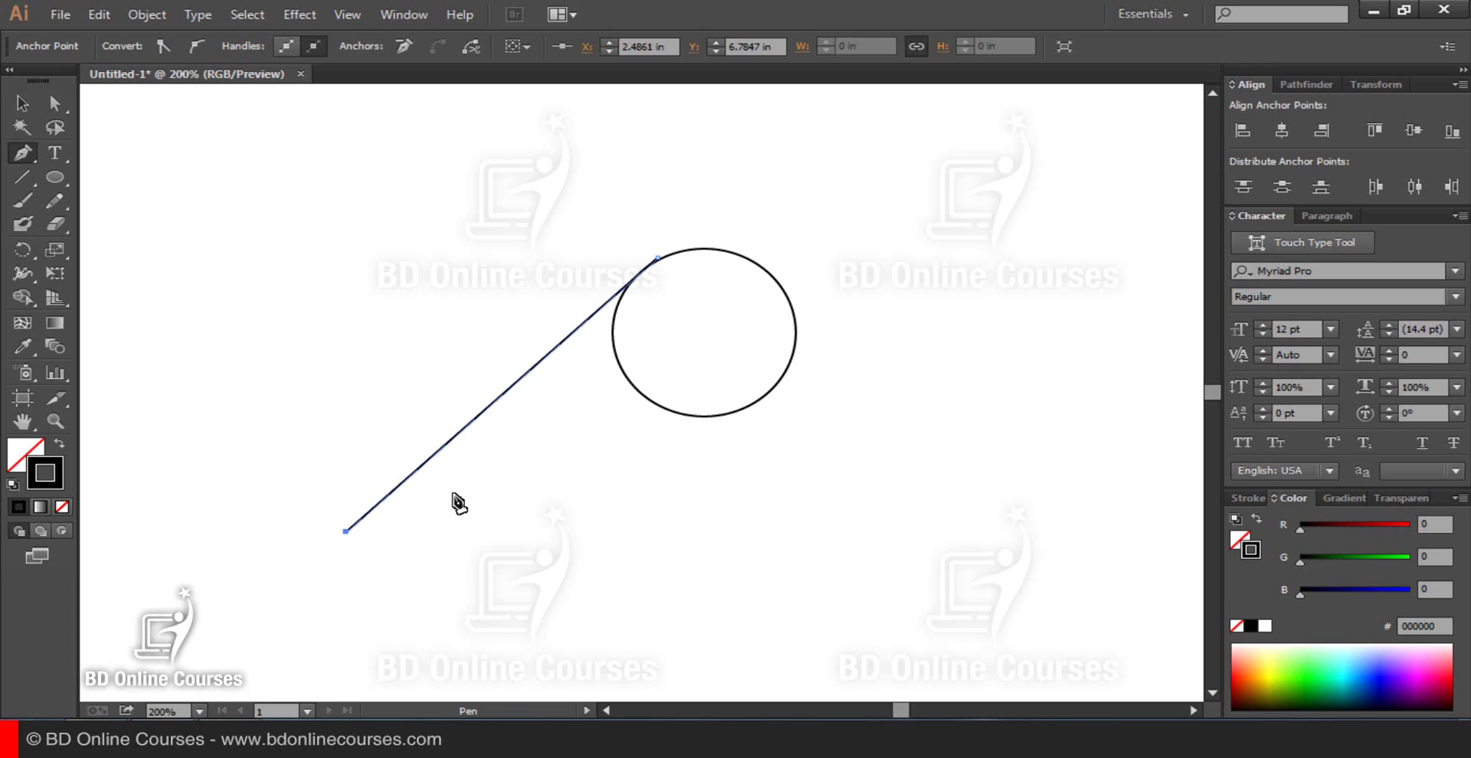
mouse_move(454, 490)
mouse_down()
mouse_move(487, 471)
mouse_move(577, 499)
mouse_move(480, 499)
mouse_up()
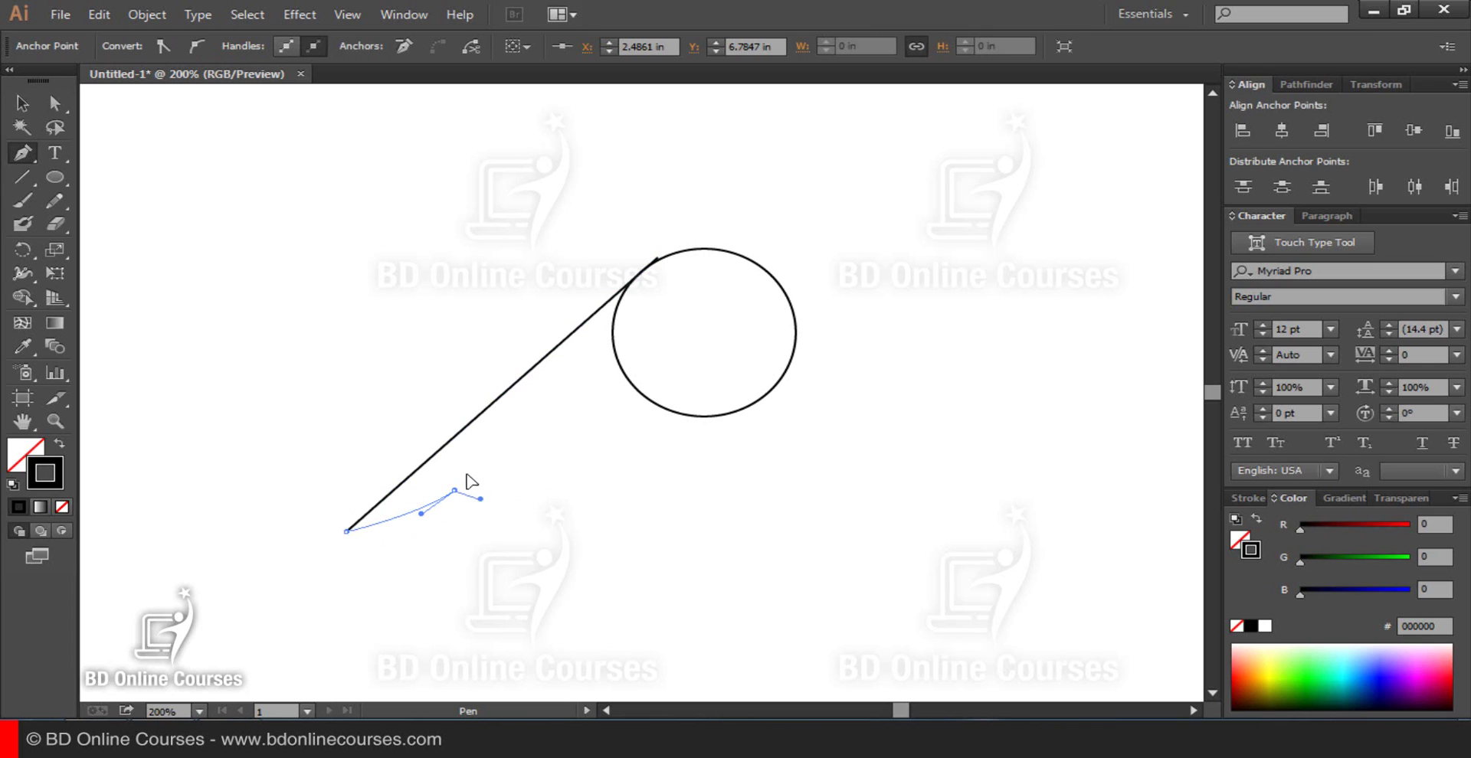
click(454, 490)
click(506, 498)
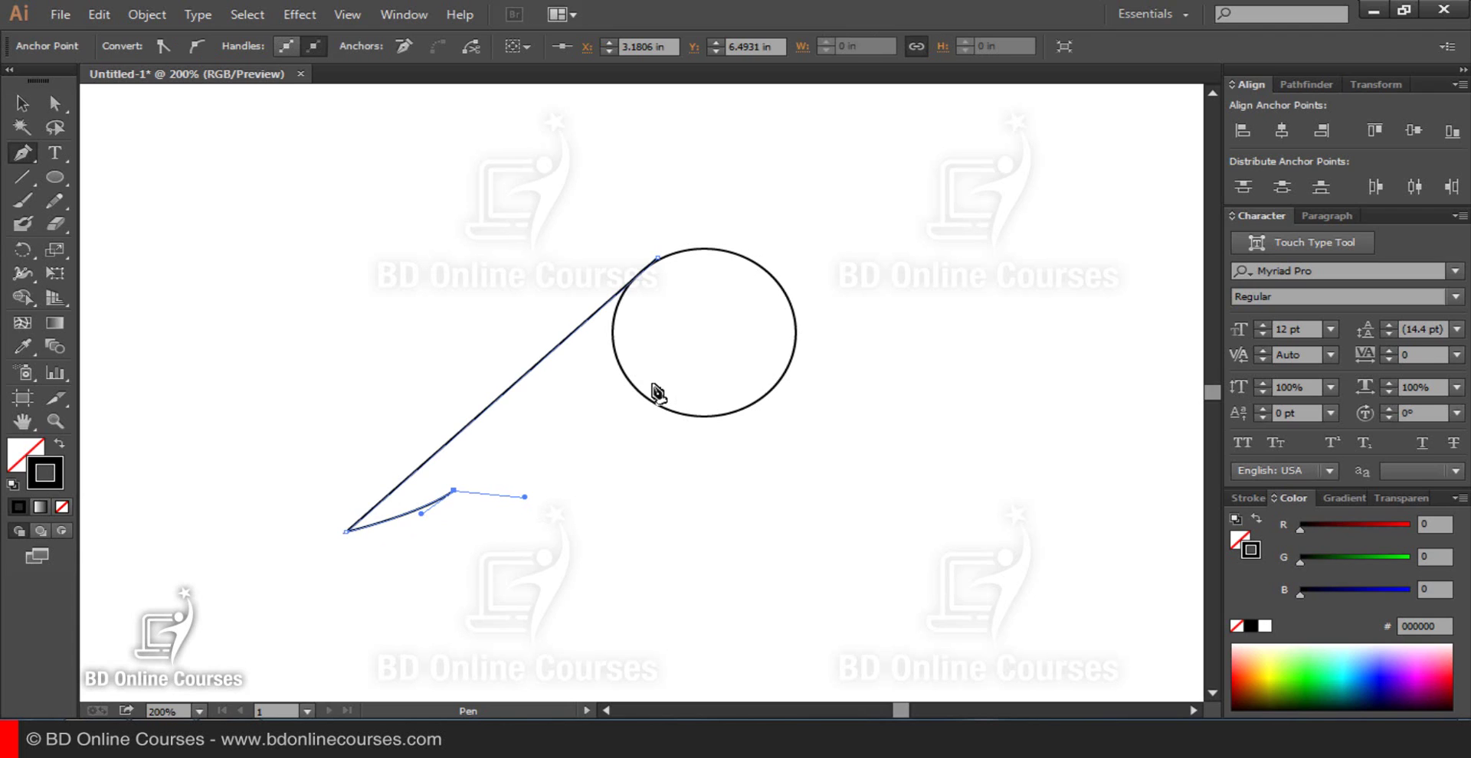
drag(652, 383, 683, 273)
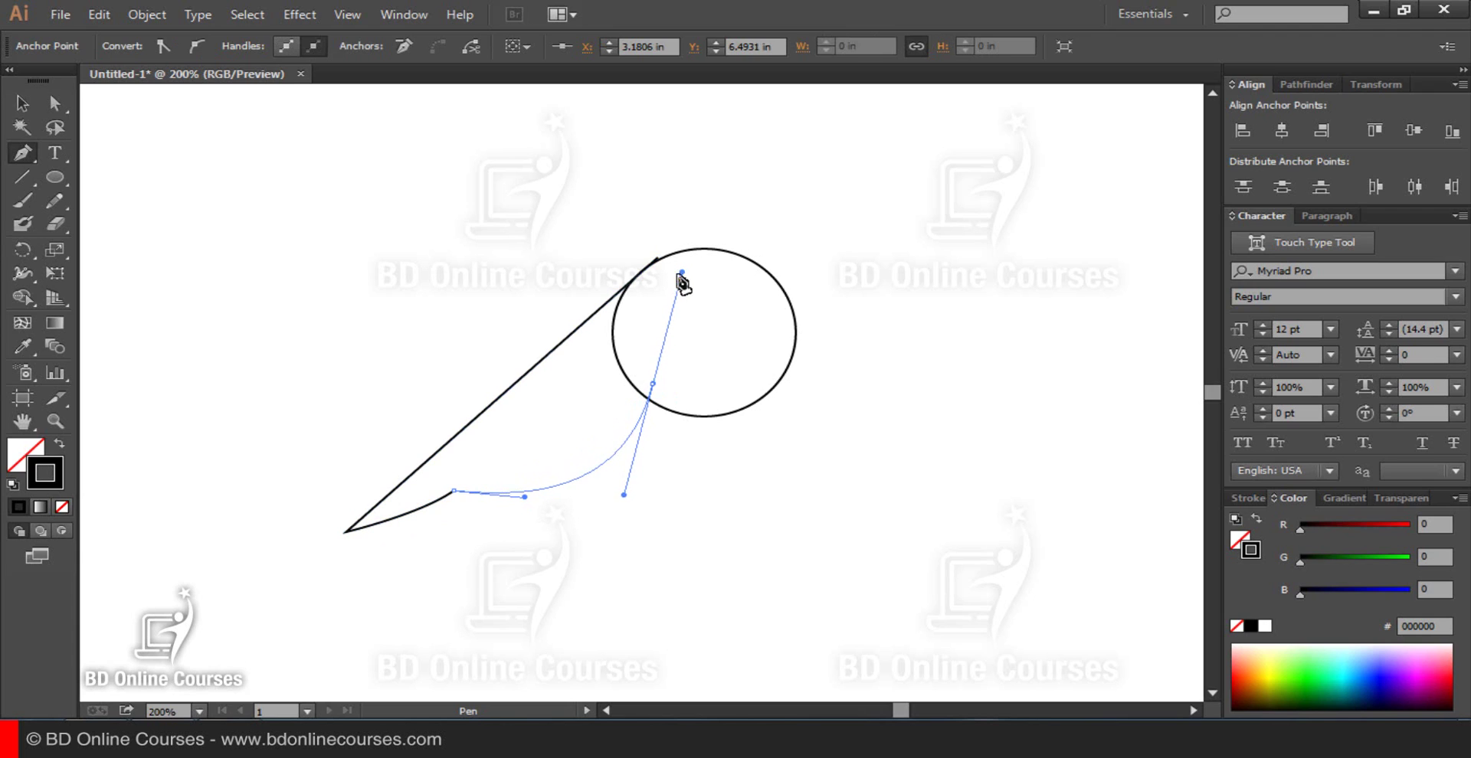
click(652, 384)
click(658, 260)
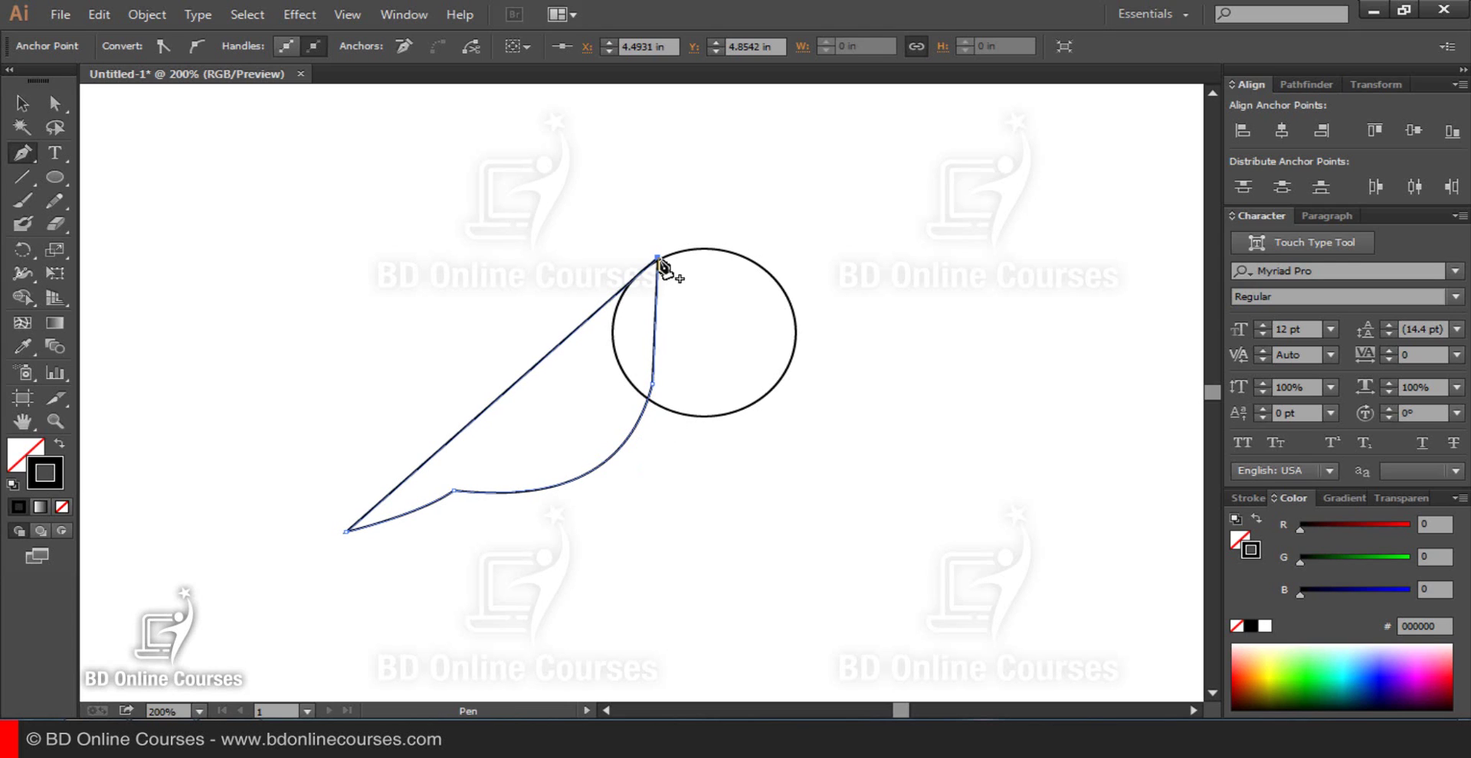
ctrl+click(797, 244)
key(a)
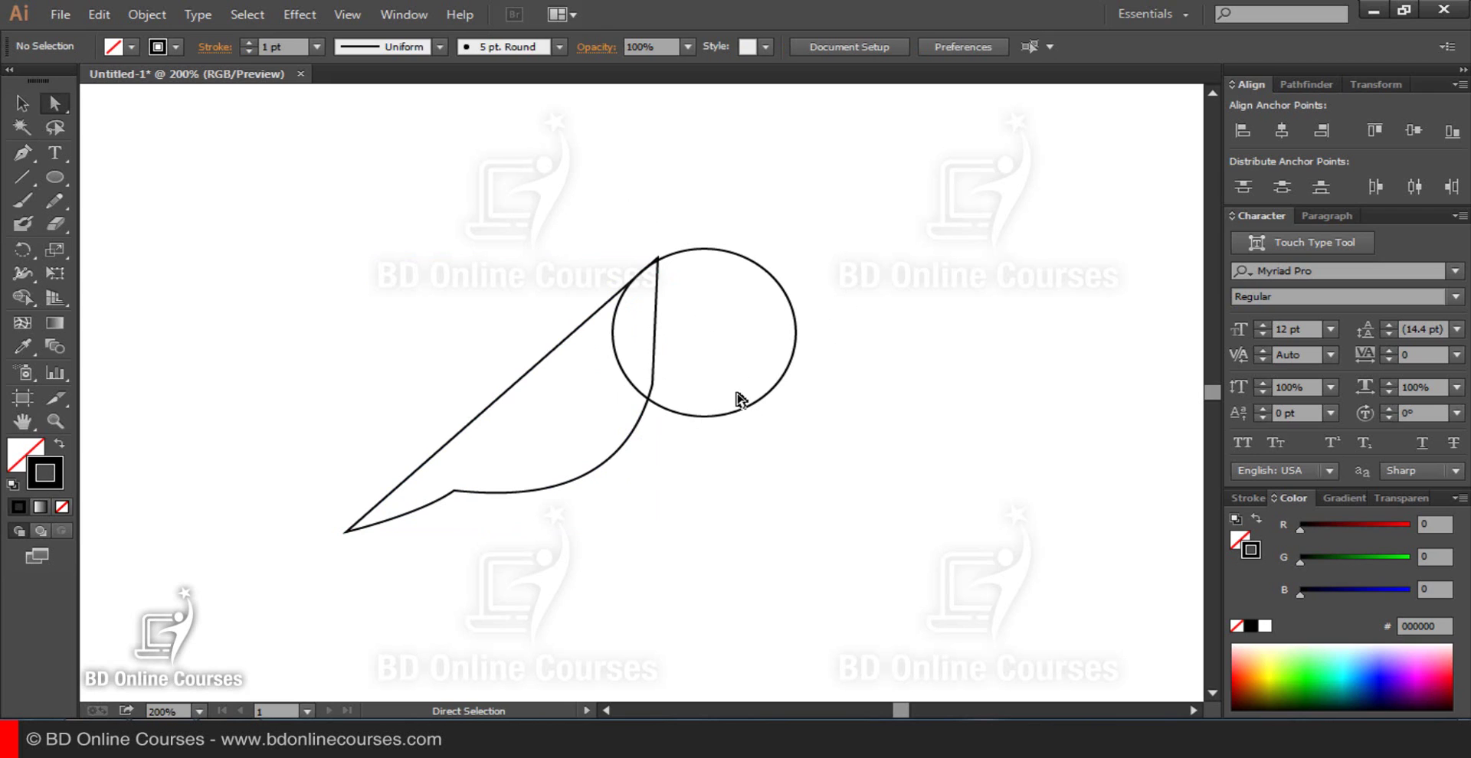
drag(567, 521, 492, 460)
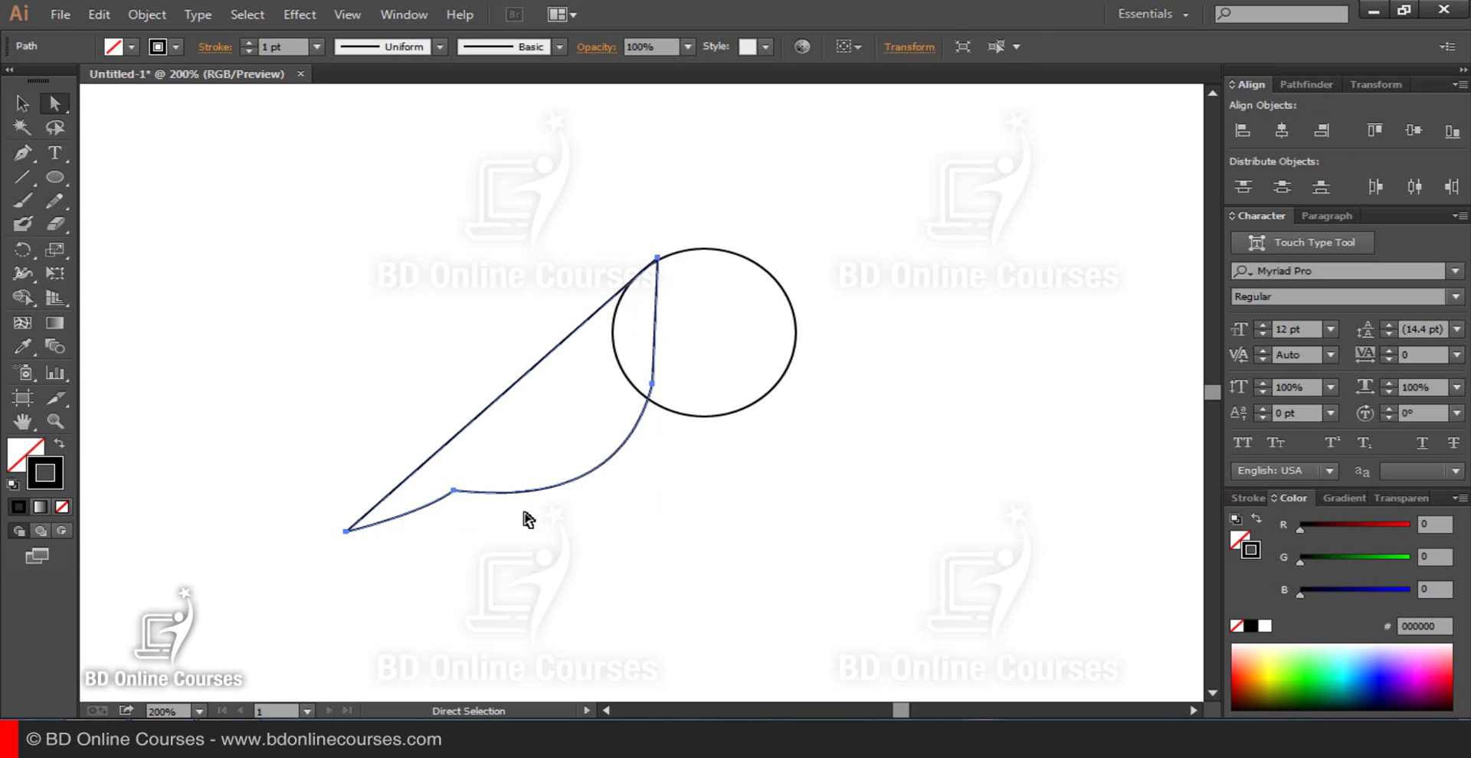
click(671, 518)
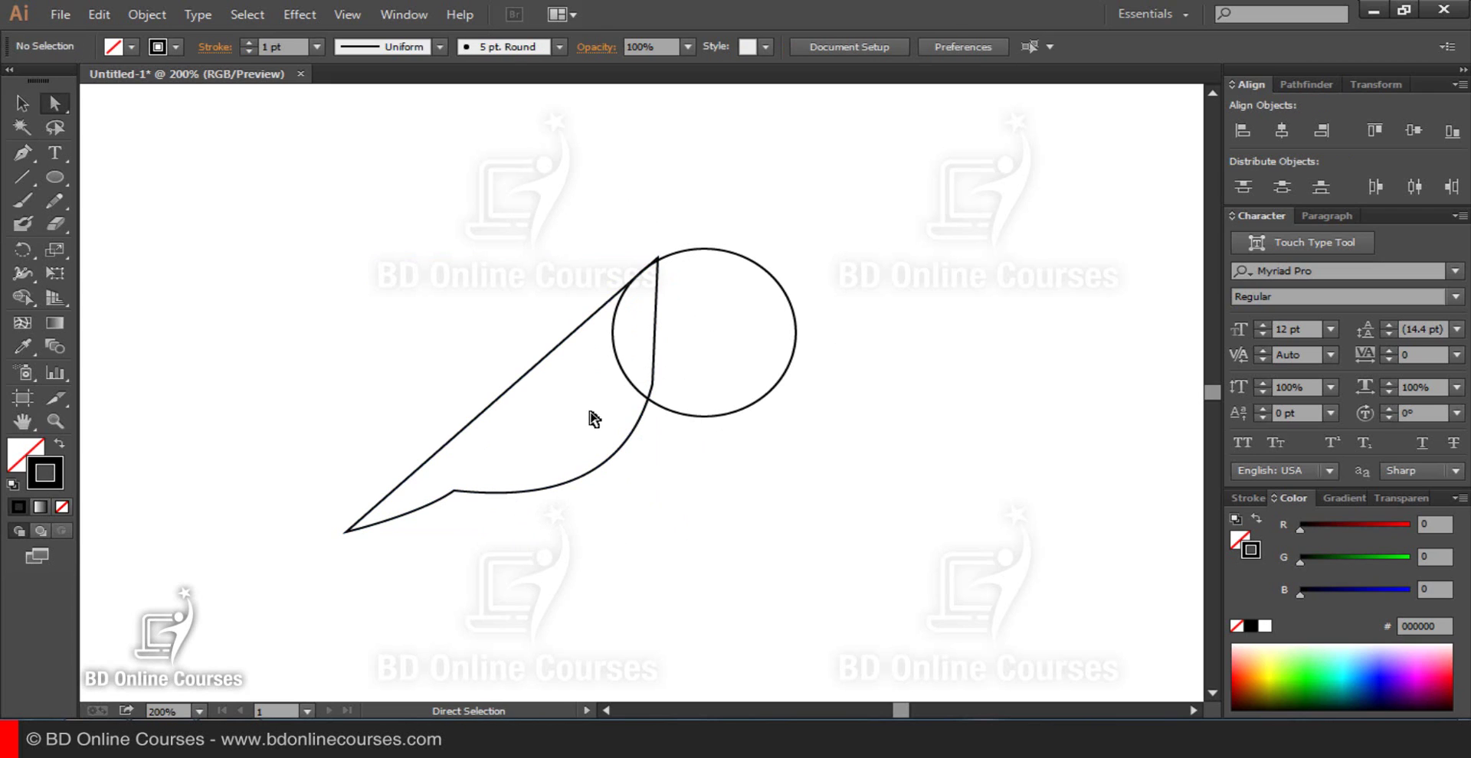
Step: Draw a closed belly path curving from inside the head's lower-right edge down and around to the tail, with straight edges back through the head
click(21, 155)
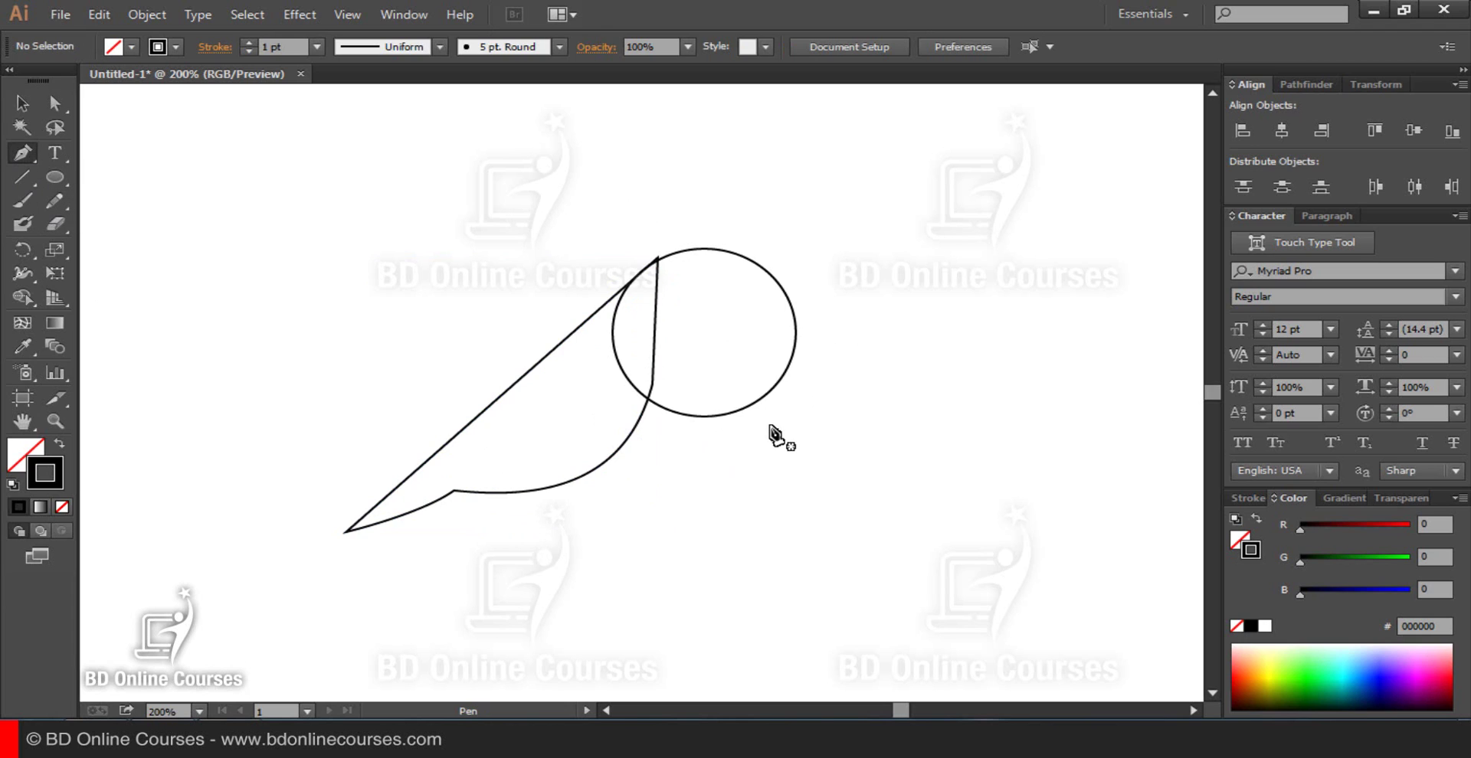
click(767, 371)
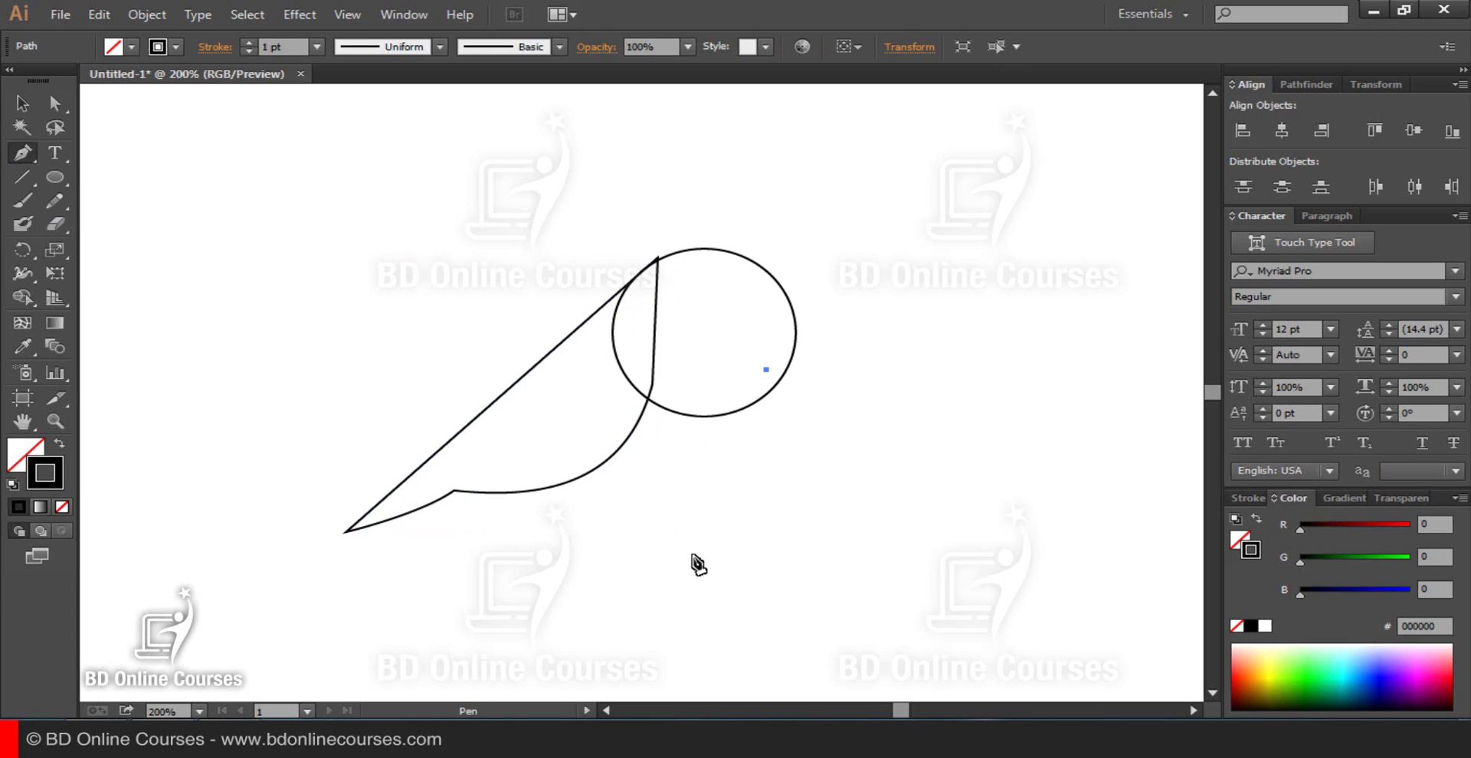
drag(678, 526, 580, 574)
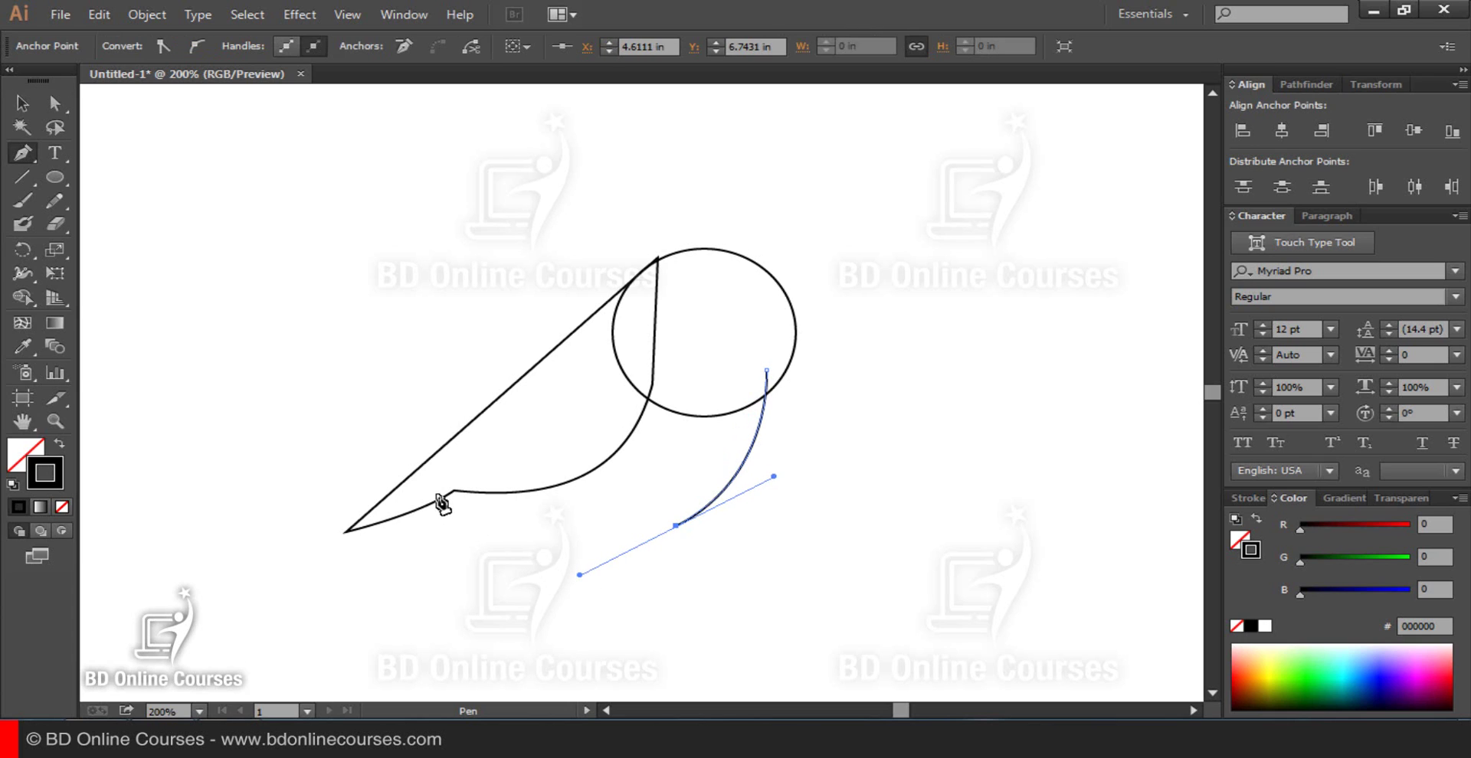
drag(437, 491, 402, 440)
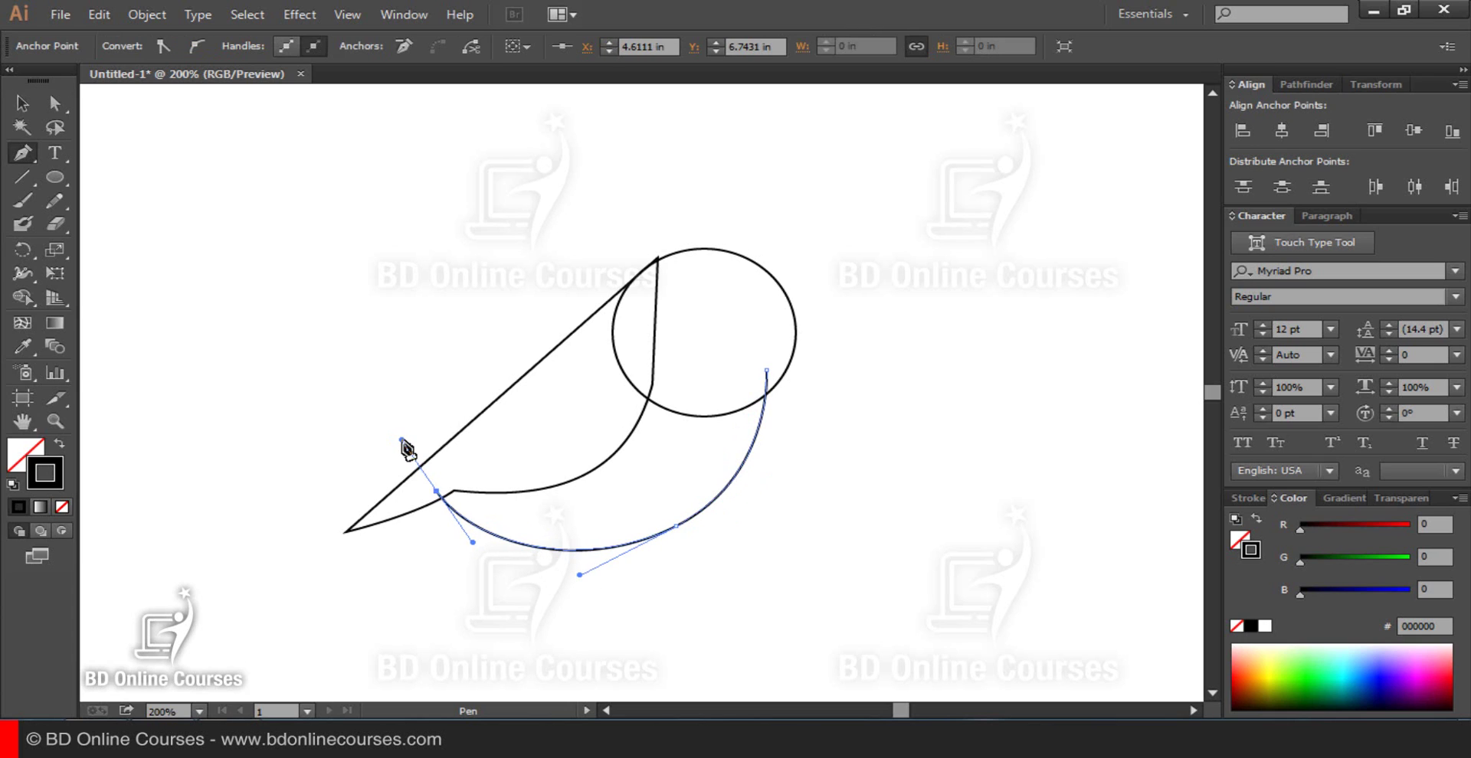
click(437, 491)
click(639, 338)
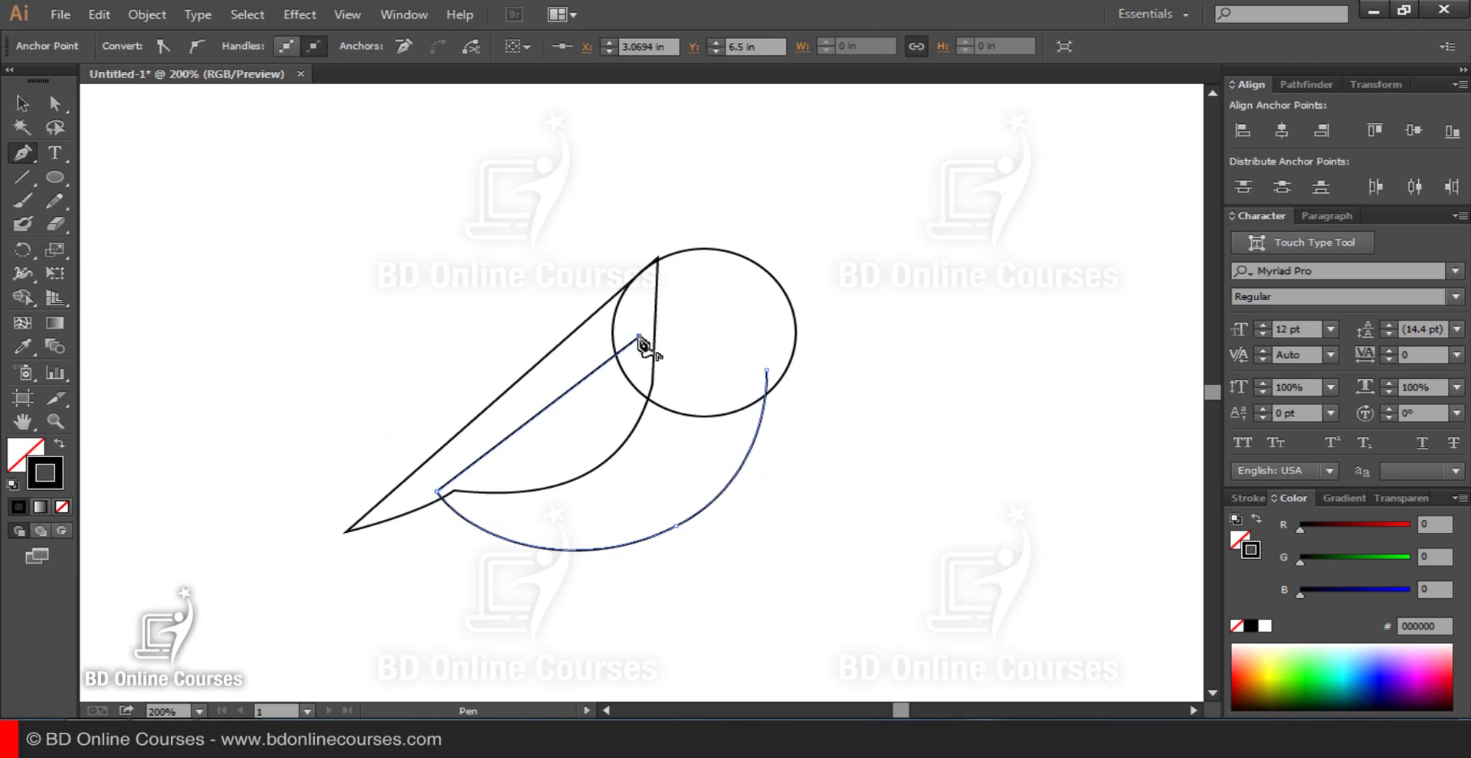
click(766, 371)
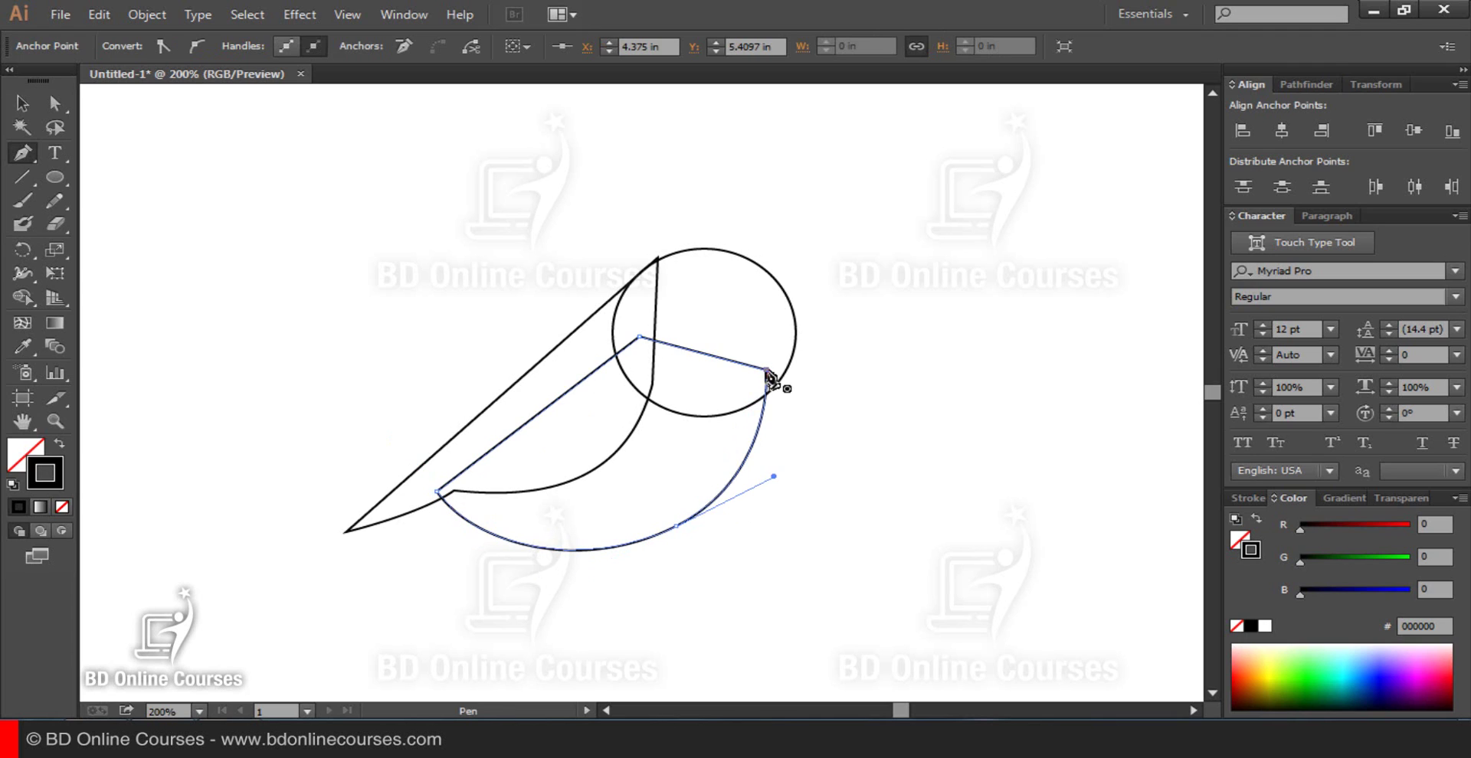
key(ctrl)
ctrl+click(869, 366)
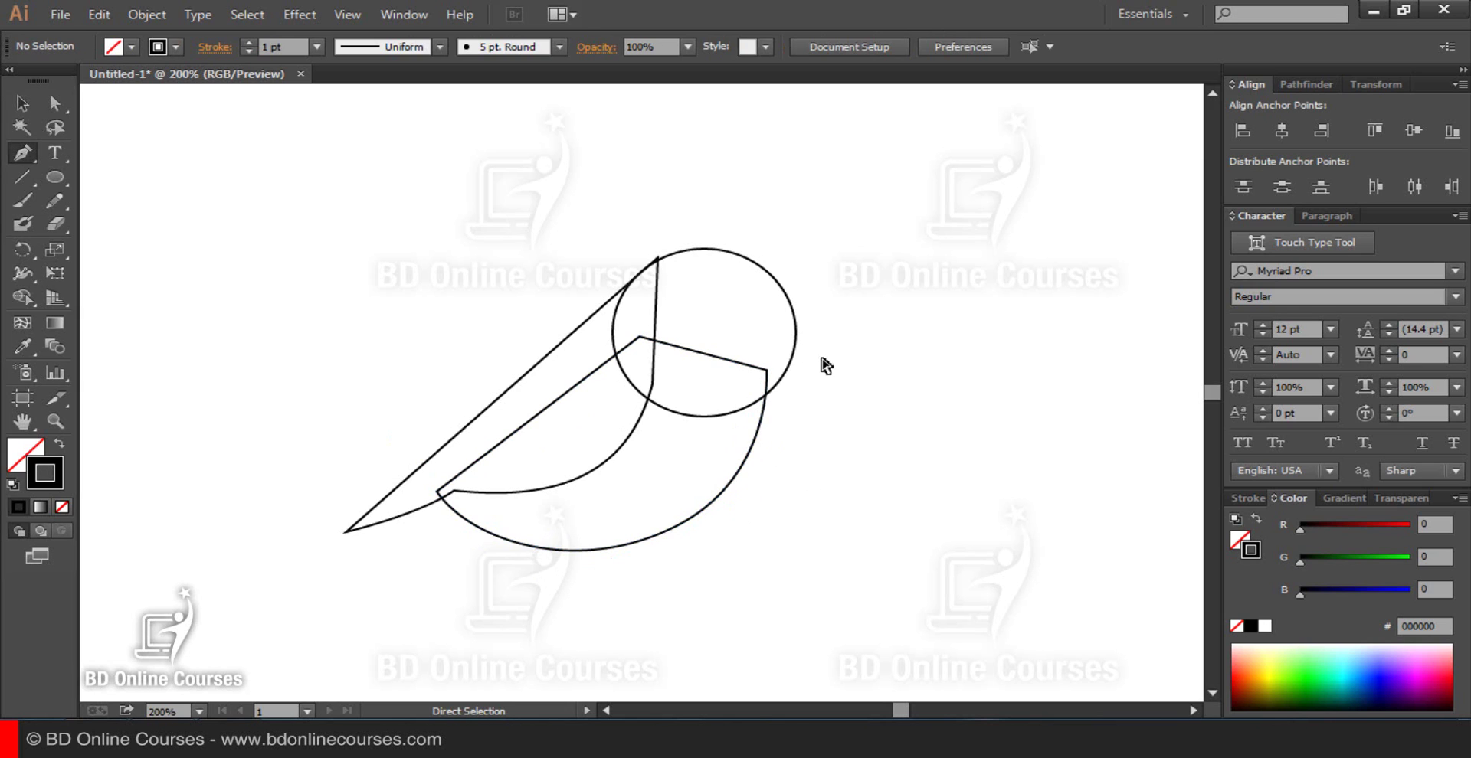
Step: Draw a closed, pointed upper-beak path at the head's right edge, with a curved top and nearly straight underside
ctrl+click(782, 350)
drag(656, 453, 725, 312)
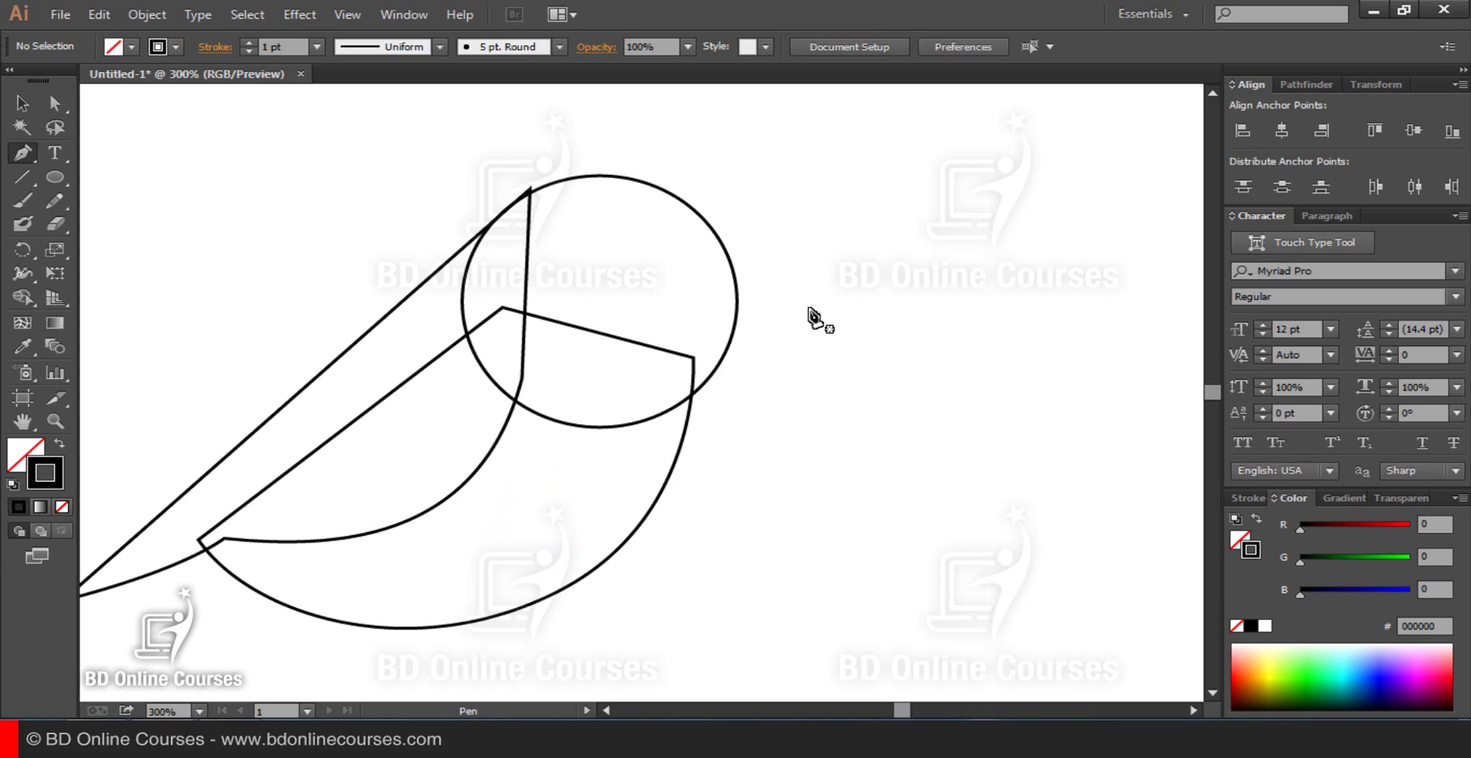
click(721, 271)
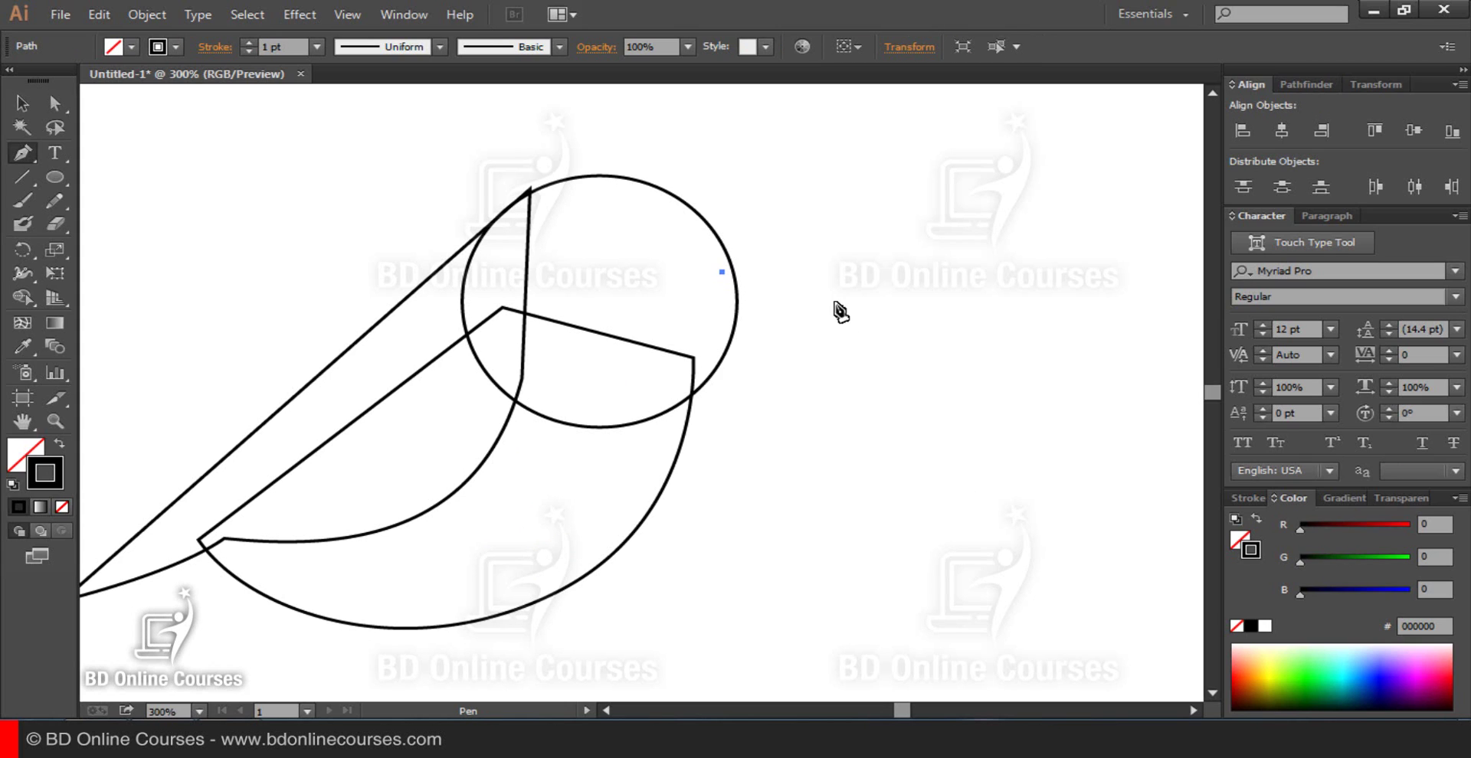
drag(834, 301, 802, 302)
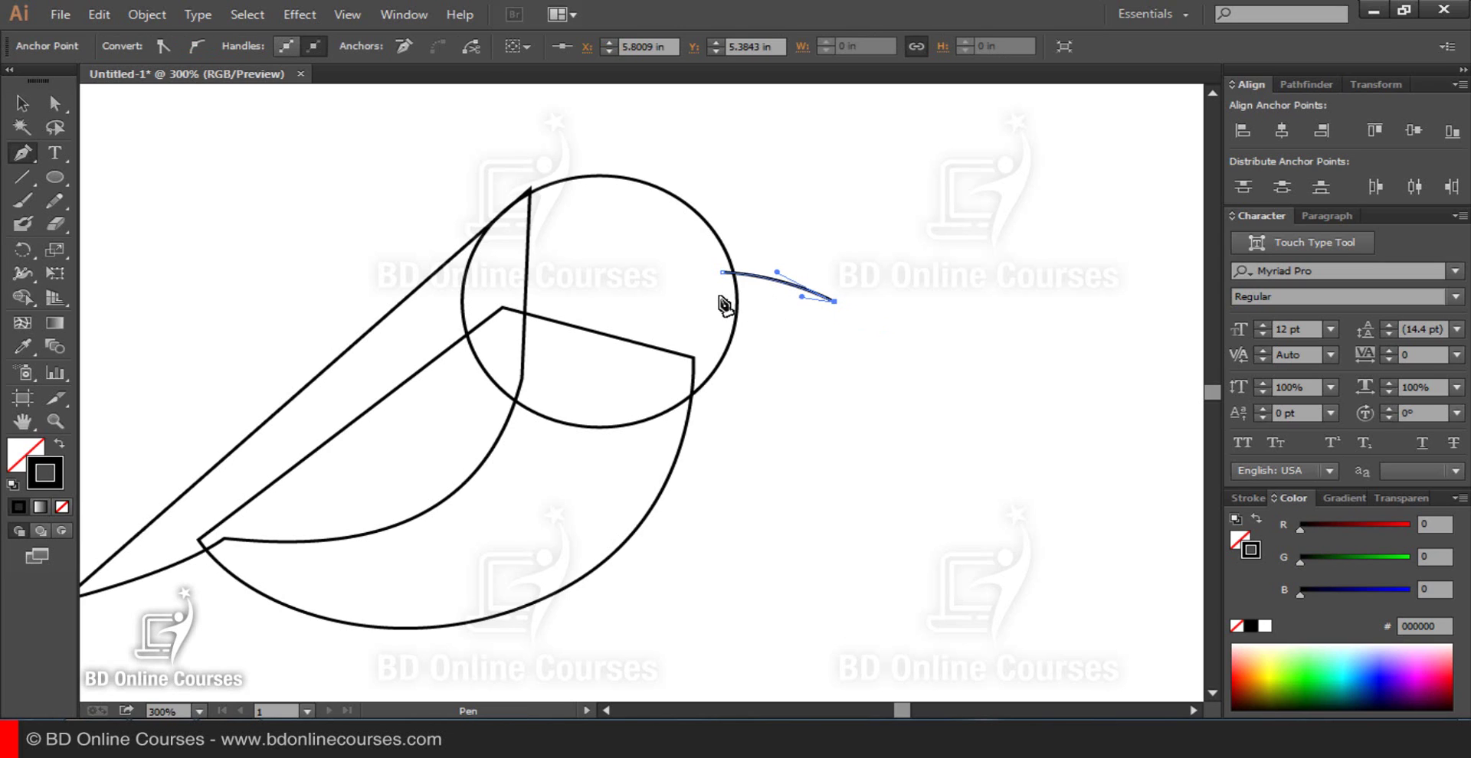
click(719, 296)
key(ctrl)
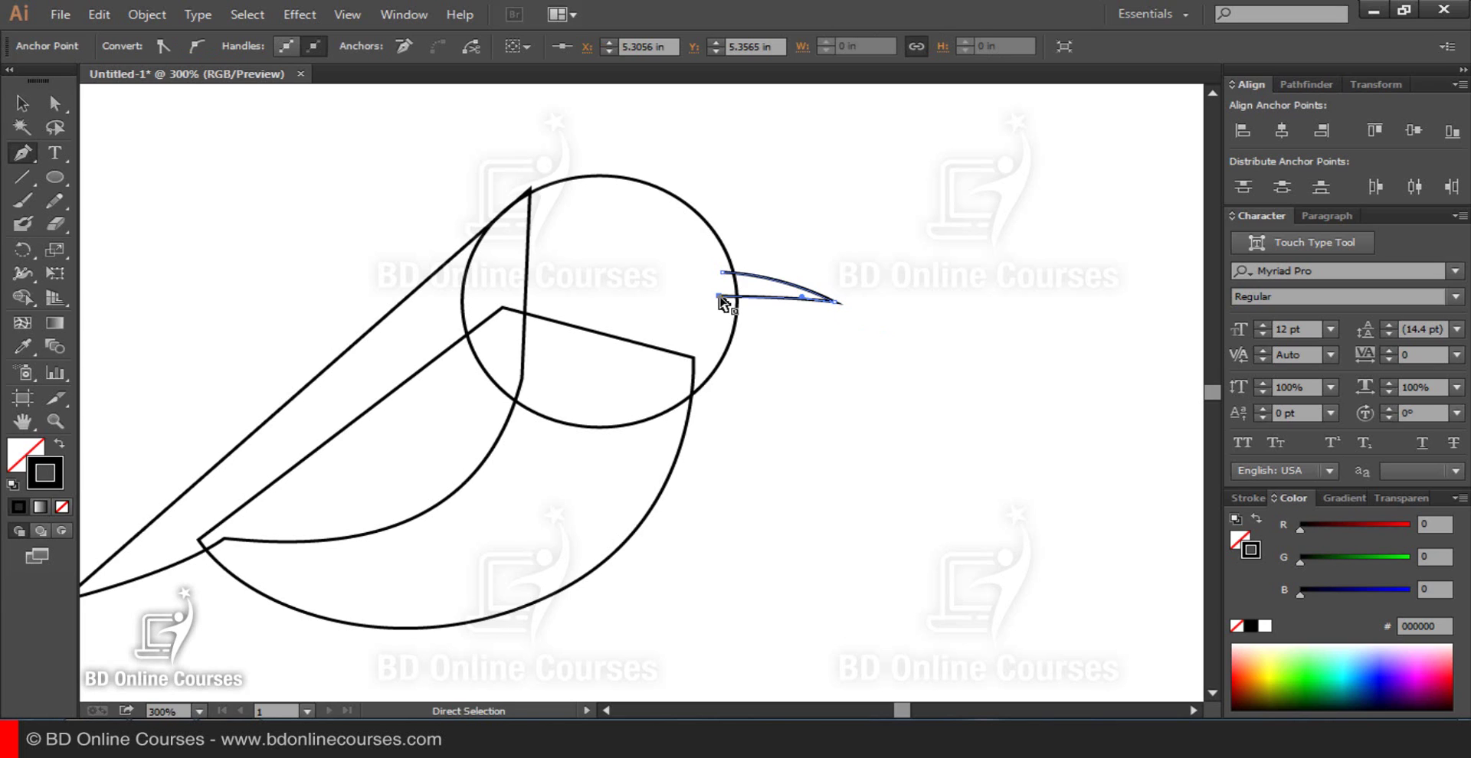
click(721, 273)
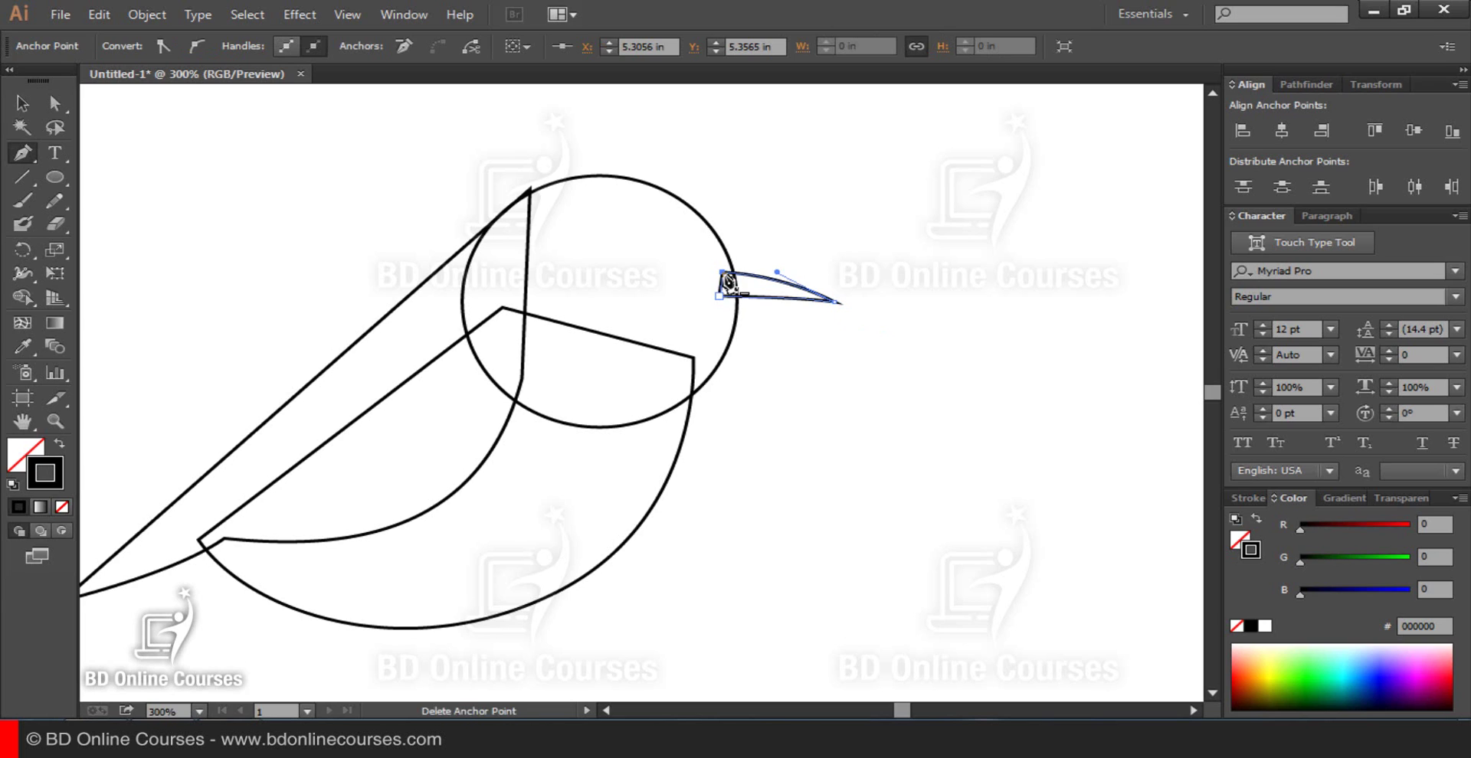
ctrl+click(854, 238)
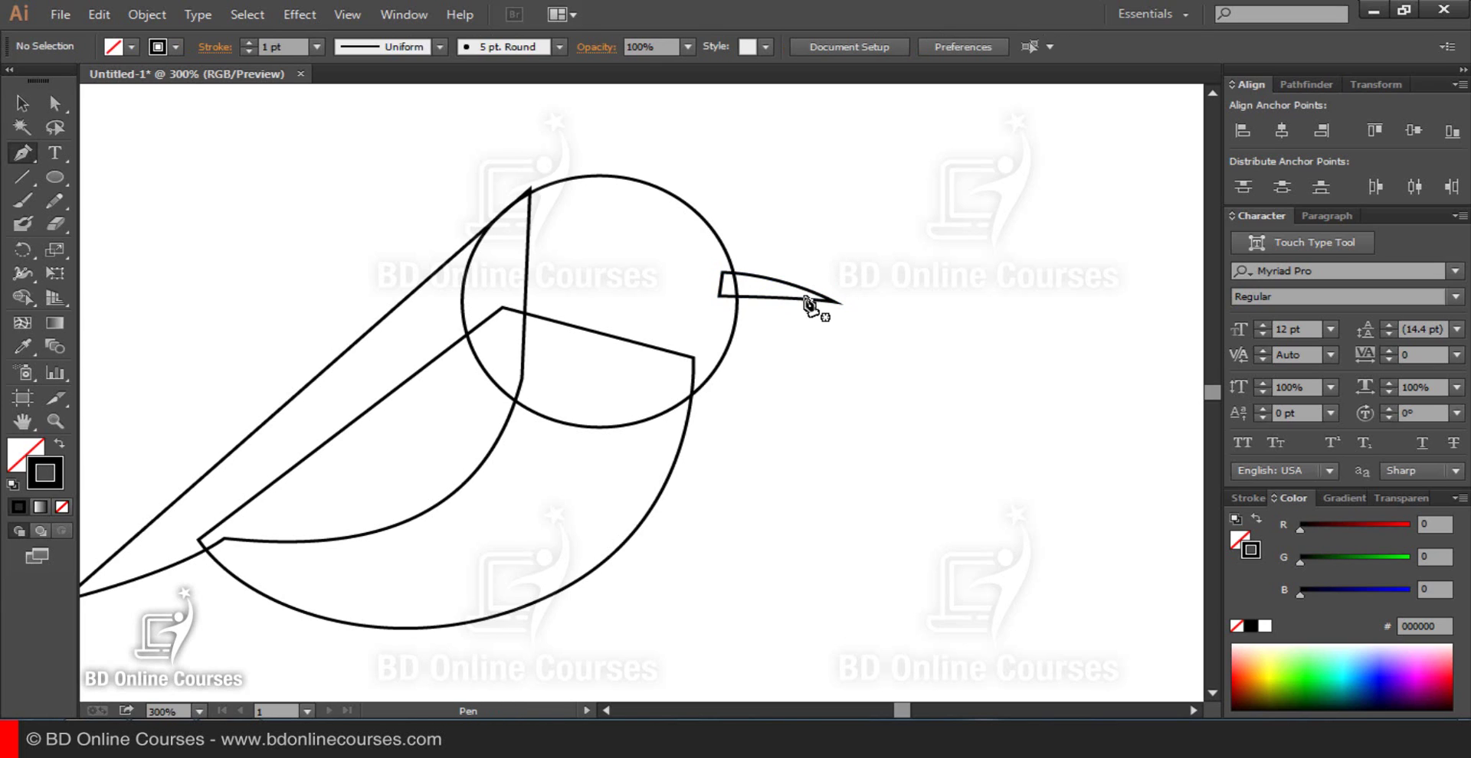
Step: Draw a closed lower-beak path under the upper beak, with a curved underside running back into the head, and deselect it
click(805, 297)
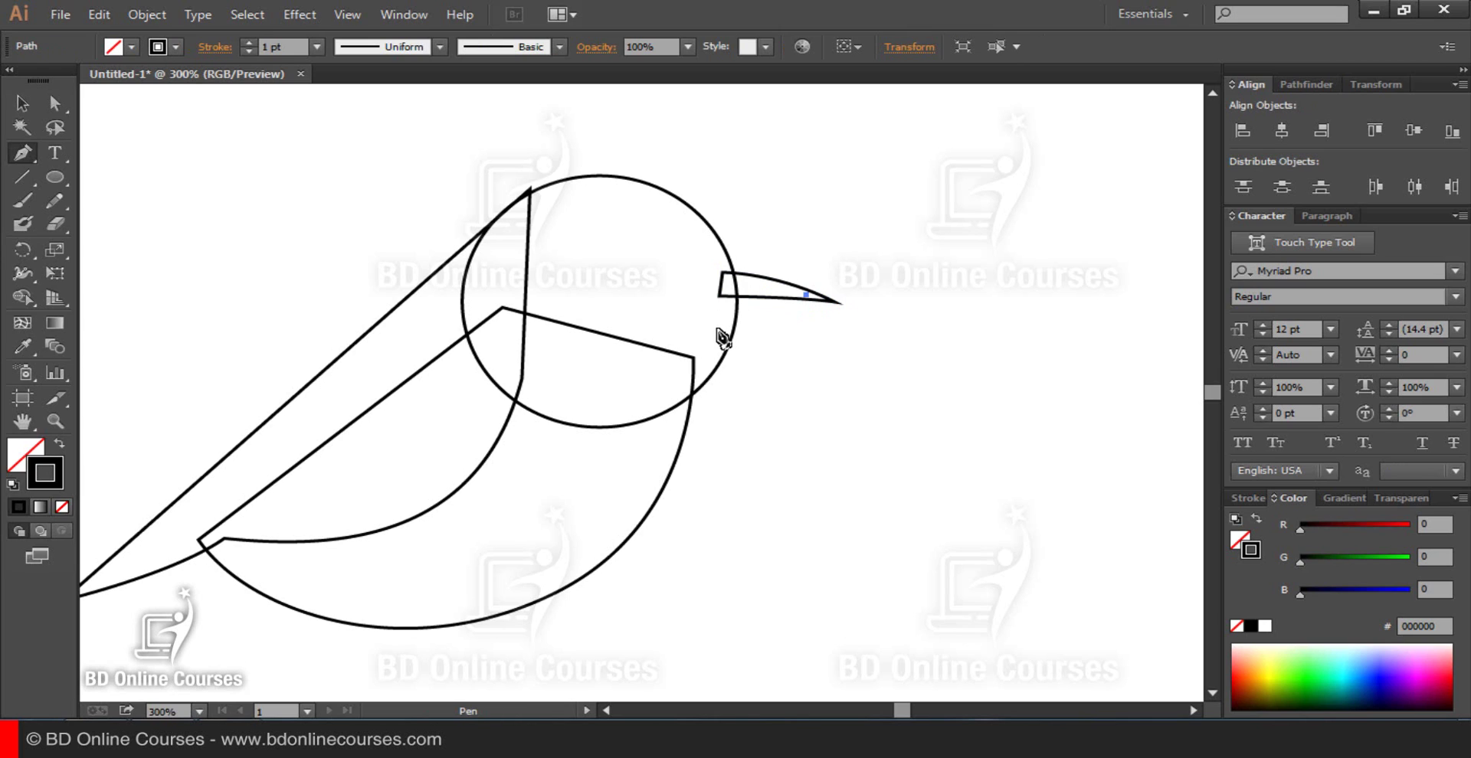
mouse_move(717, 328)
mouse_down()
mouse_move(661, 336)
mouse_move(713, 306)
mouse_up()
click(717, 283)
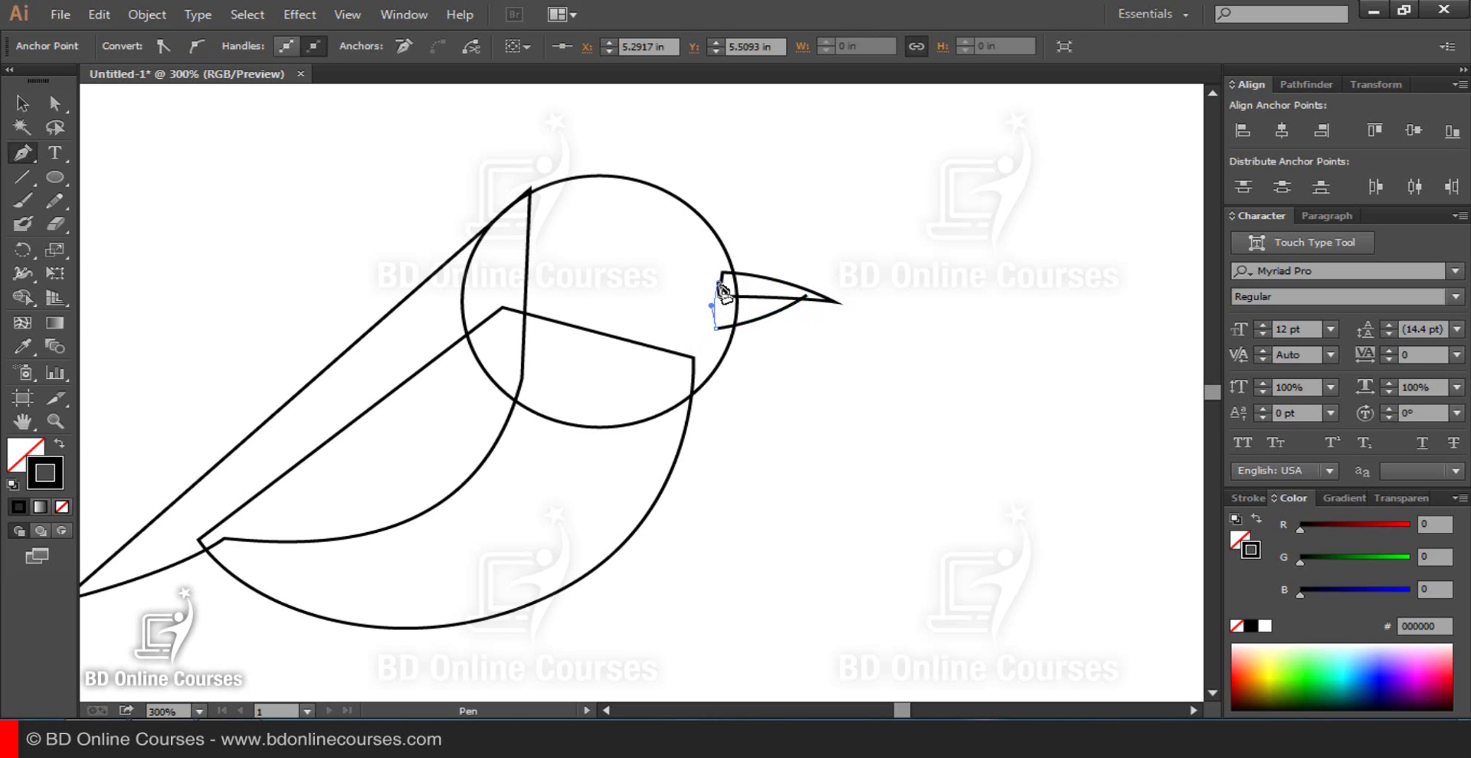
click(805, 297)
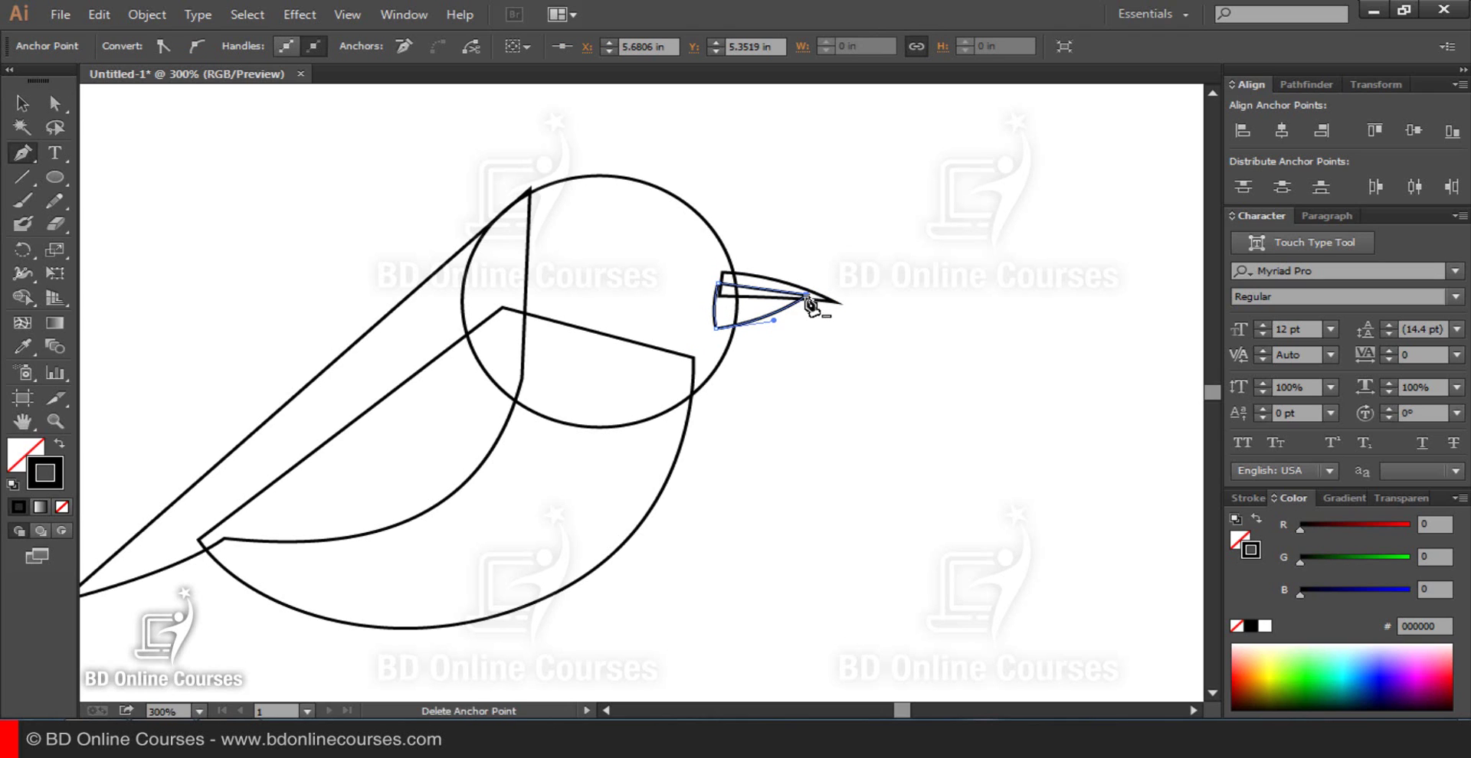
ctrl+click(856, 239)
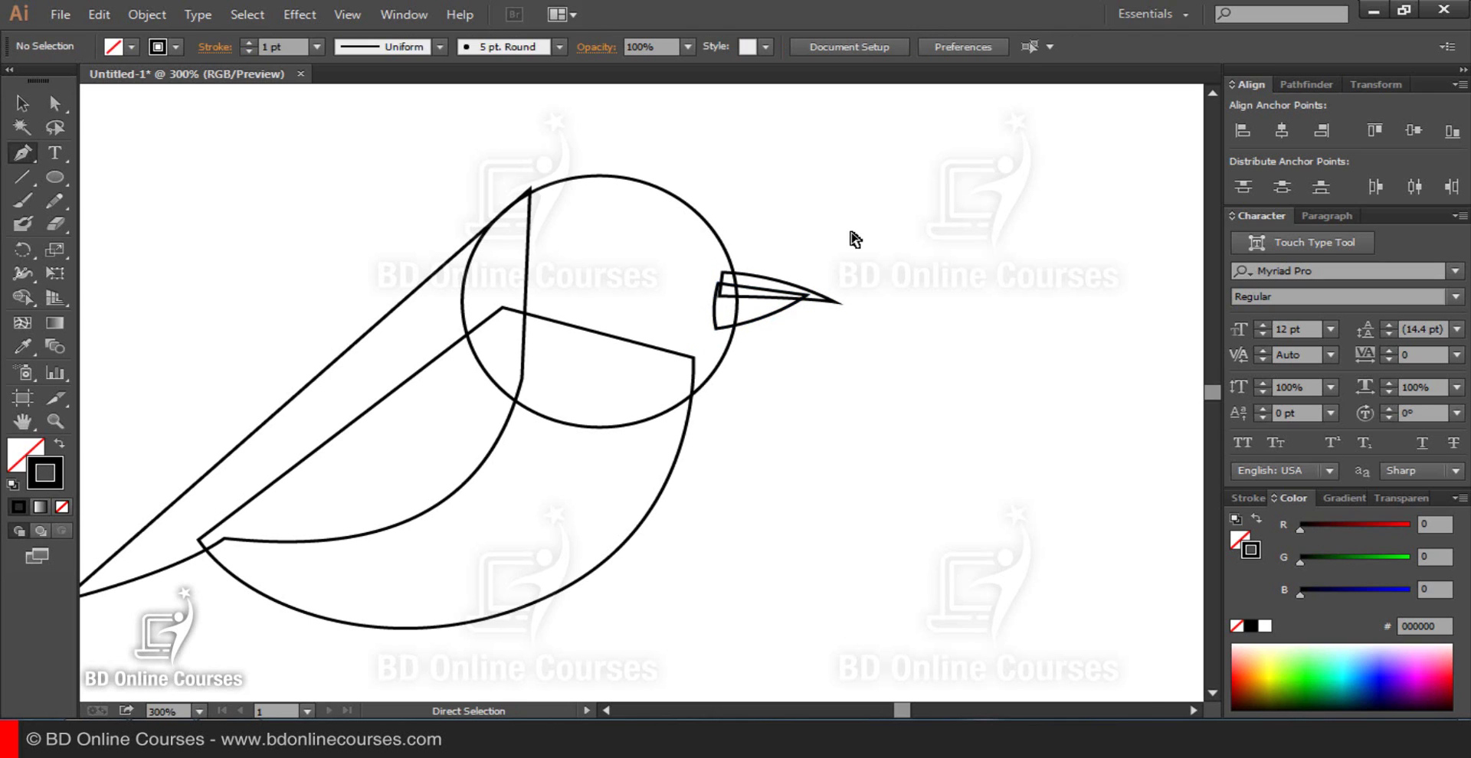
Step: Swap the fill and stroke of the head ellipse so it has a solid black fill and no outline
key(ctrl+minus)
key(ctrl+minus)
key(a)
drag(675, 369, 764, 378)
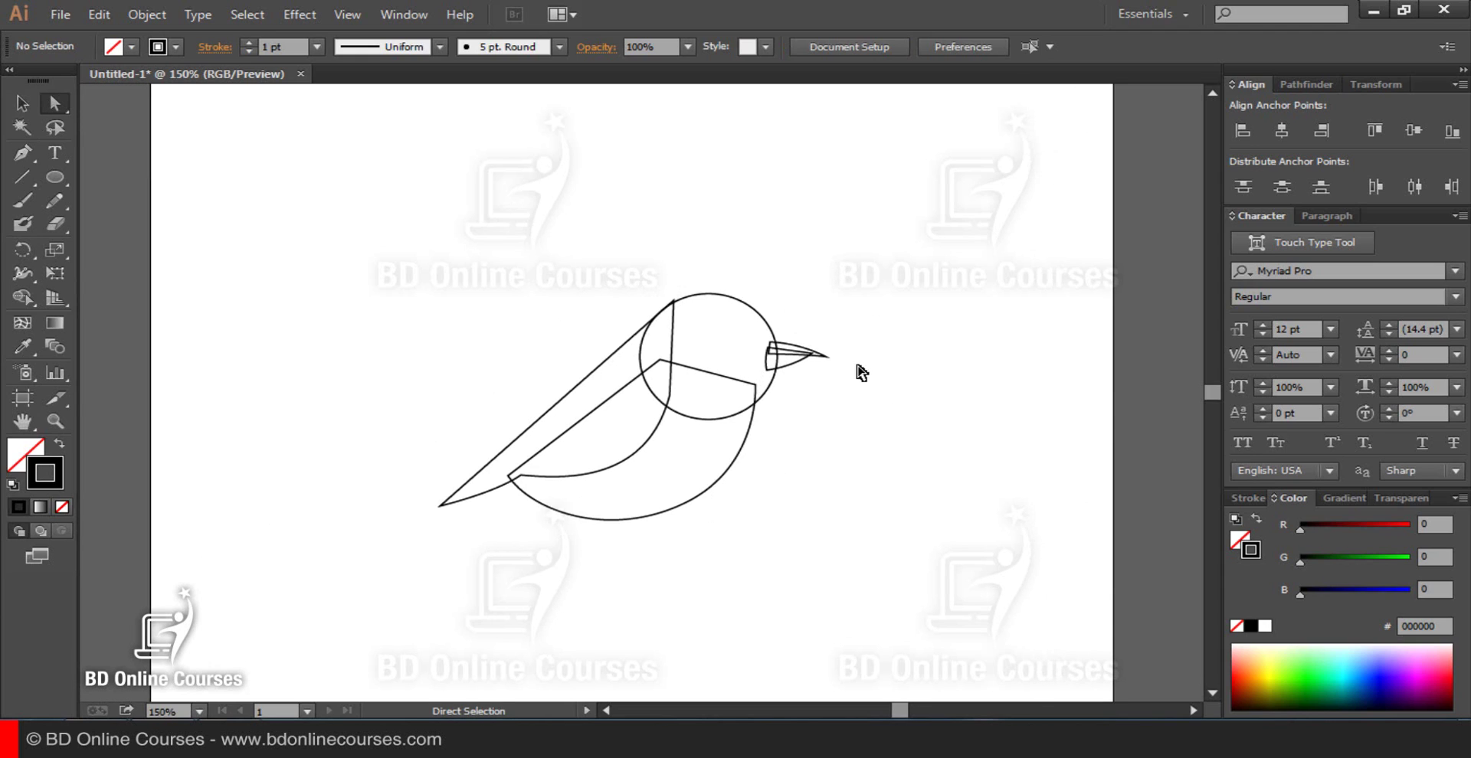
drag(815, 348, 788, 392)
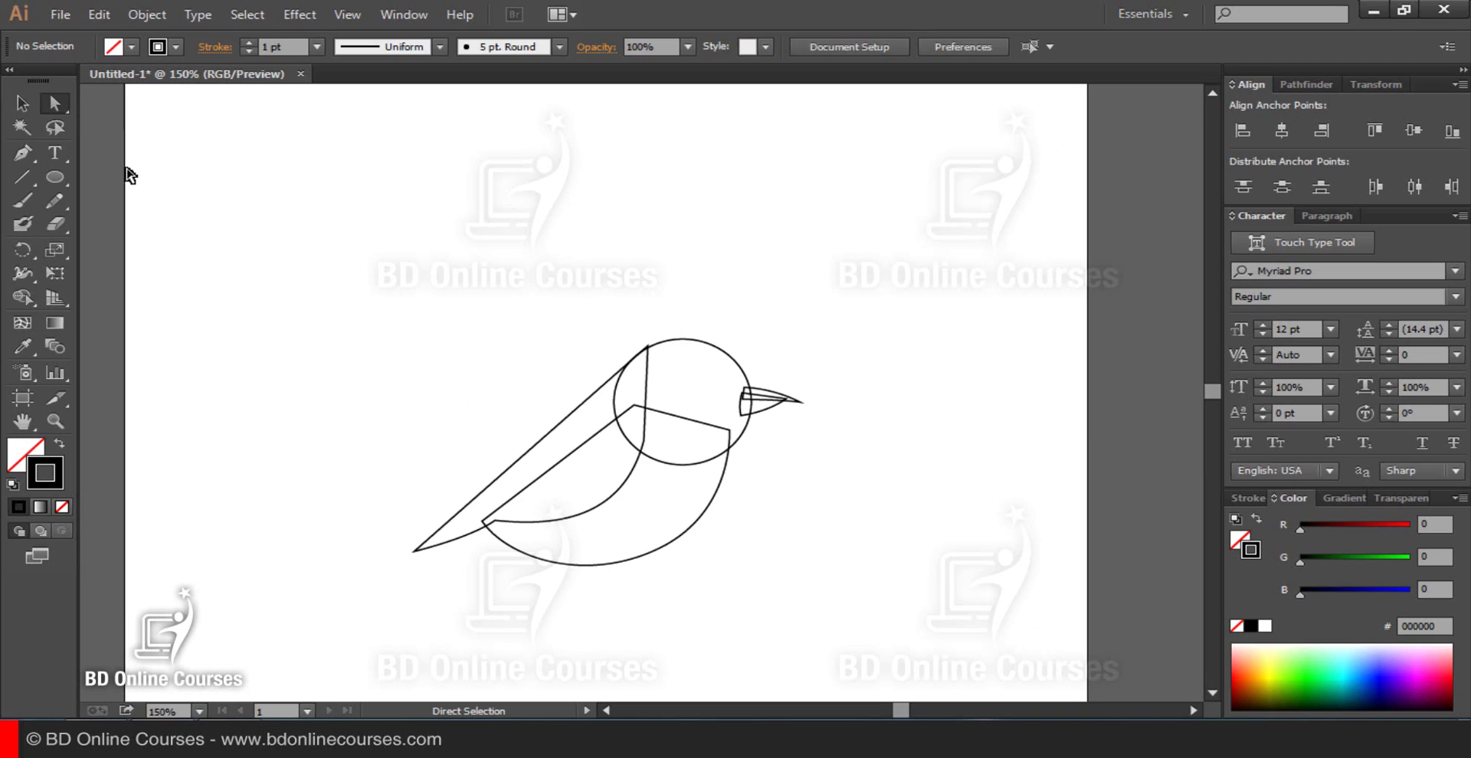
click(20, 104)
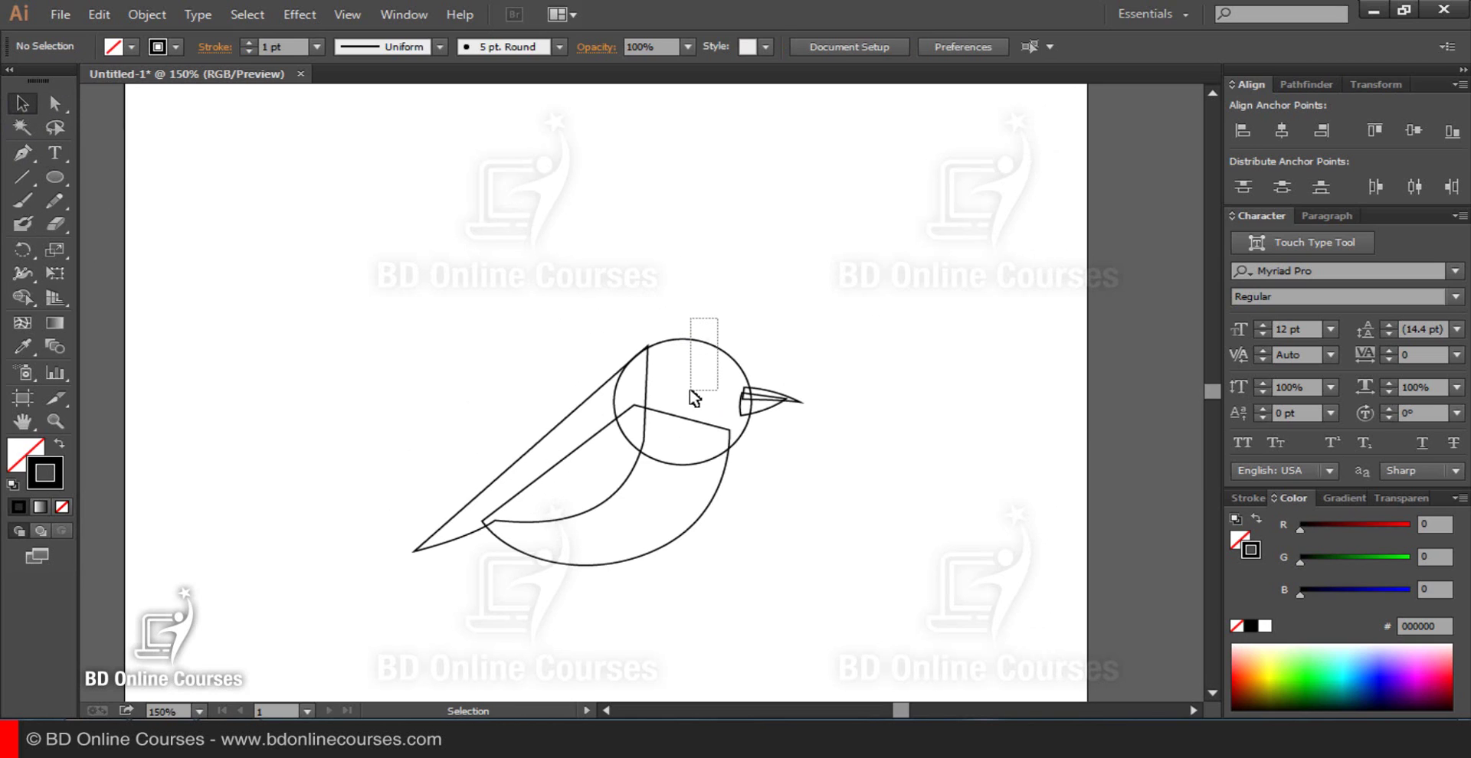
click(707, 379)
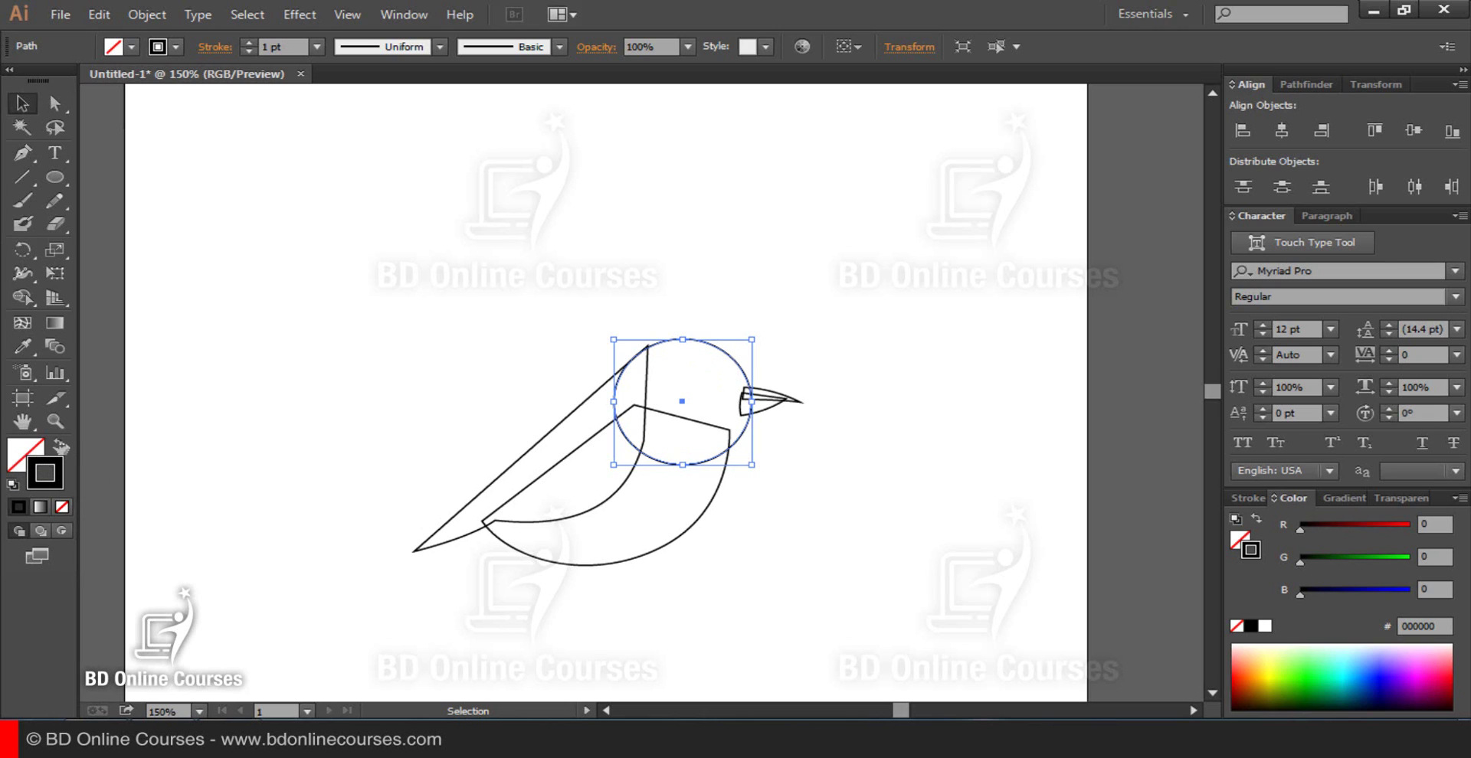
click(59, 443)
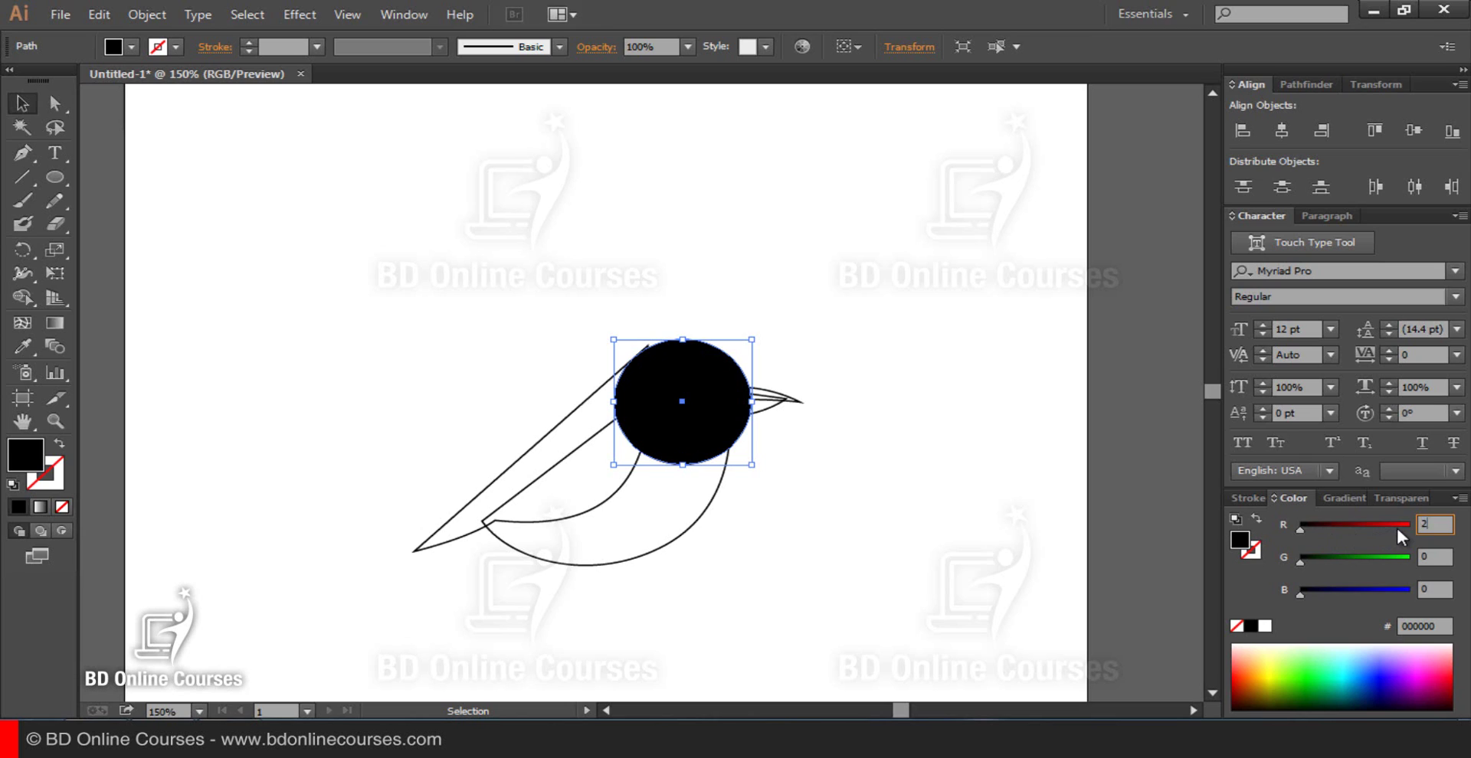
Step: Set the head's fill colour to RGB 220, 220, 220
text(0)
key(Tab)
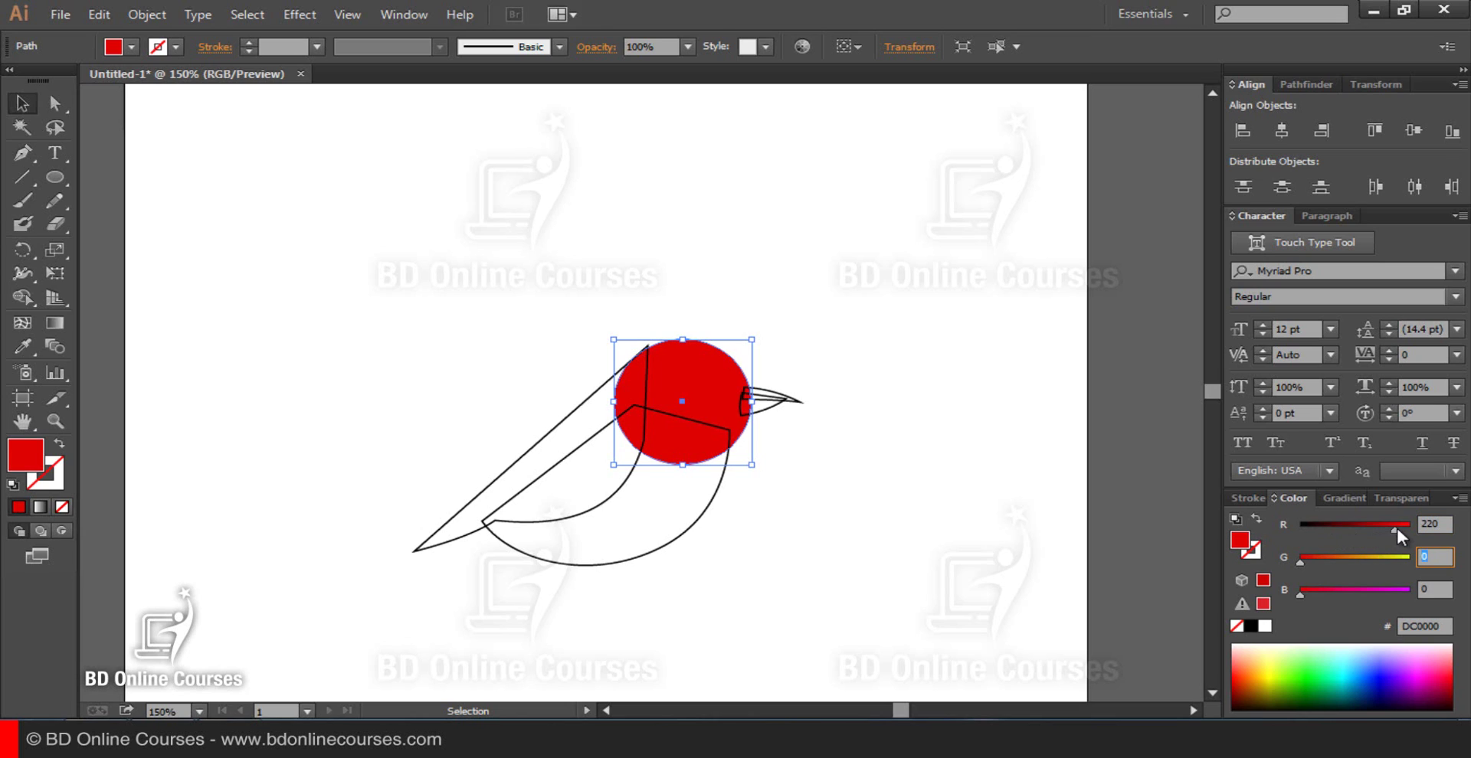
text(220)
key(Tab)
text(2)
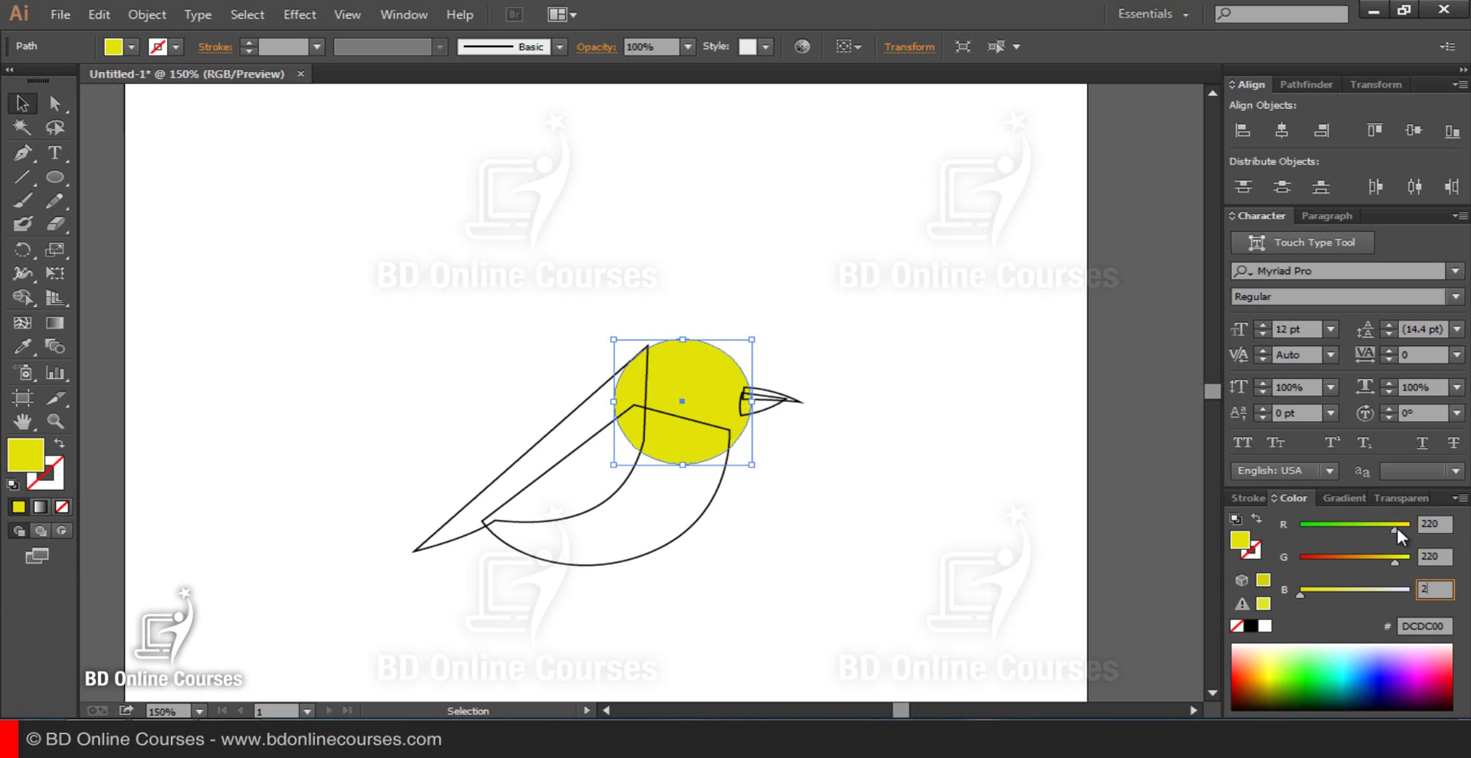
text(20)
key(Return)
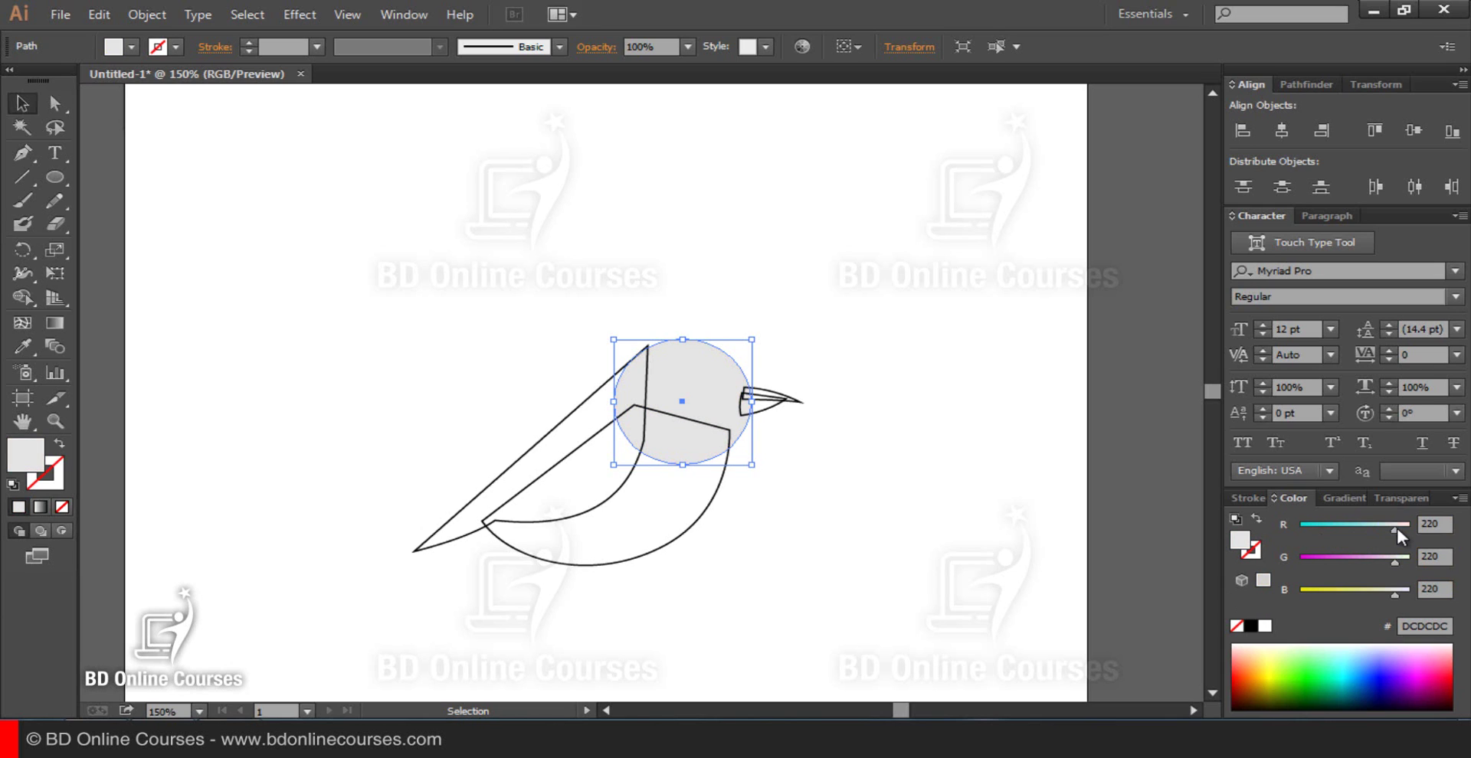
Step: Set the head's fill colour to dark grey, RGB 80, 80, 80, and deselect it
click(1442, 527)
key(Tab)
text(80)
key(Tab)
text(80)
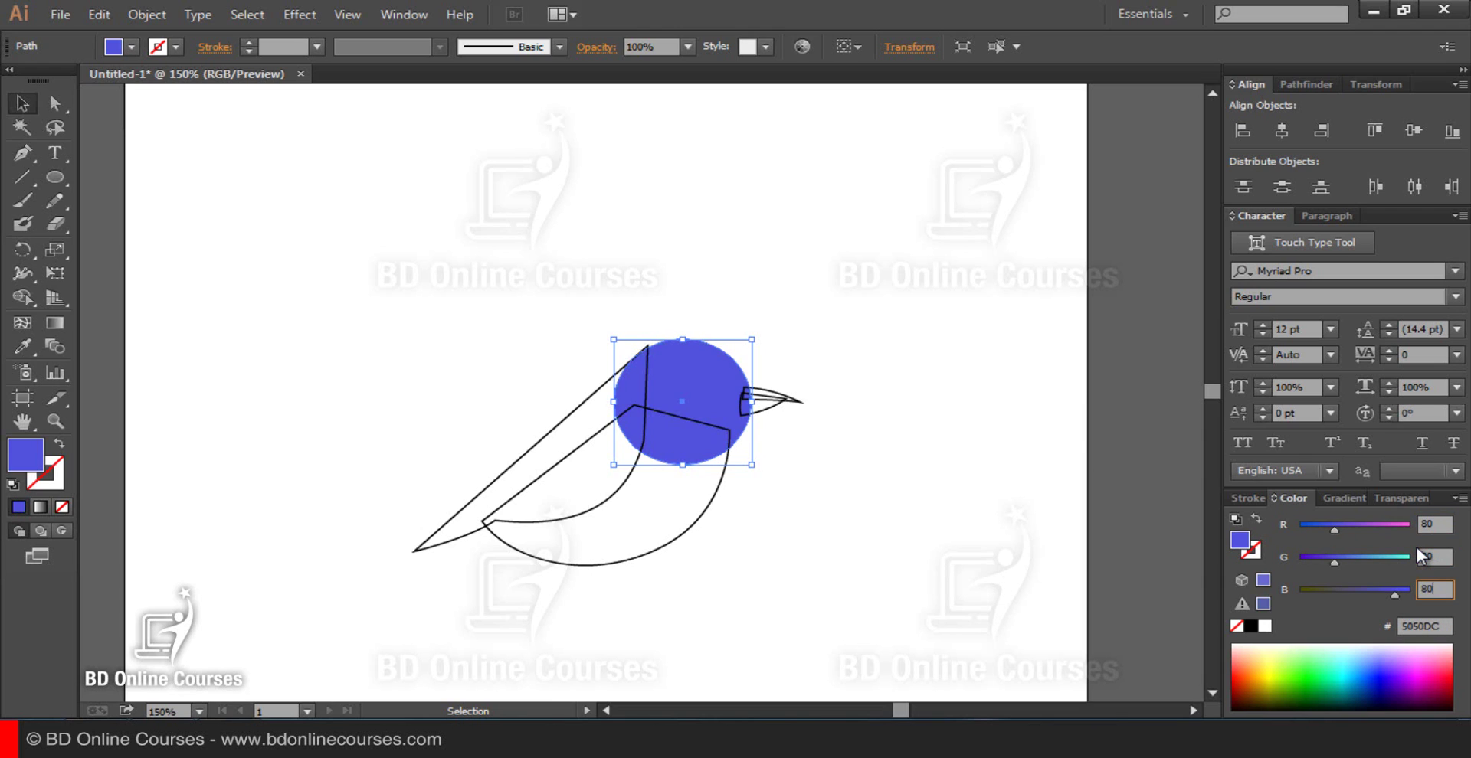
key(Tab)
click(720, 264)
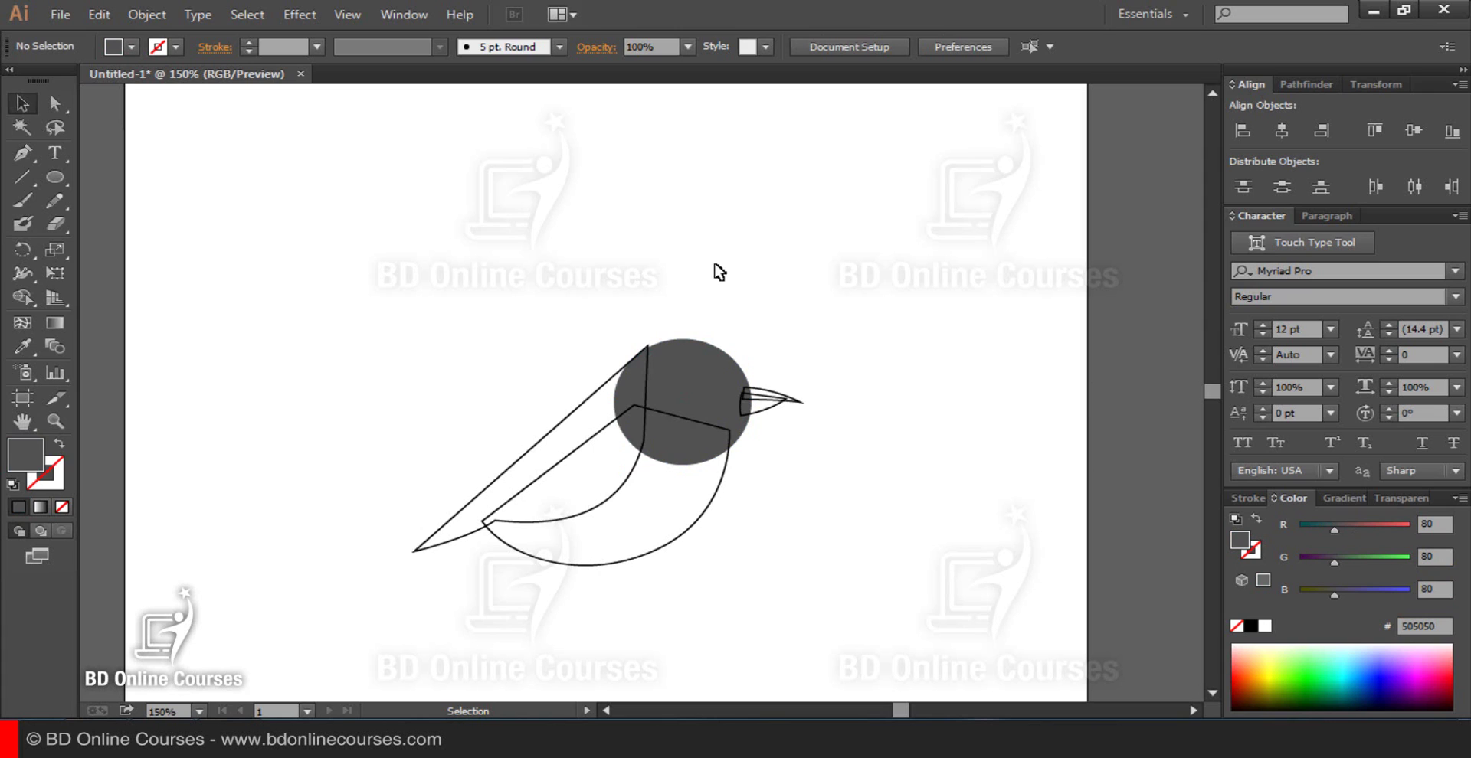
Step: Copy the head's dark grey fill onto the wing-and-tail shape with the Eyedropper and deselect it
key(ctrl+space)
click(681, 477)
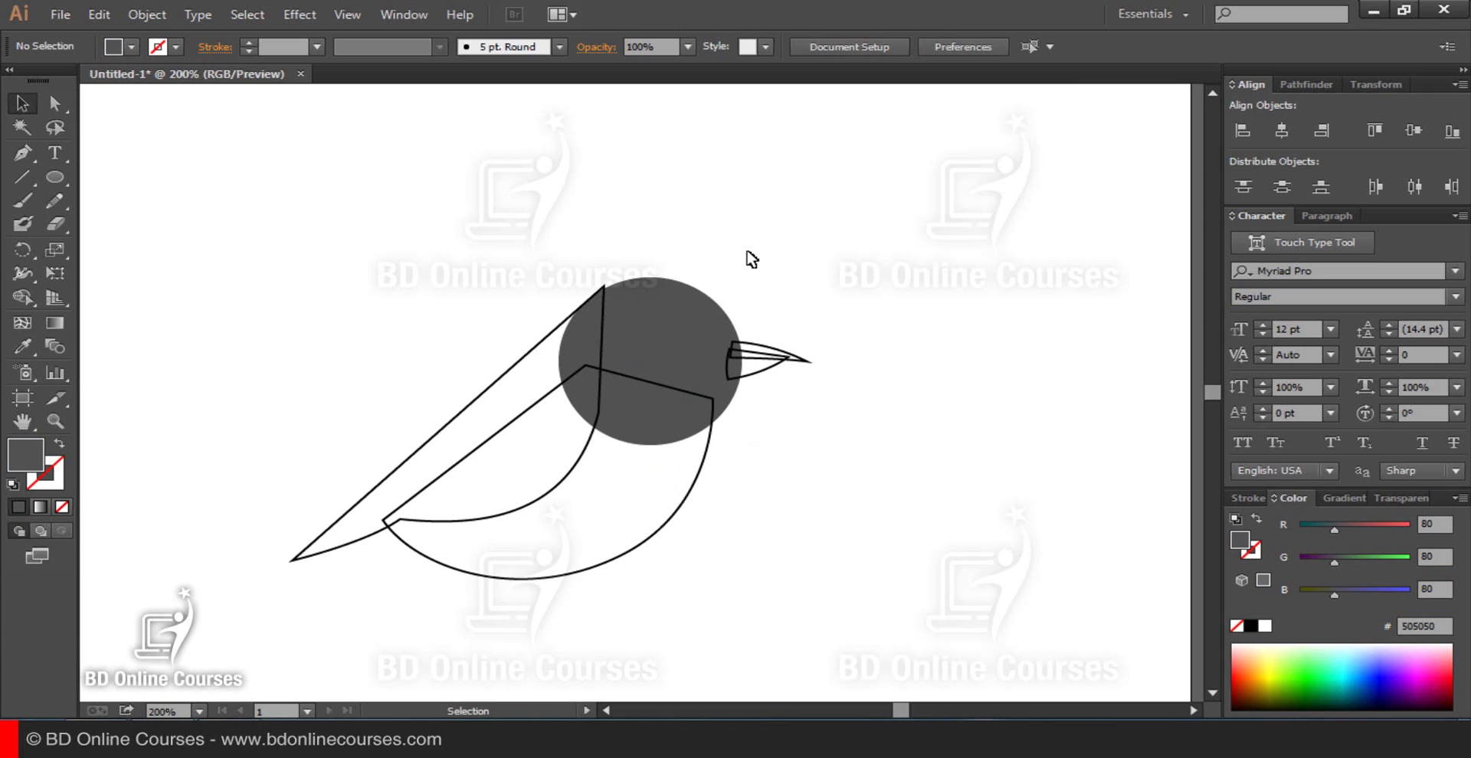
click(516, 365)
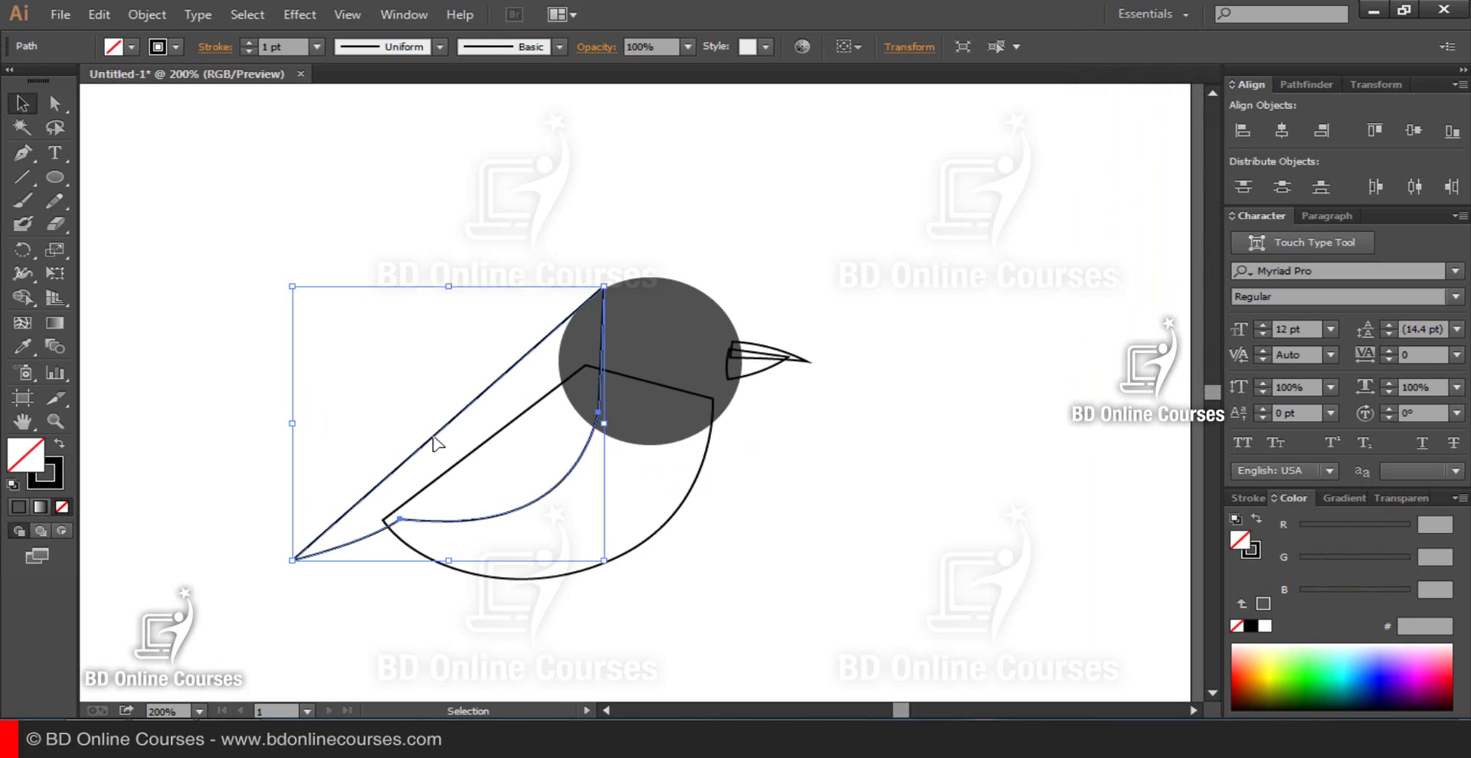
click(21, 346)
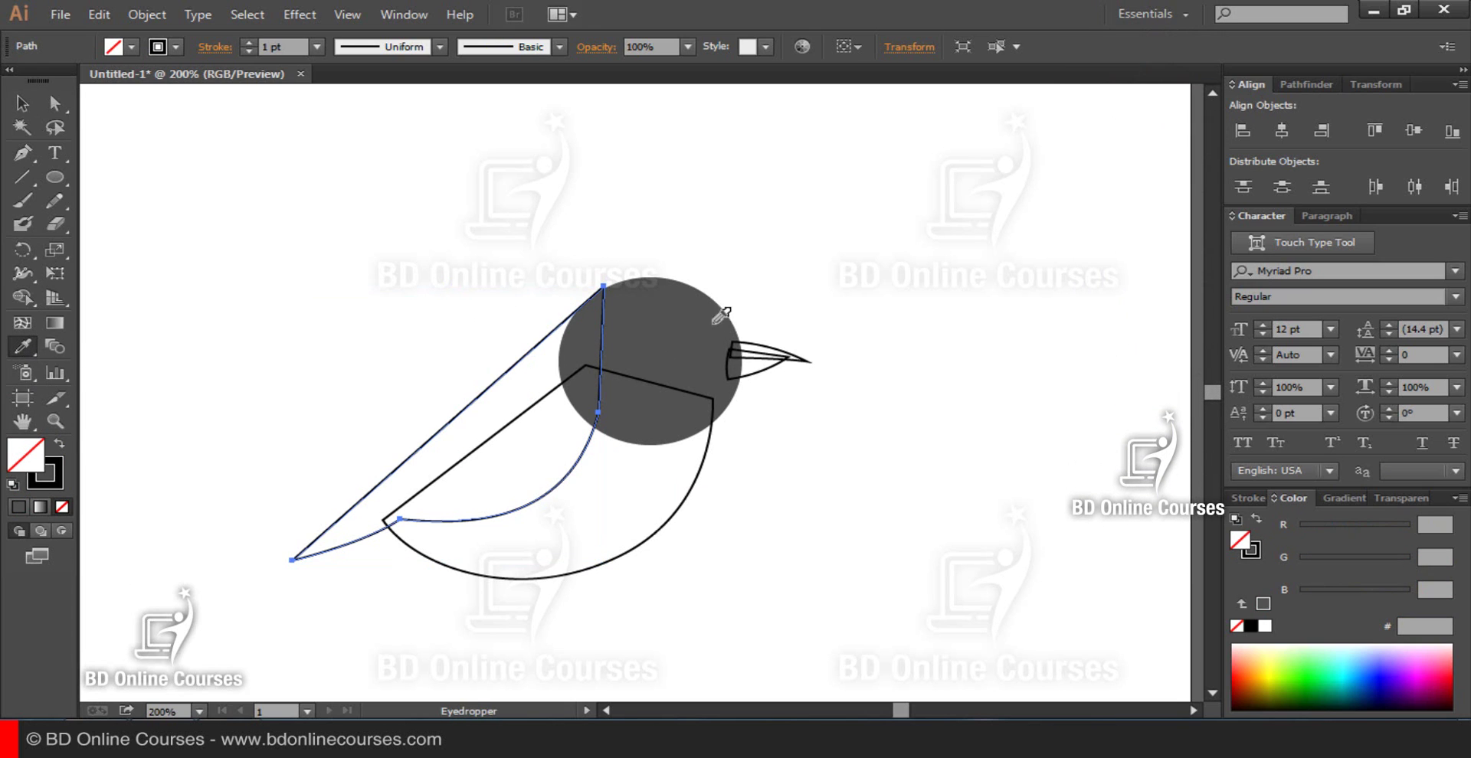
click(666, 316)
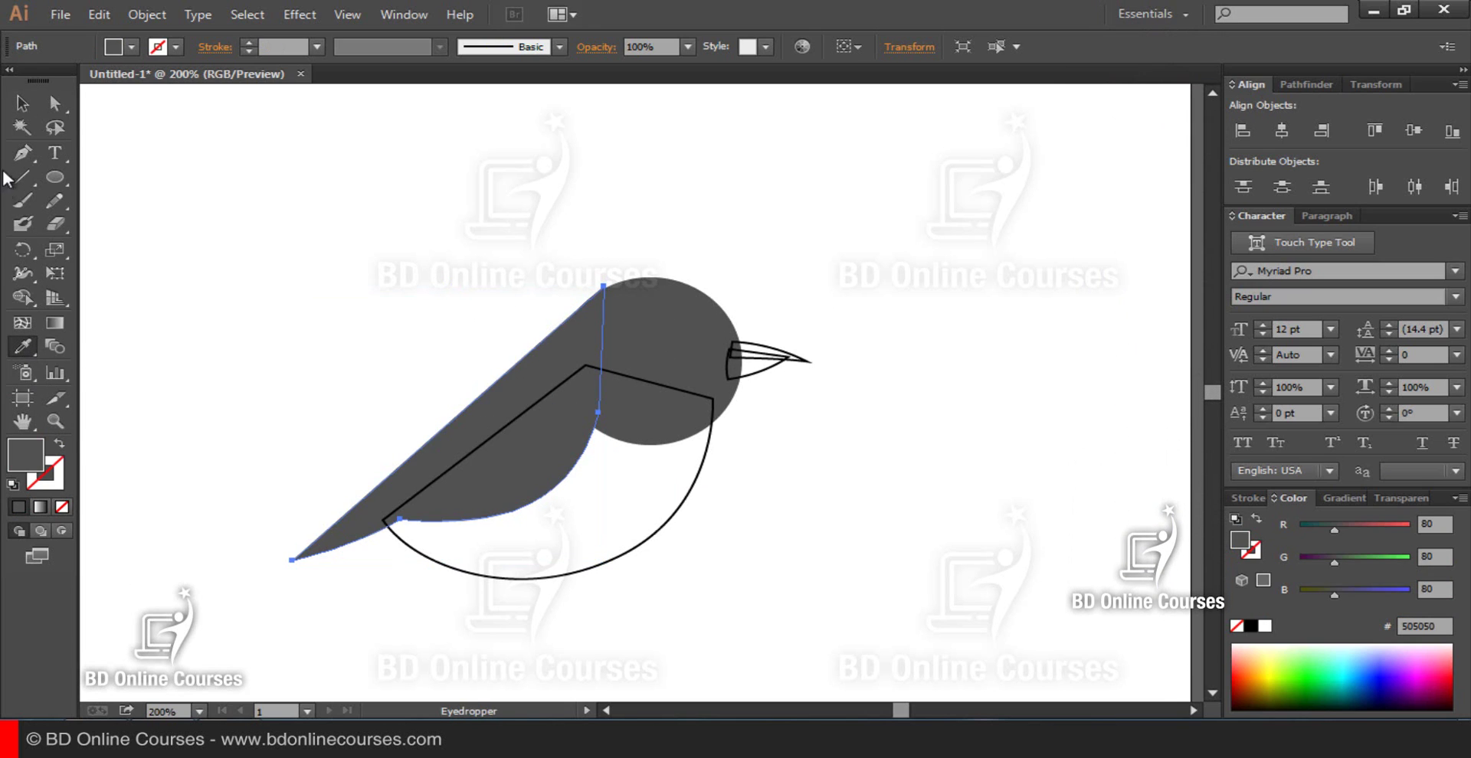
key(a)
click(821, 281)
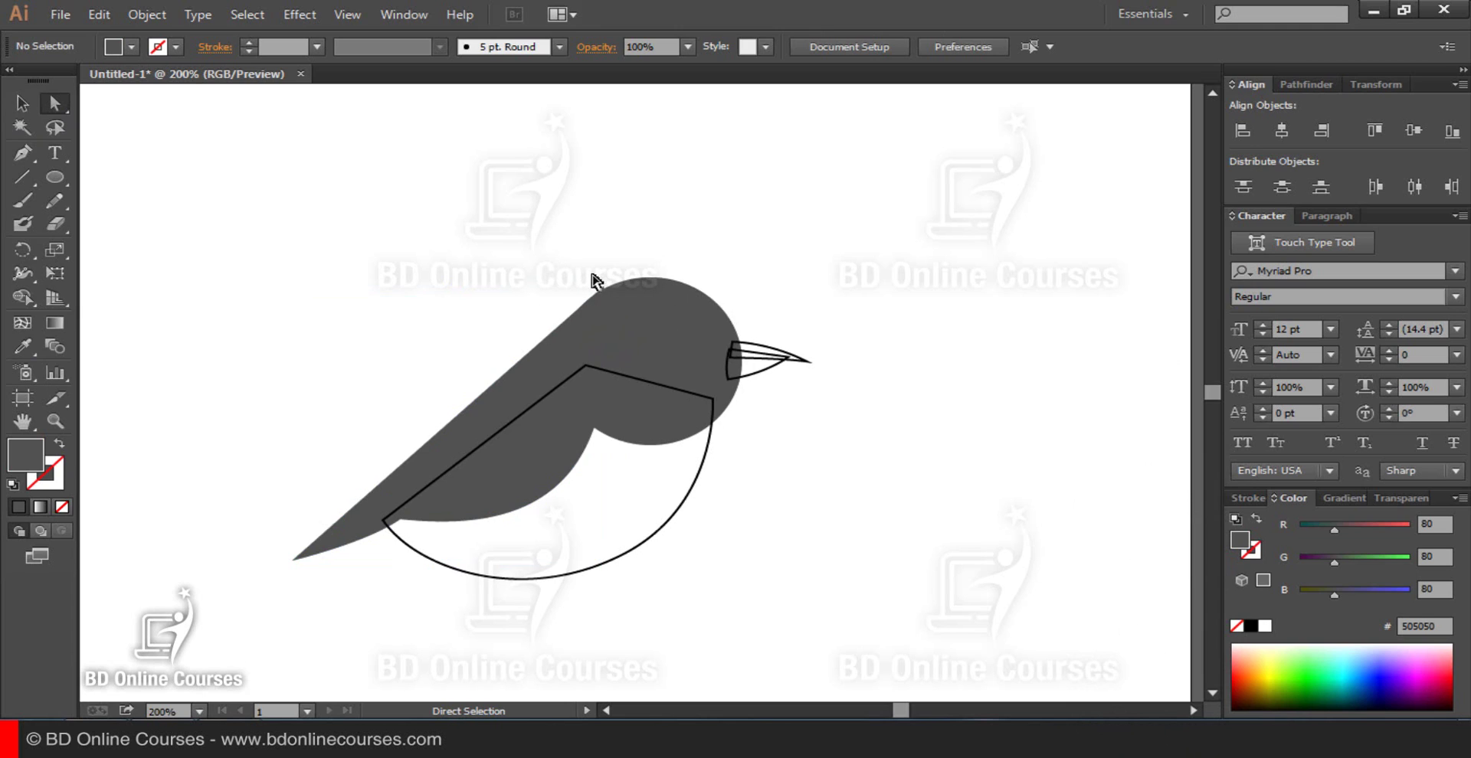
Step: Nudge the head ellipse up by two small increments and deselect it
click(688, 345)
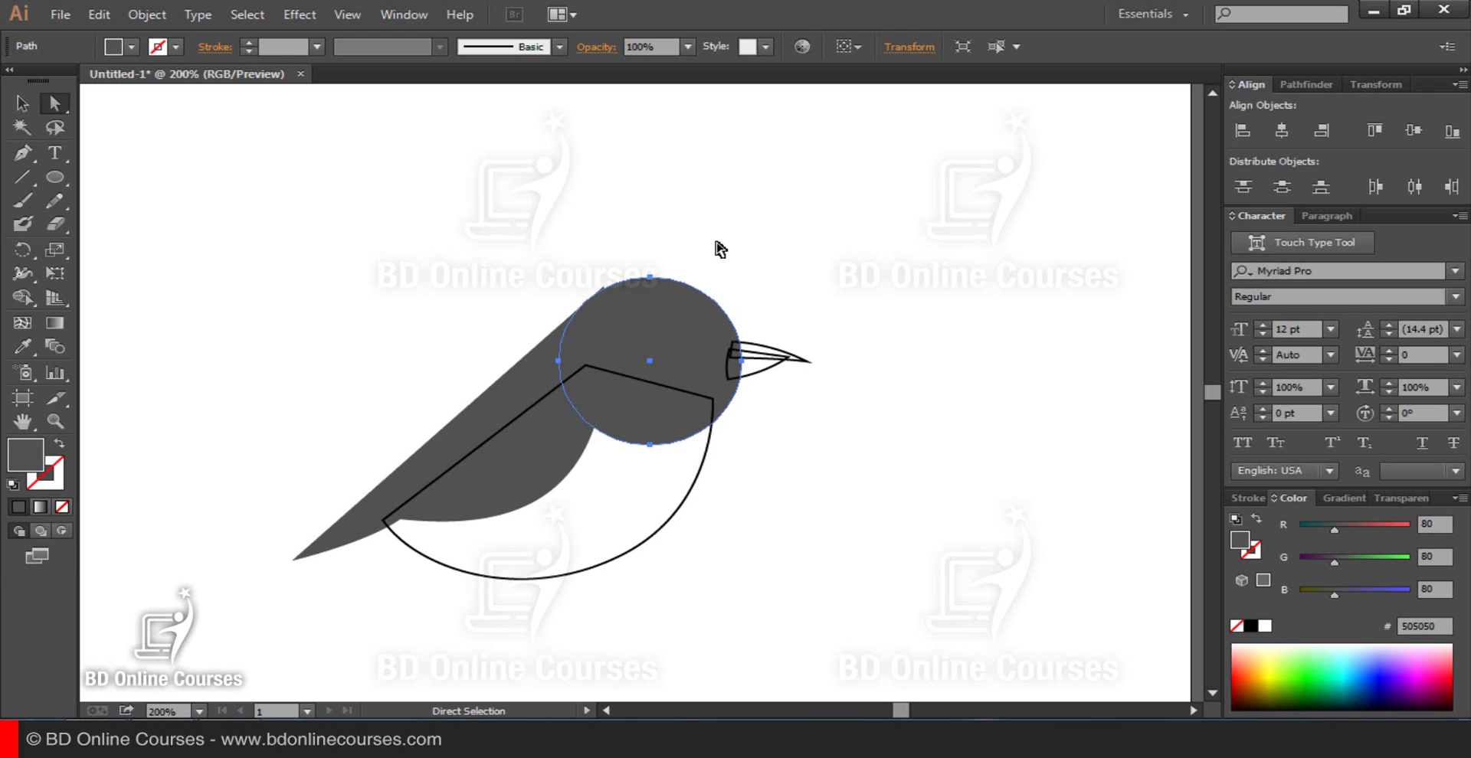
key(Up)
key(Up)
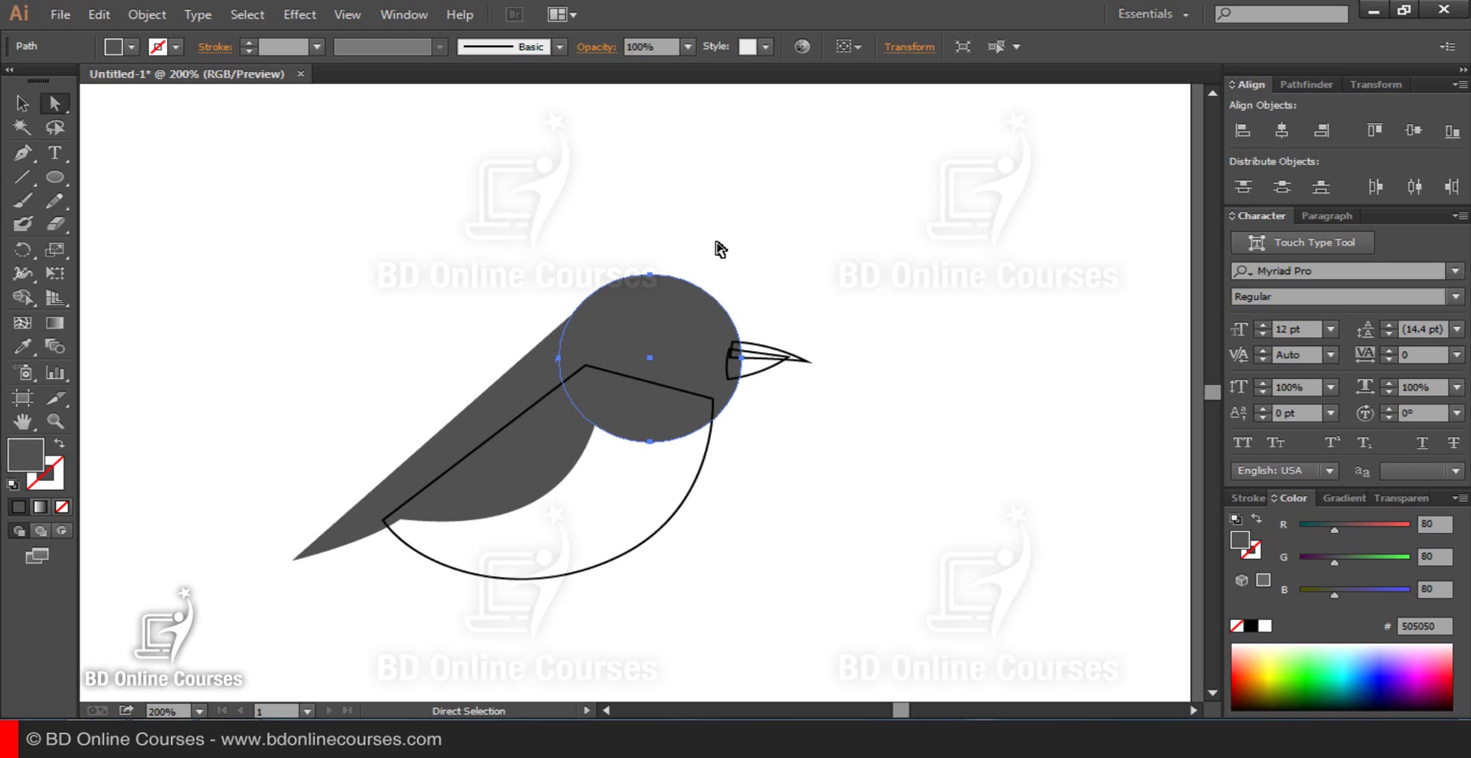
click(720, 249)
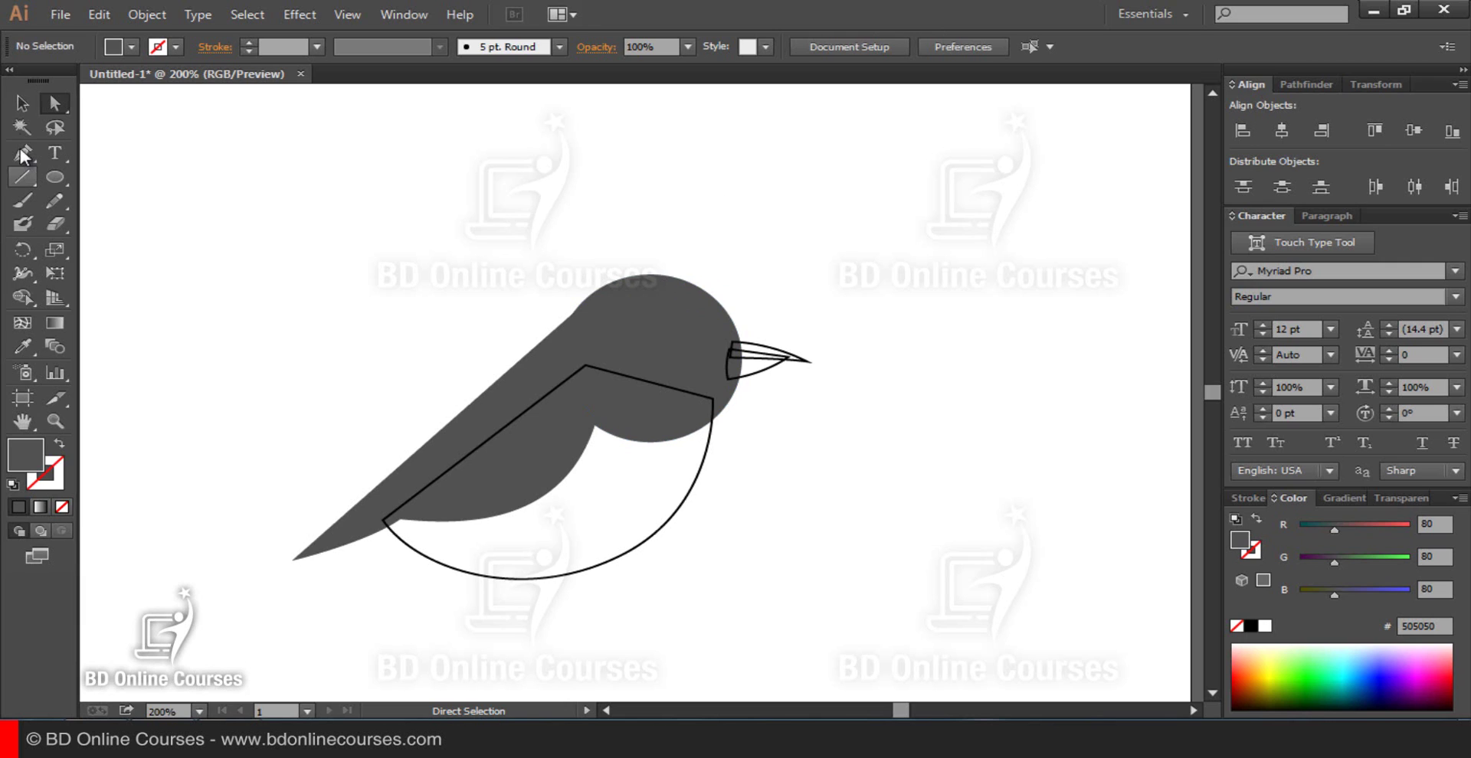
Step: Swap the belly path's outline to a fill, set it to orange RGB 255, 111, 0, and deselect it
click(22, 103)
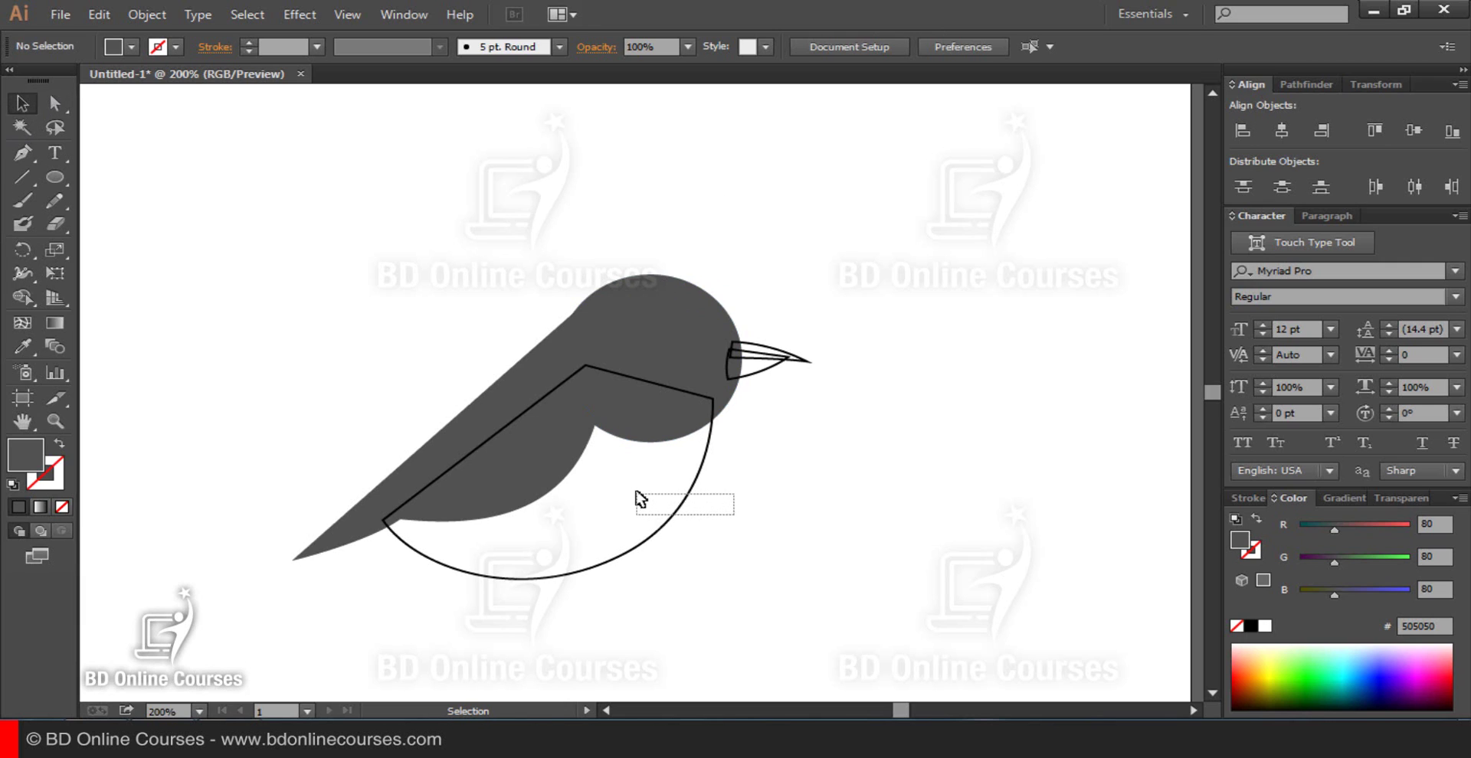
click(639, 498)
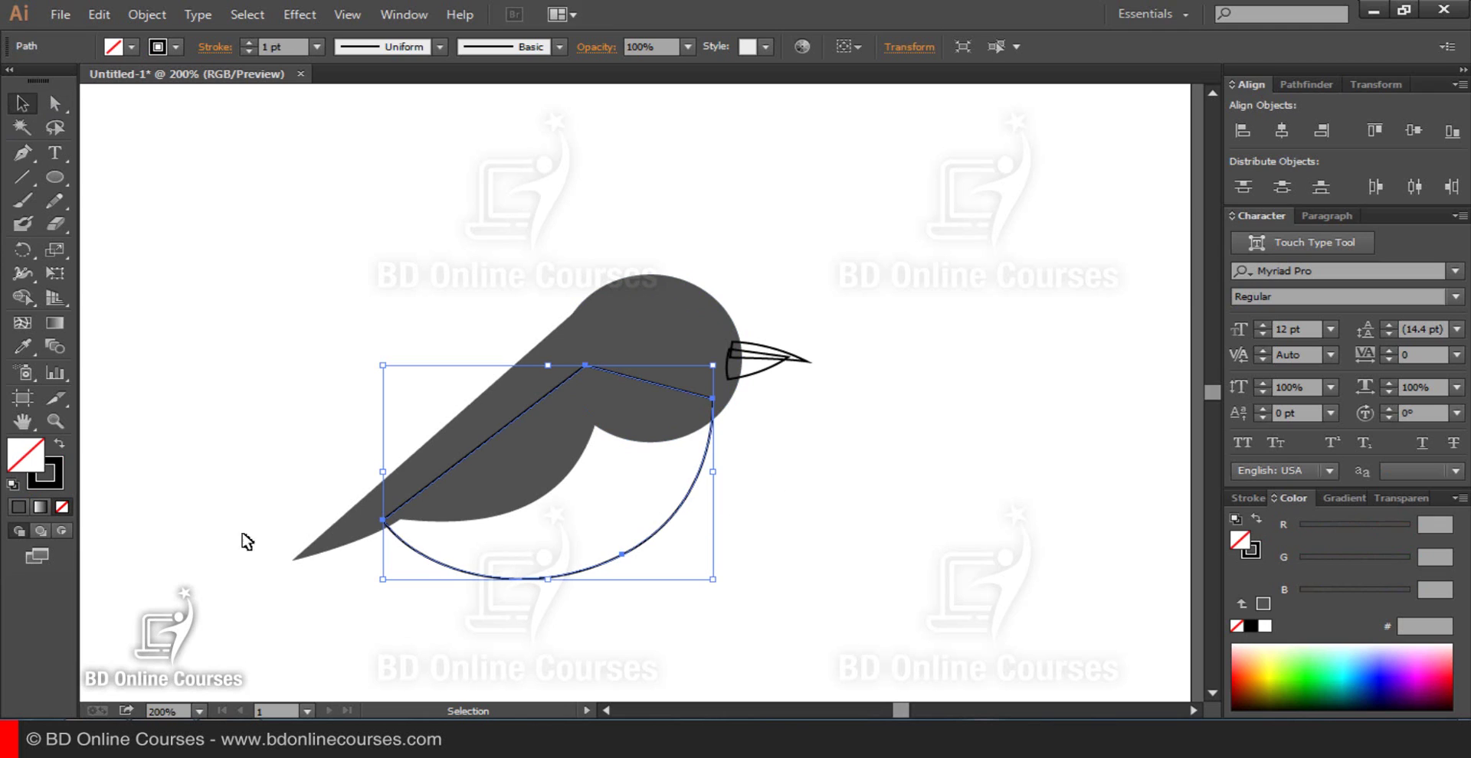
click(61, 444)
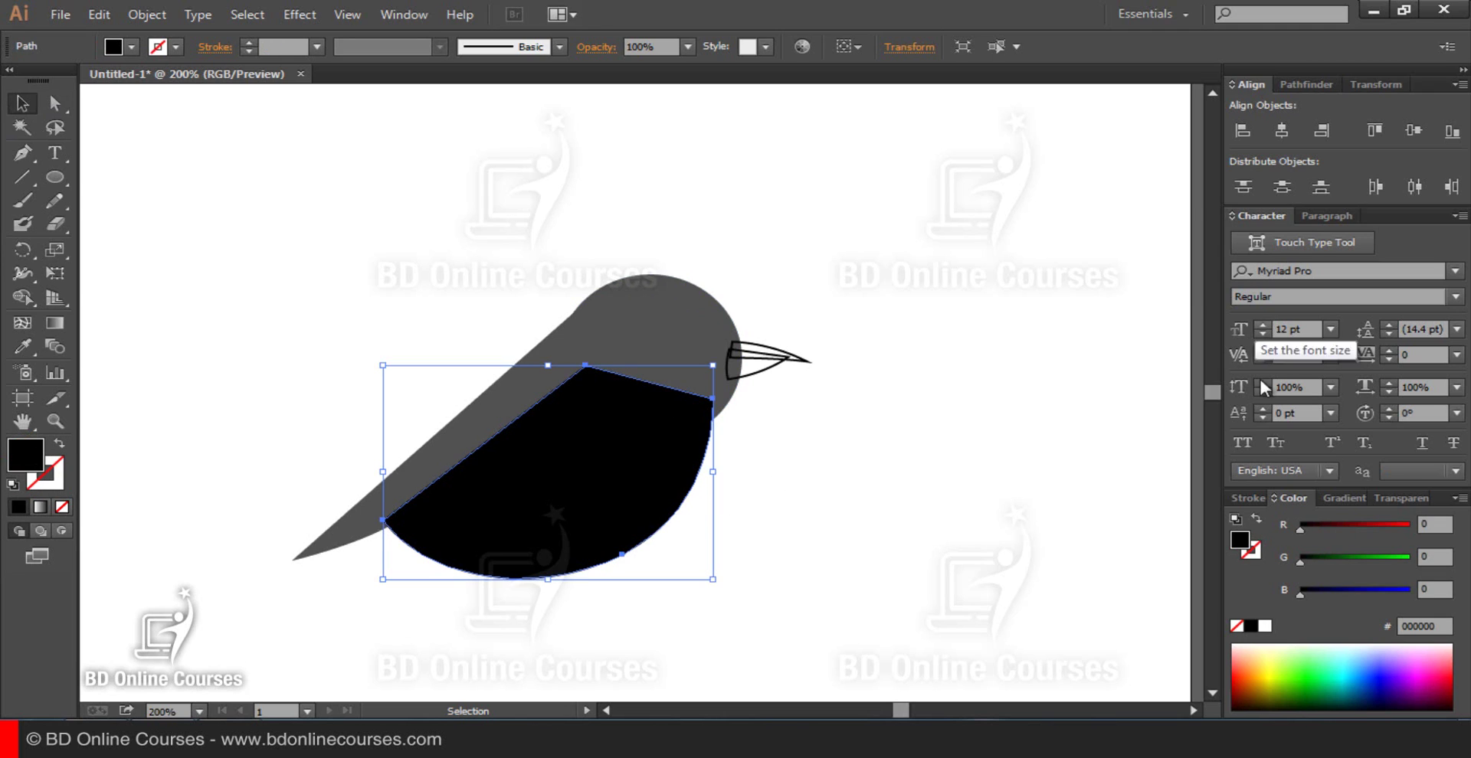
drag(1322, 522, 1414, 523)
drag(1315, 561, 1351, 560)
click(957, 518)
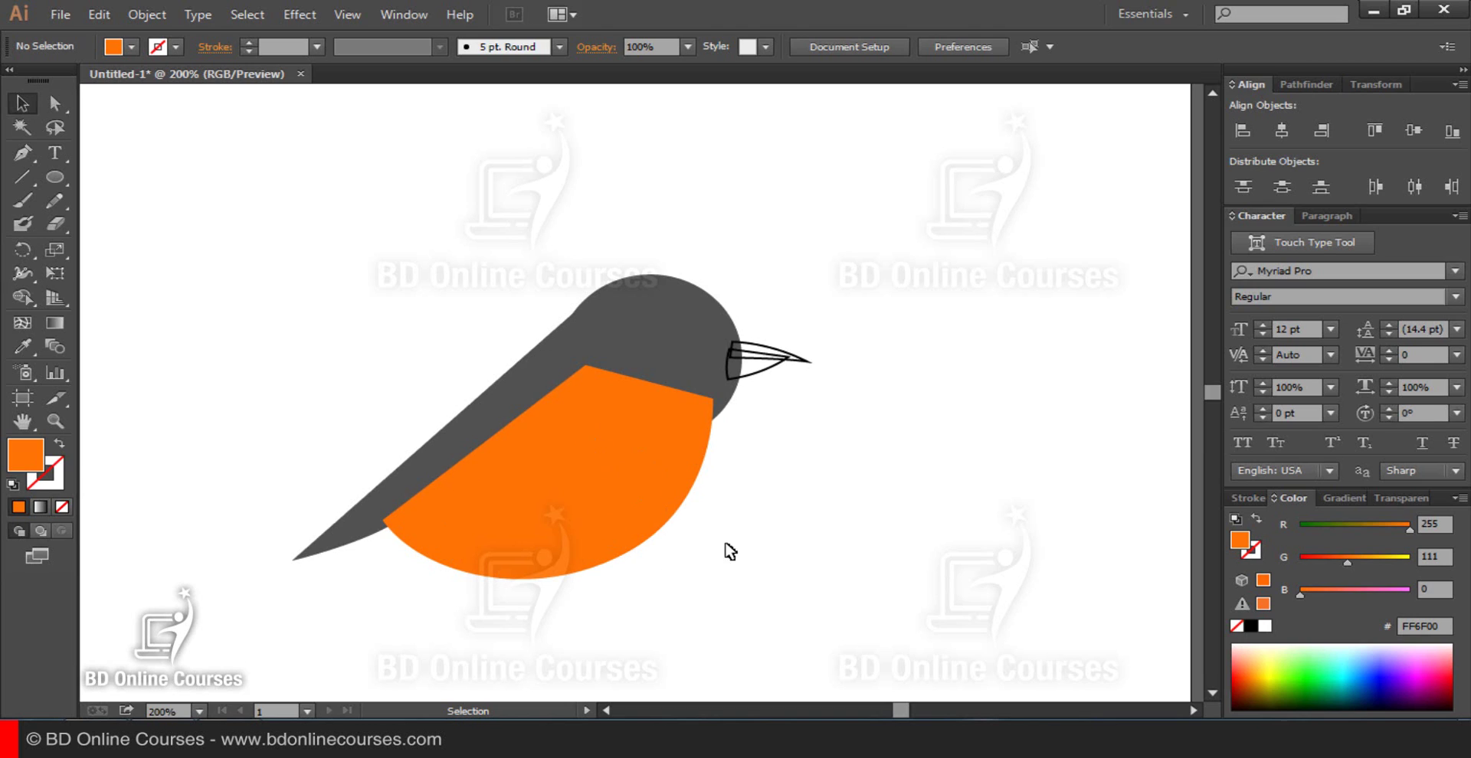
click(616, 472)
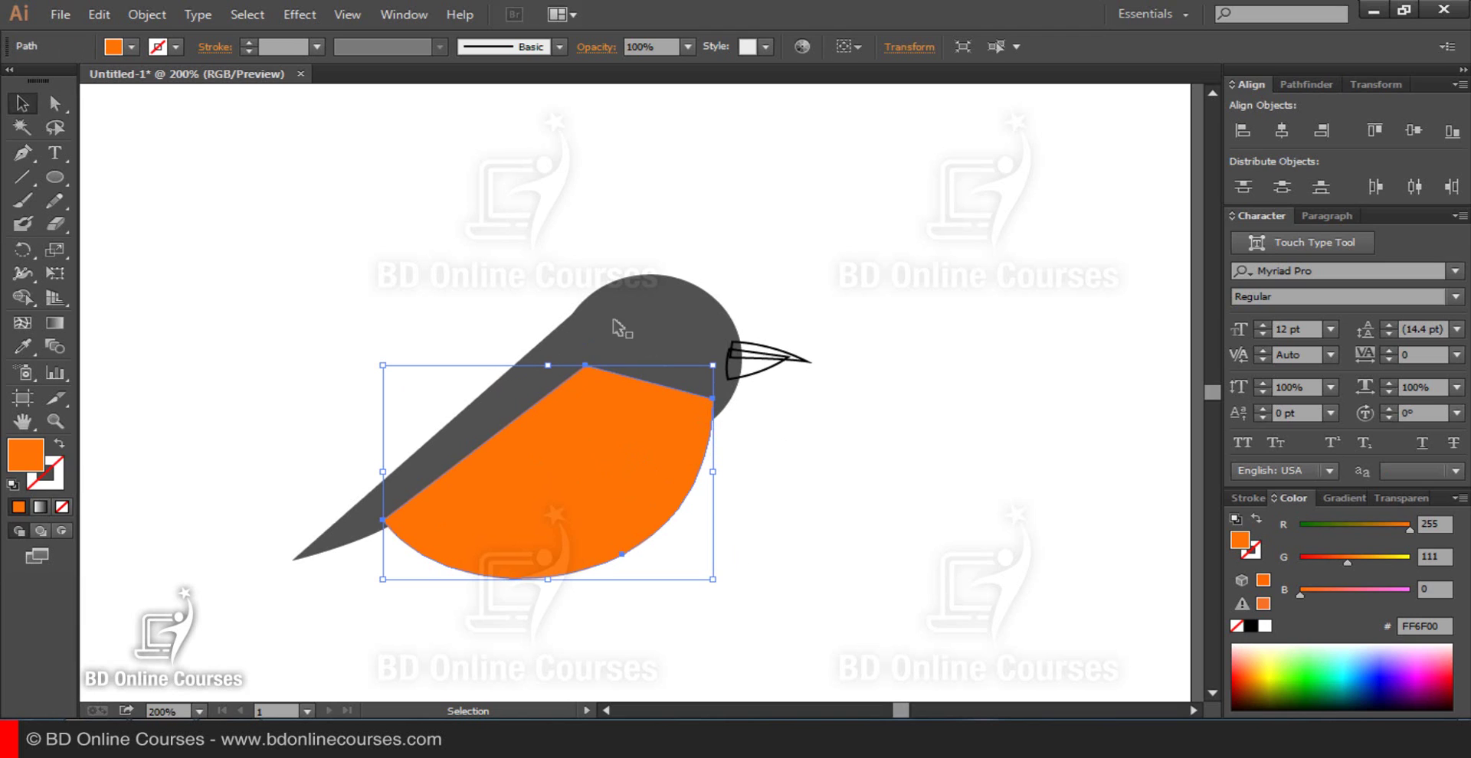
click(538, 372)
key(ctrl+shift+a)
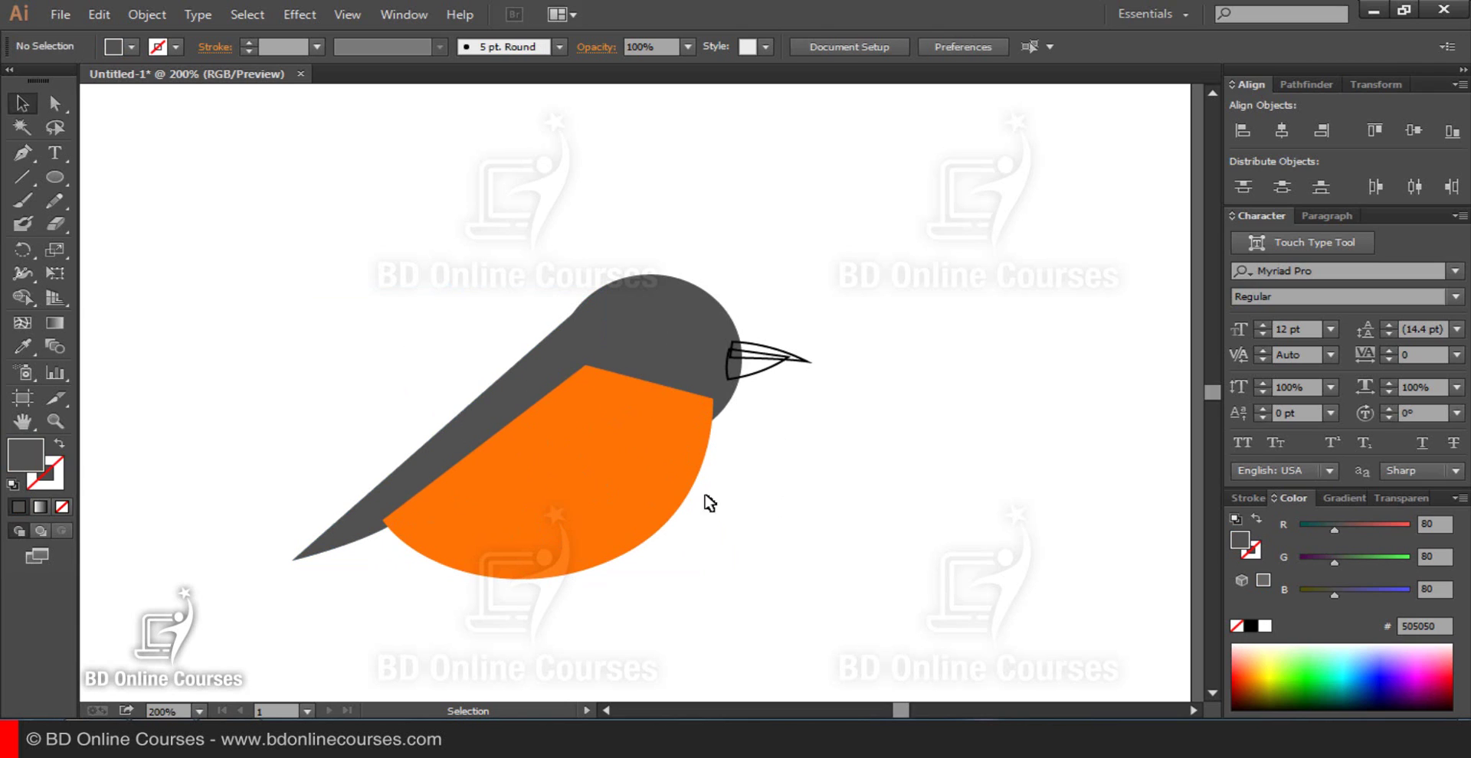
Step: Send the orange belly shape to the back, behind the wing and head, and deselect it
click(631, 444)
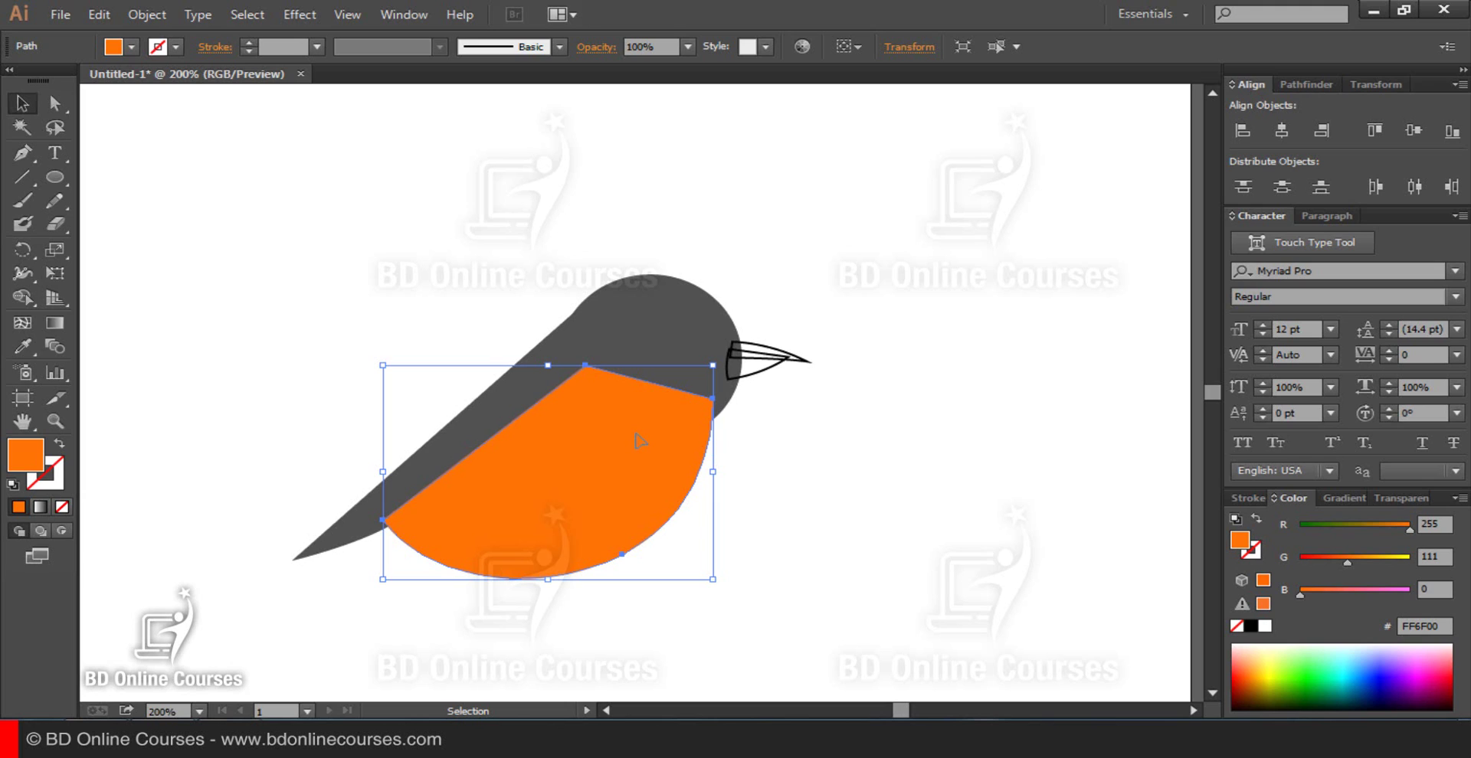
right_click(618, 413)
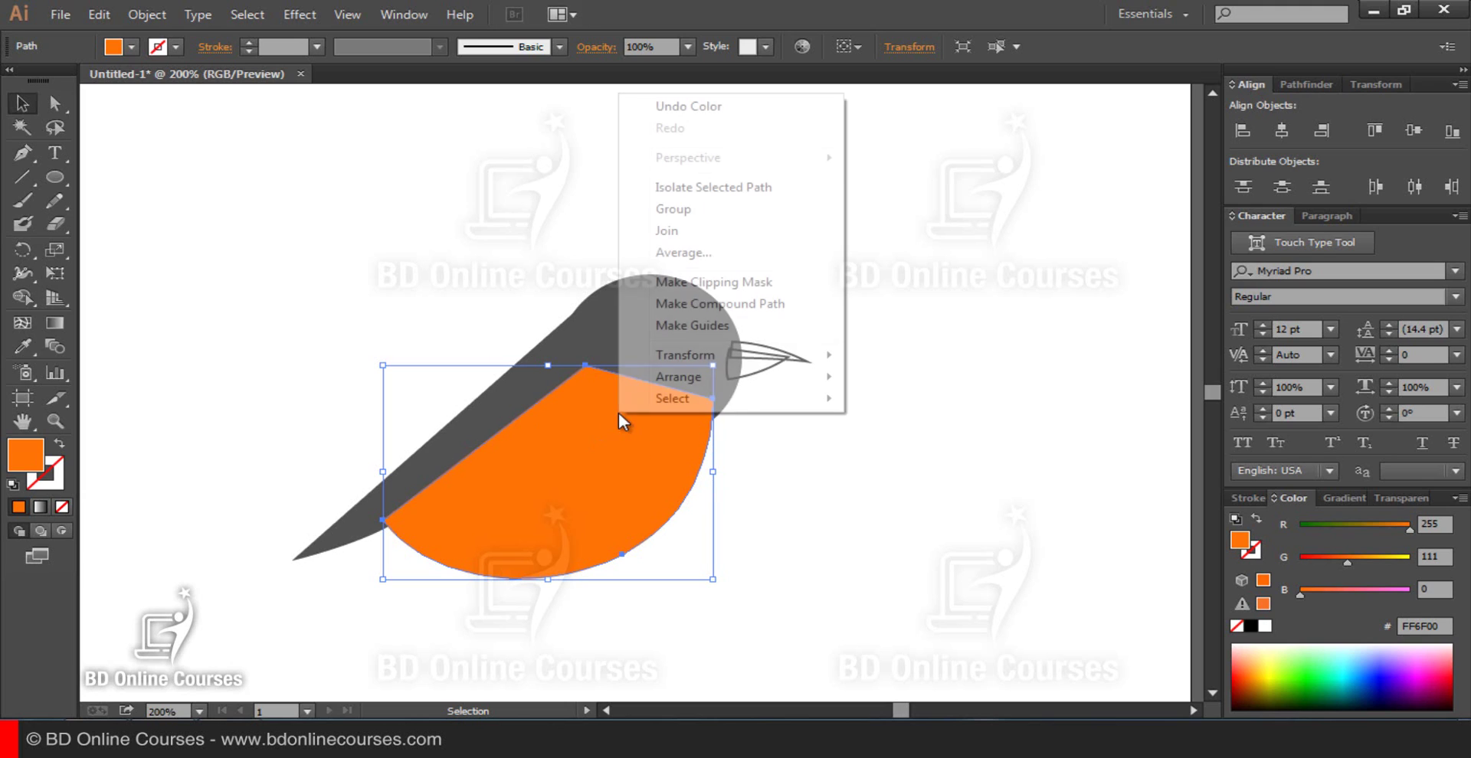
mouse_move(742, 383)
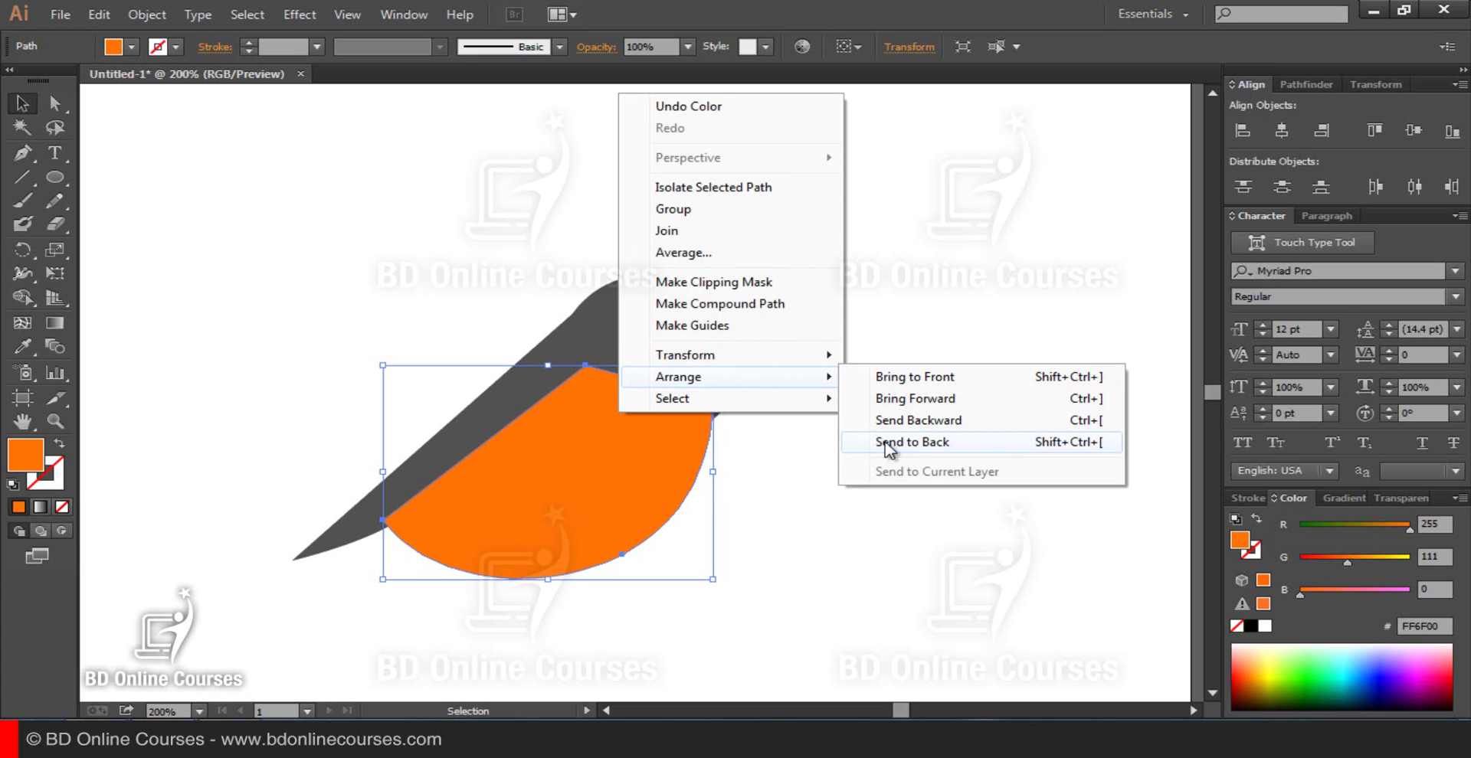
click(921, 444)
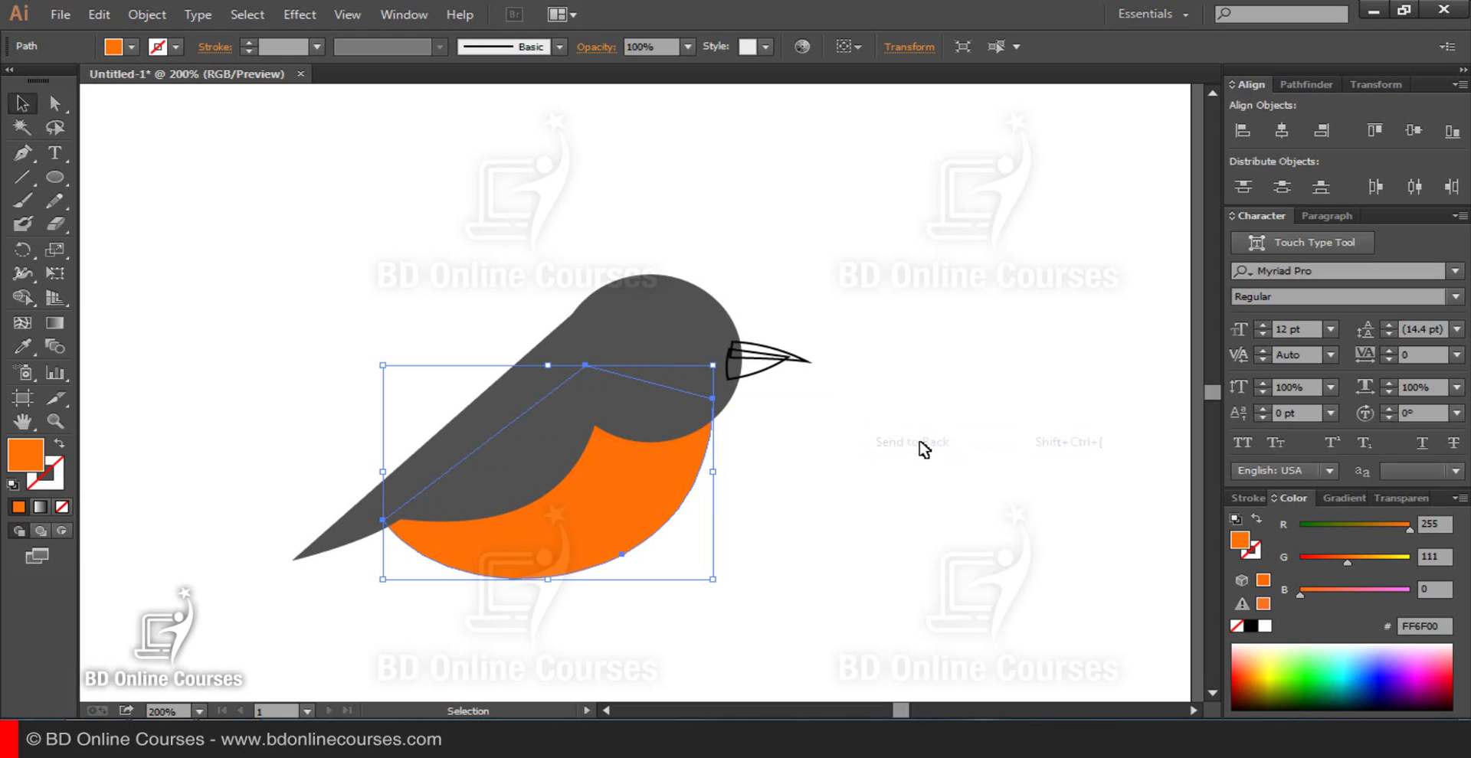
click(820, 470)
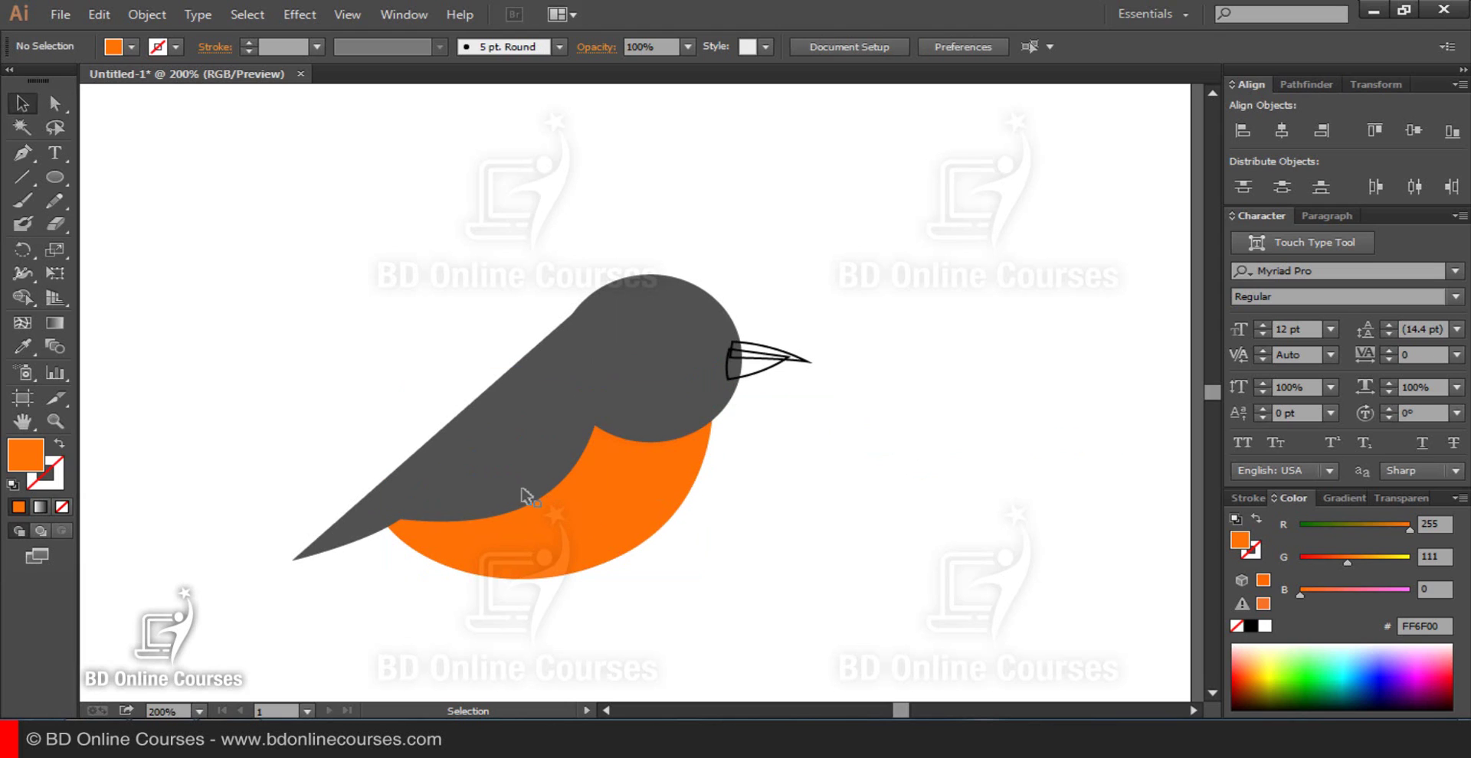
Step: Copy the head's dark grey fill onto the lower beak with the Eyedropper
click(757, 377)
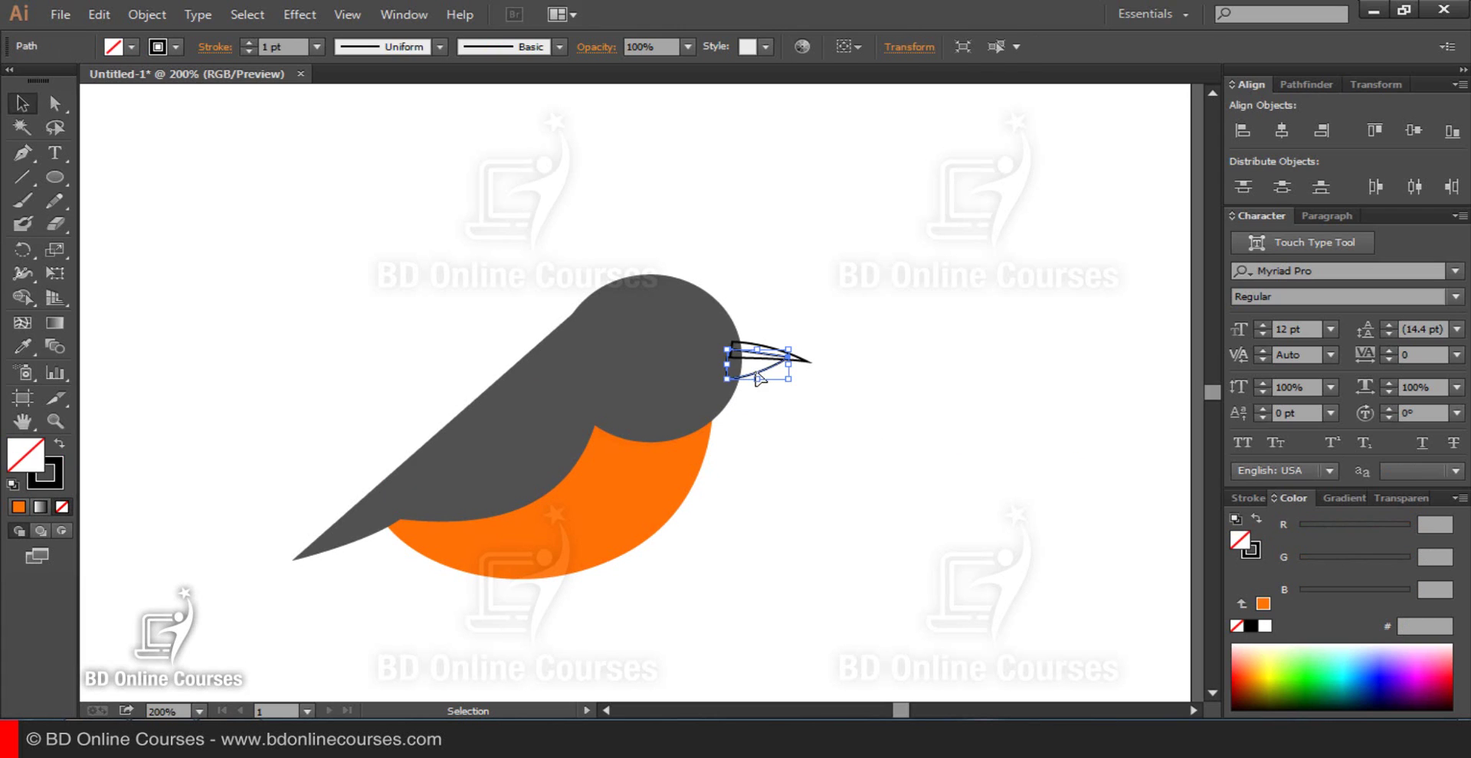
click(22, 346)
click(668, 338)
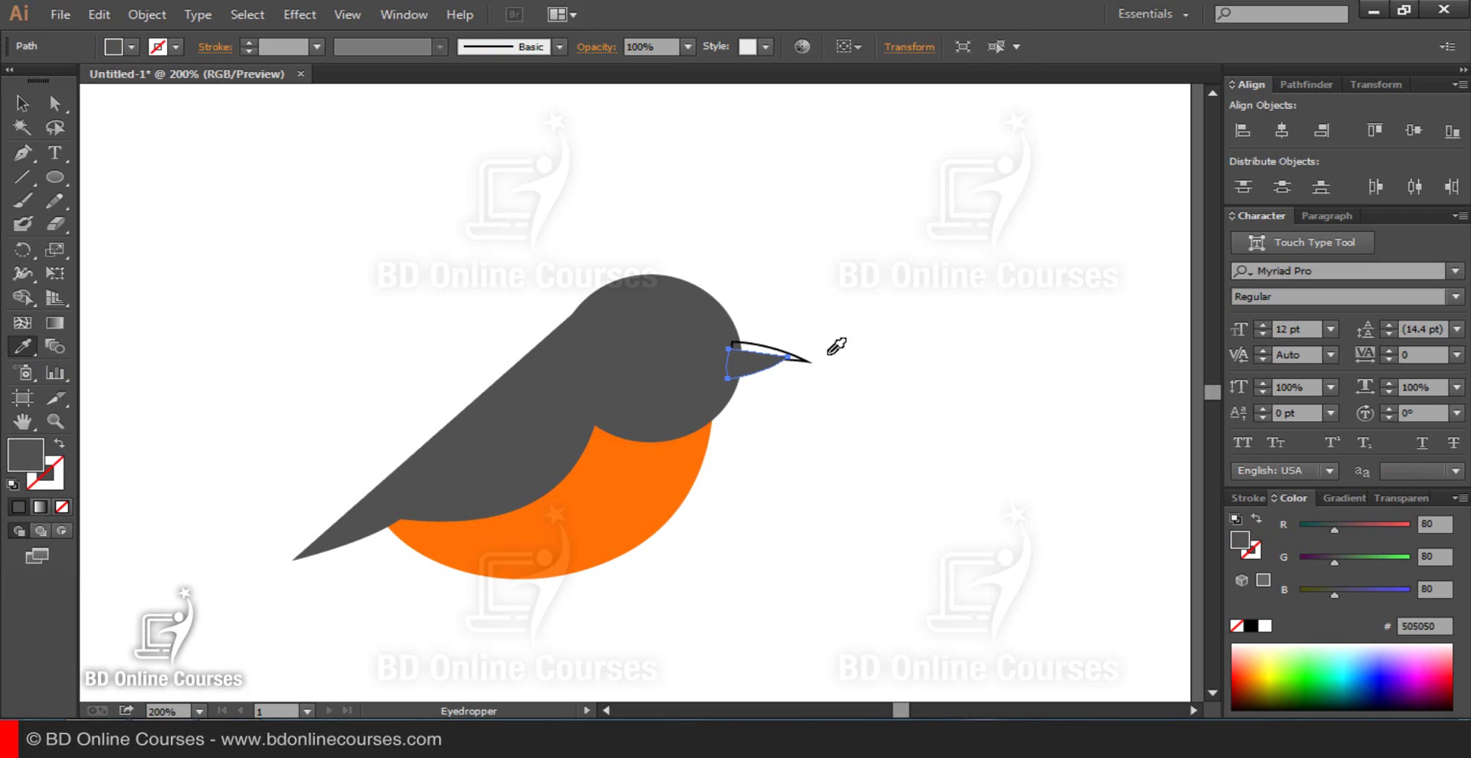
Step: Copy the head's dark grey fill onto the outlined upper beak with the Eyedropper and deselect it
click(54, 103)
click(27, 107)
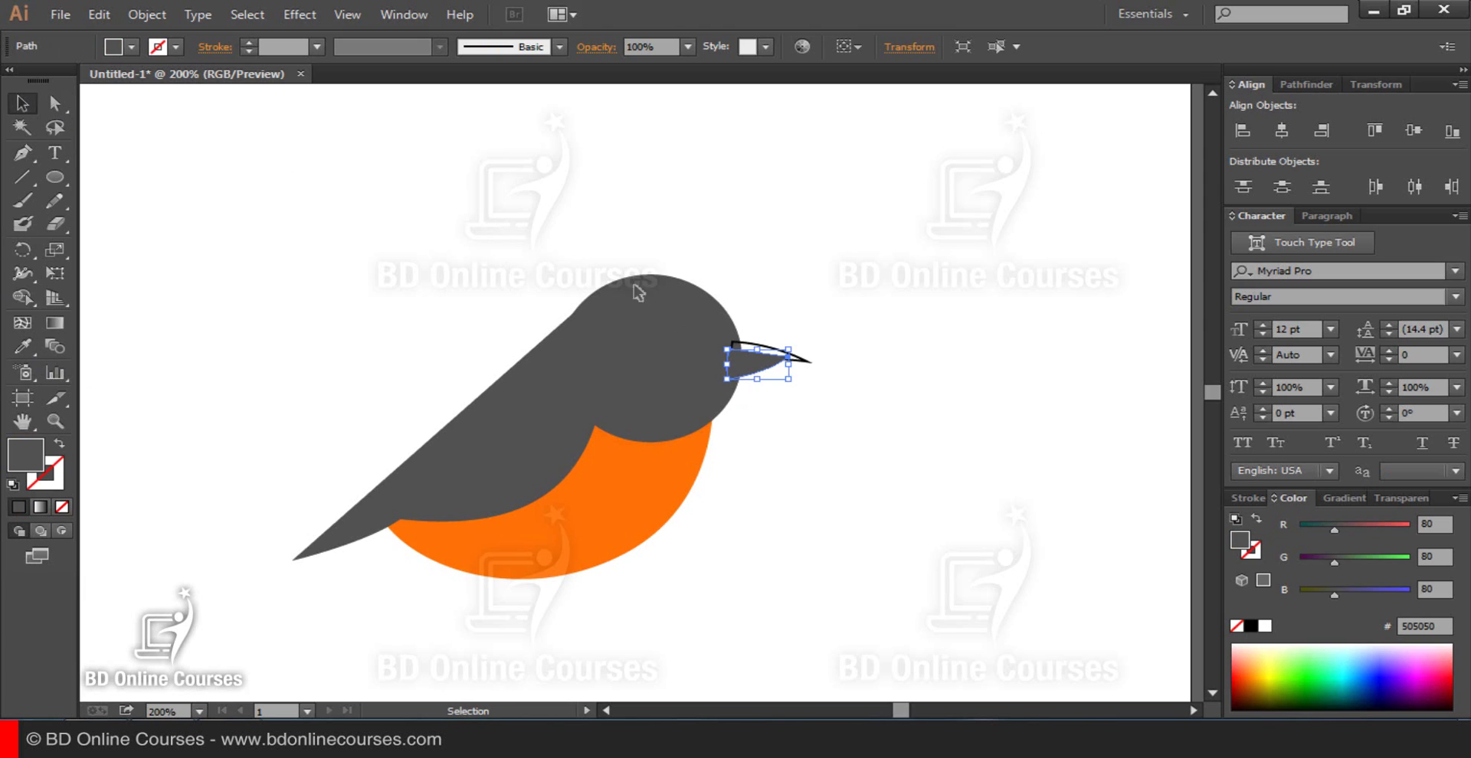
click(806, 360)
click(23, 346)
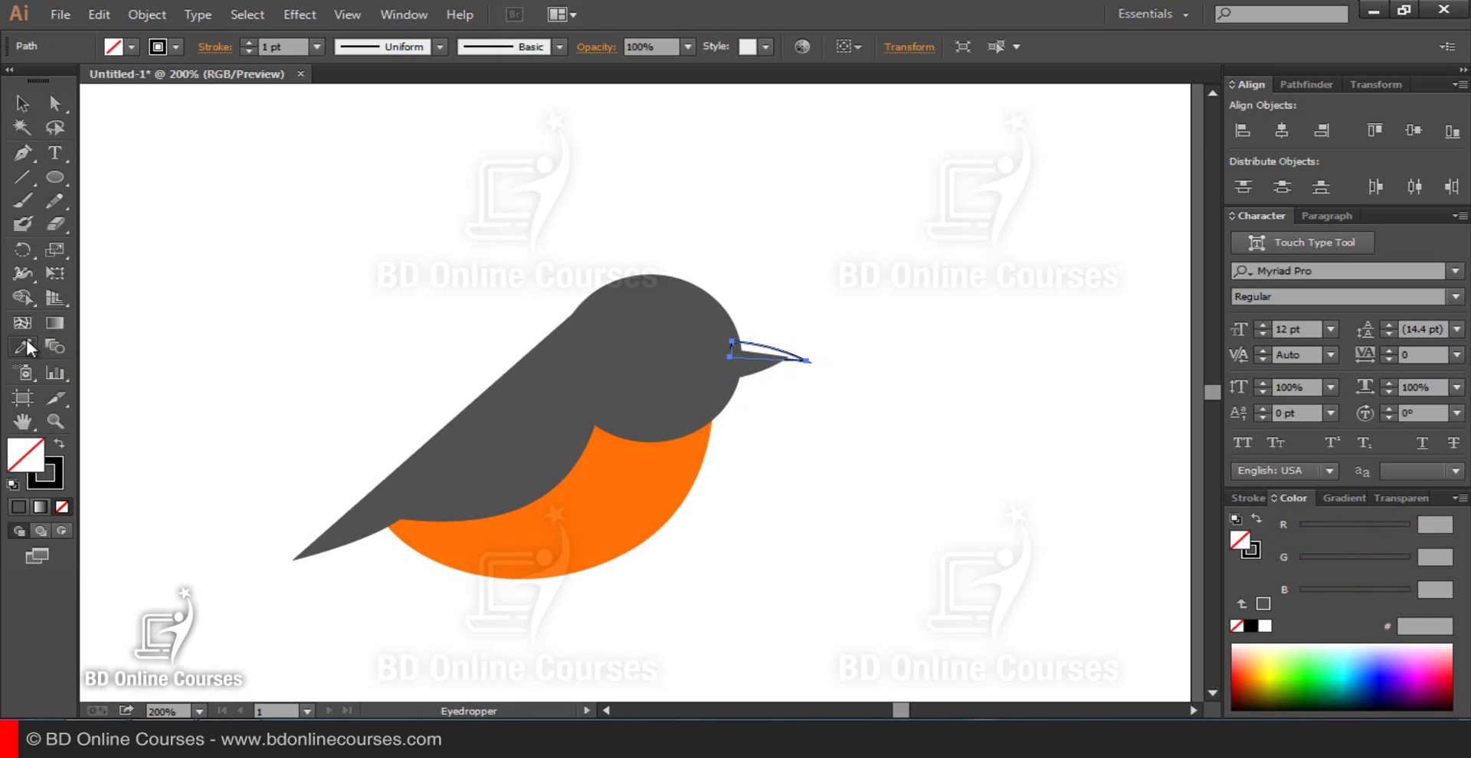
click(614, 315)
click(21, 103)
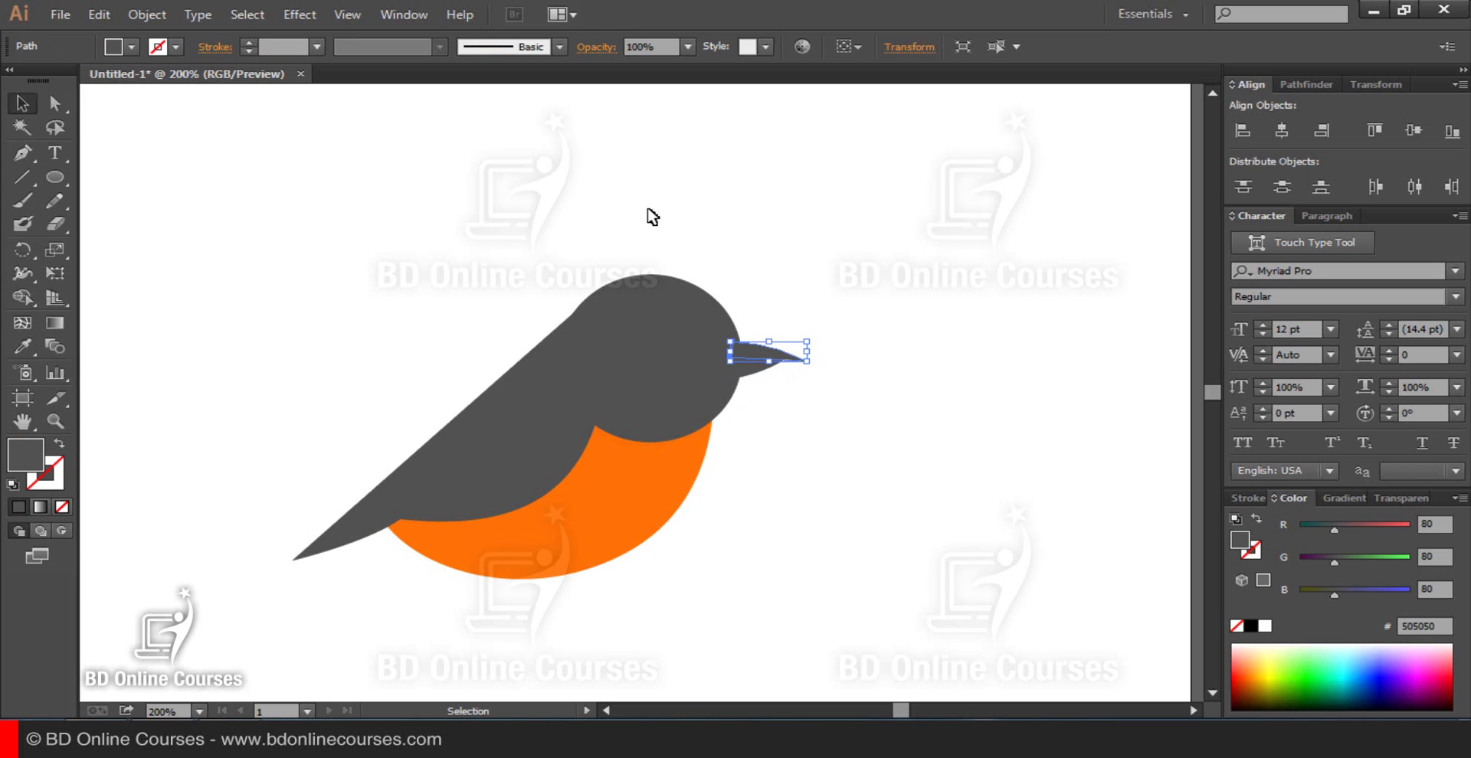
click(691, 218)
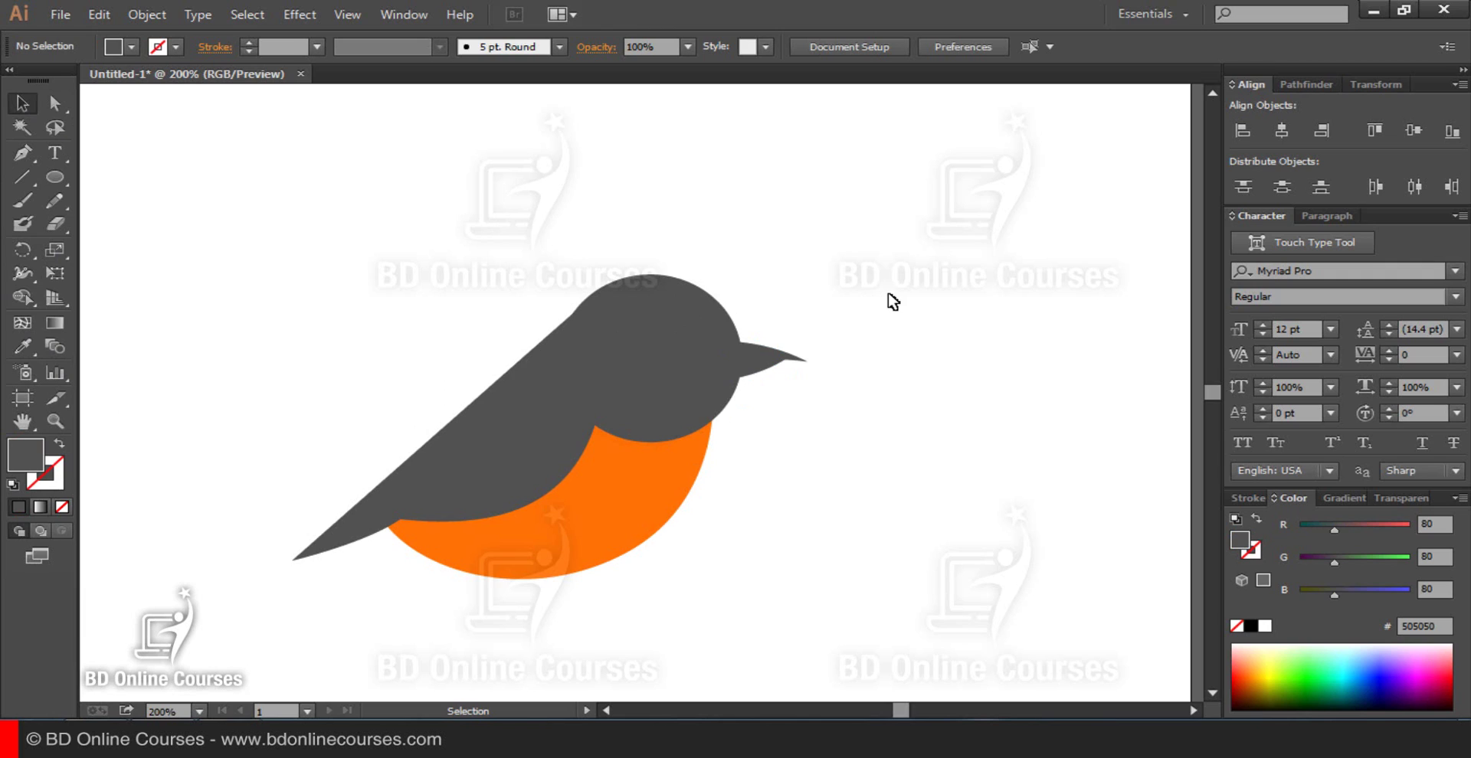
Step: Recolour the lower beak's fill to red-orange RGB 255, 89, 0 and deselect it
click(752, 374)
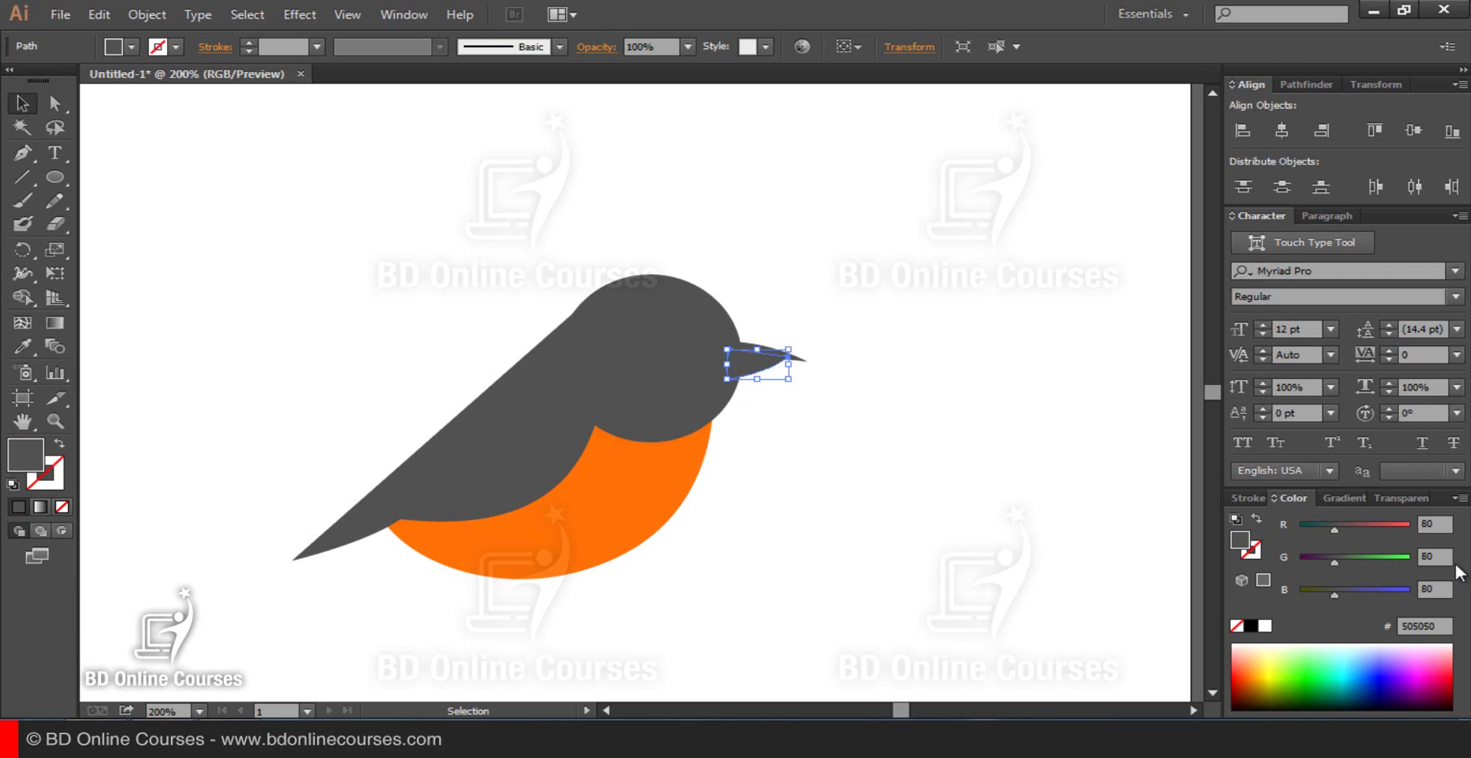
drag(1339, 583, 1239, 590)
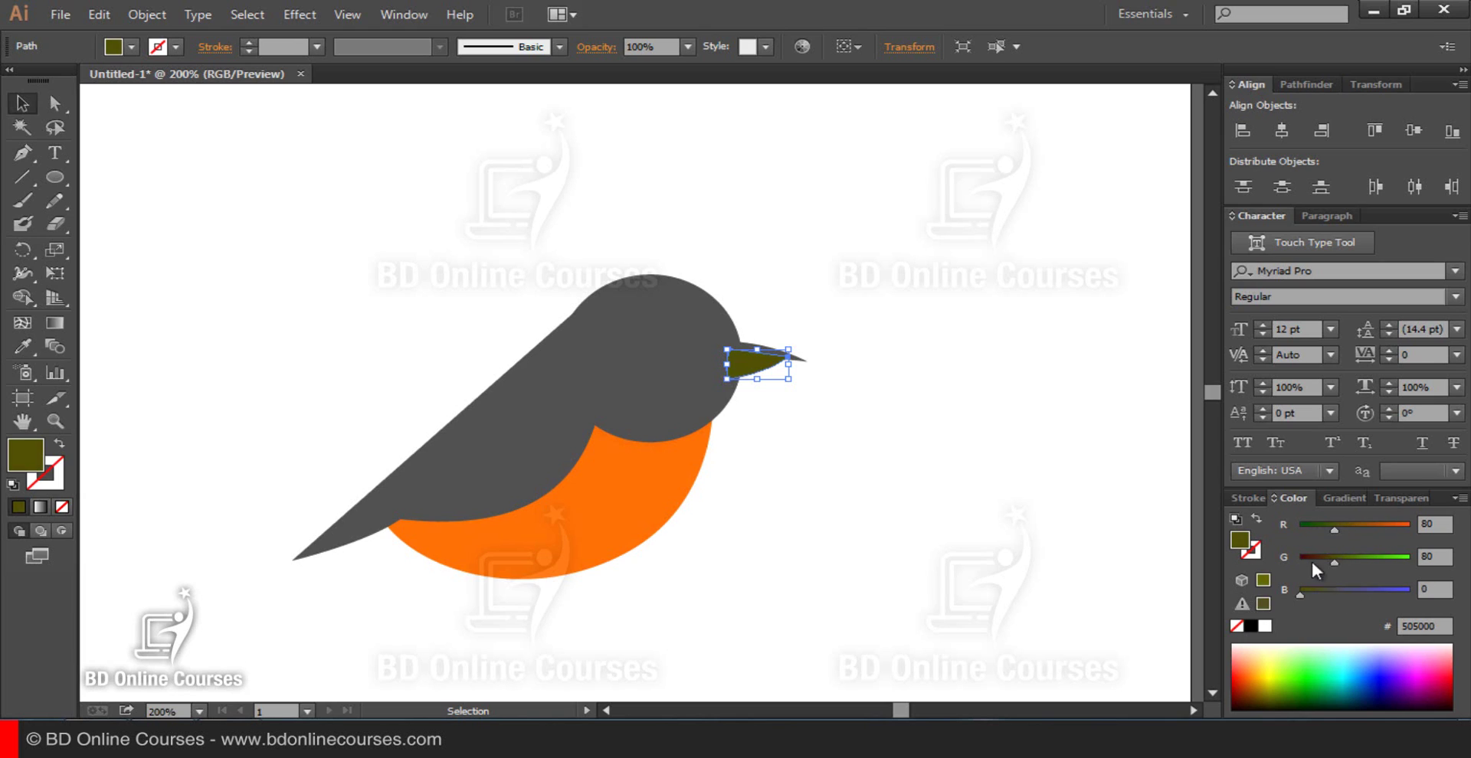
mouse_move(1312, 559)
mouse_down()
mouse_move(1298, 557)
mouse_move(1414, 518)
mouse_move(1304, 554)
mouse_move(1339, 558)
mouse_up()
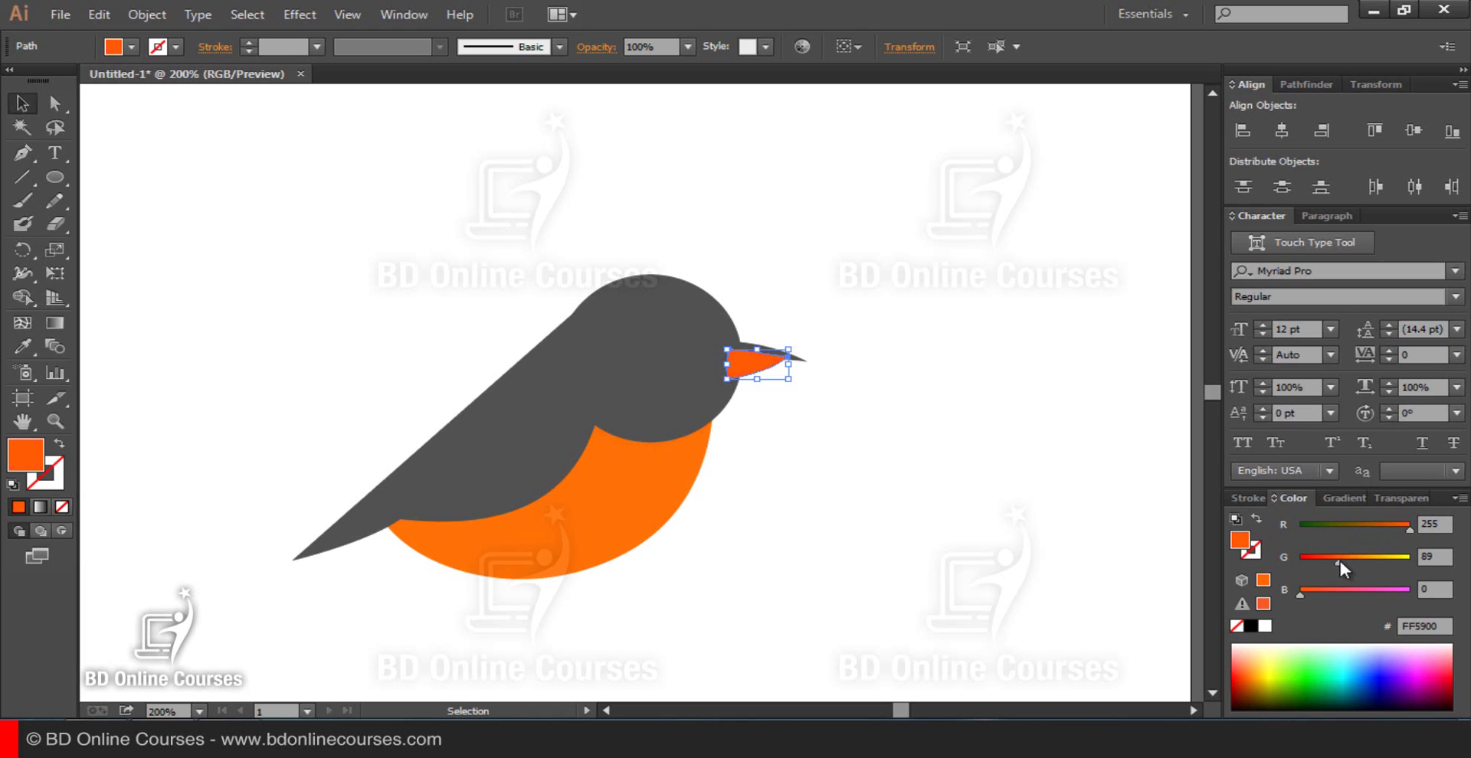
click(943, 400)
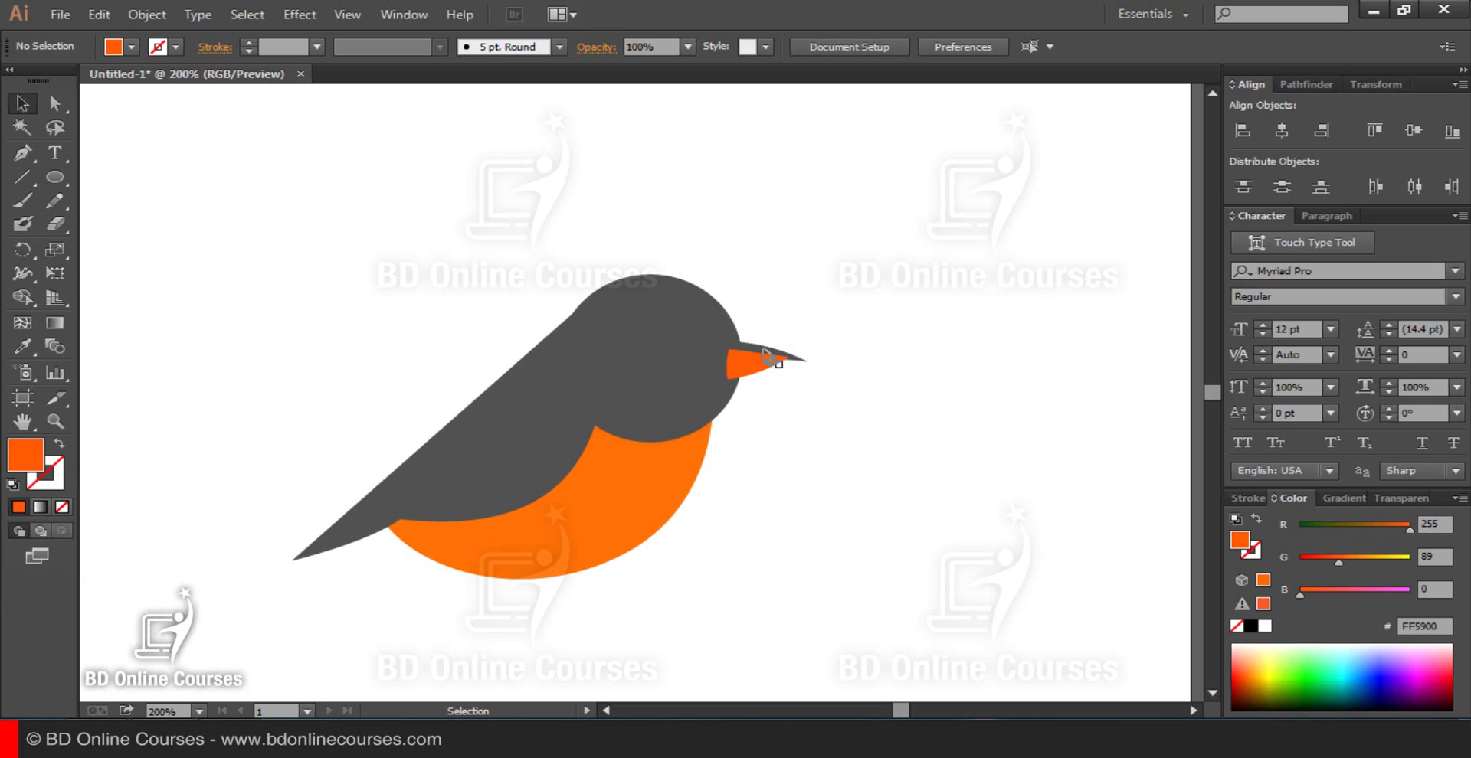
Step: Recolour the upper beak's fill to light orange RGB 255, 146, 0 and deselect it
click(765, 355)
drag(1354, 583, 1214, 592)
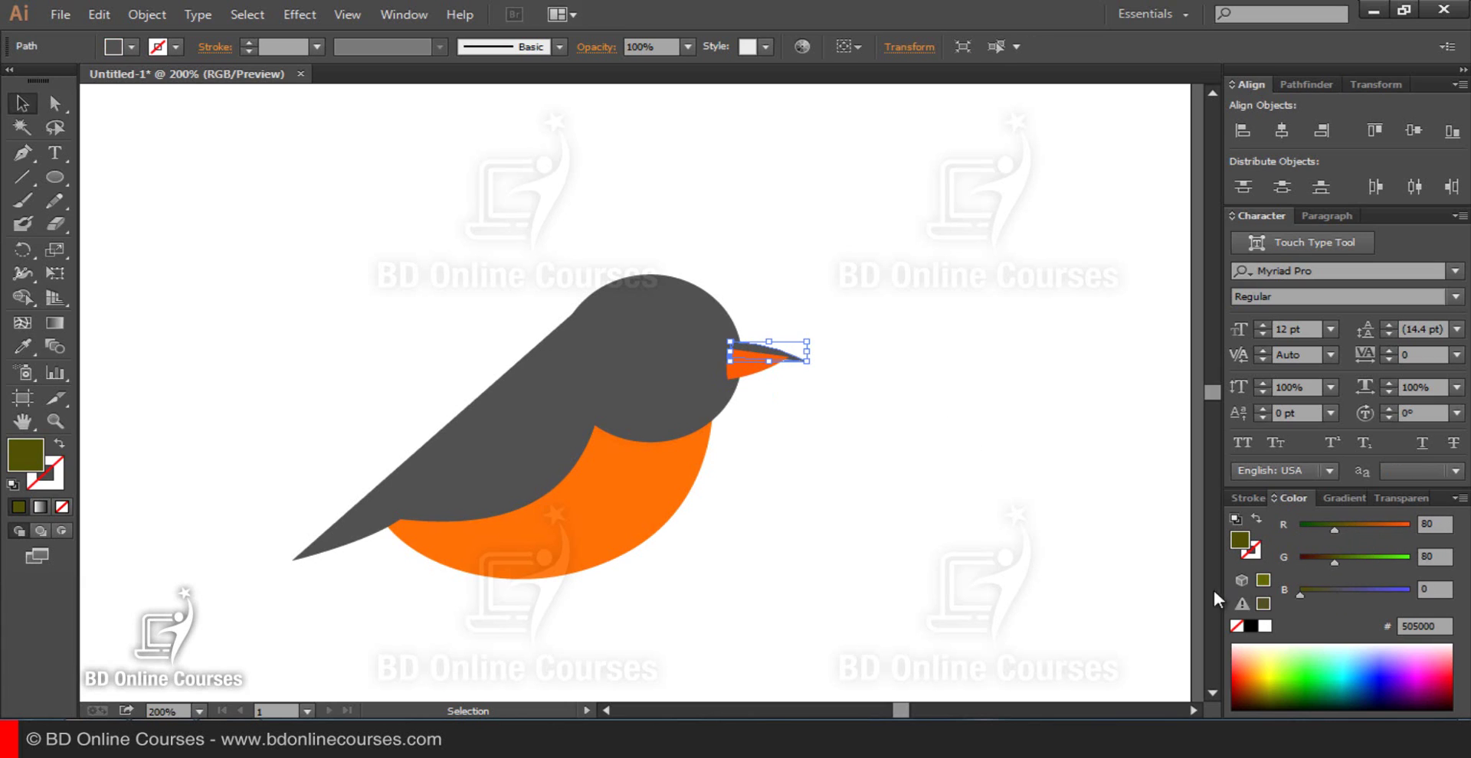
drag(1324, 559, 1404, 540)
click(1343, 558)
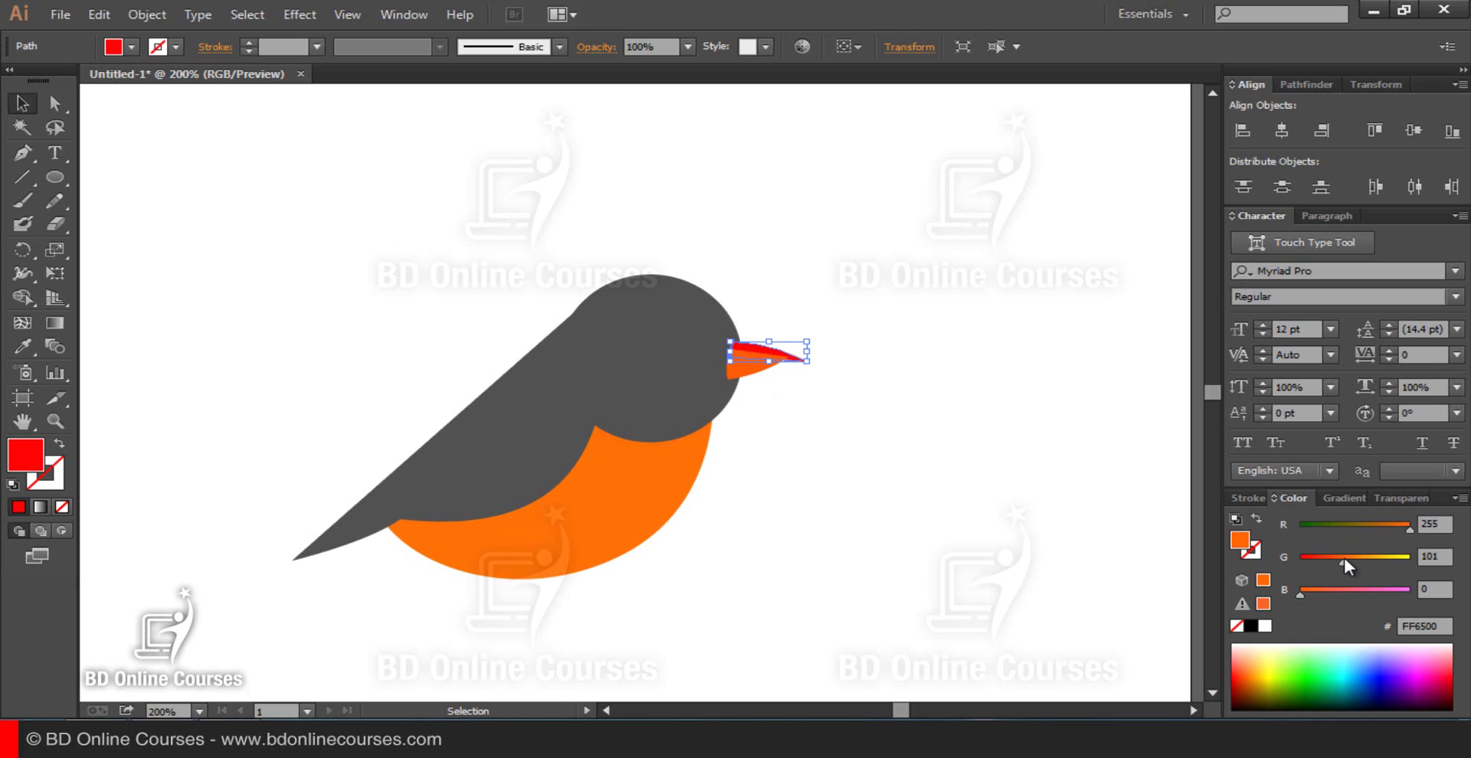
click(1363, 557)
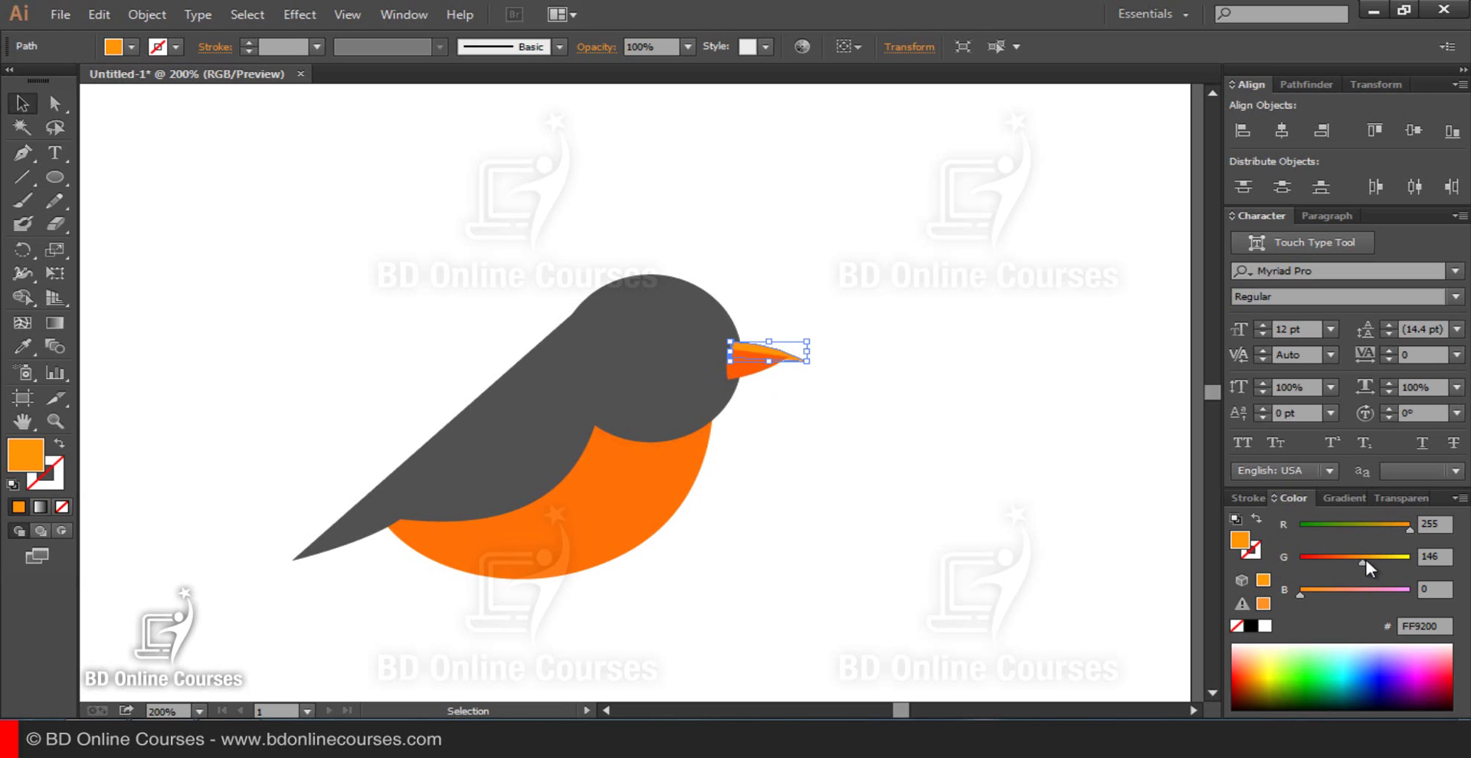
click(851, 310)
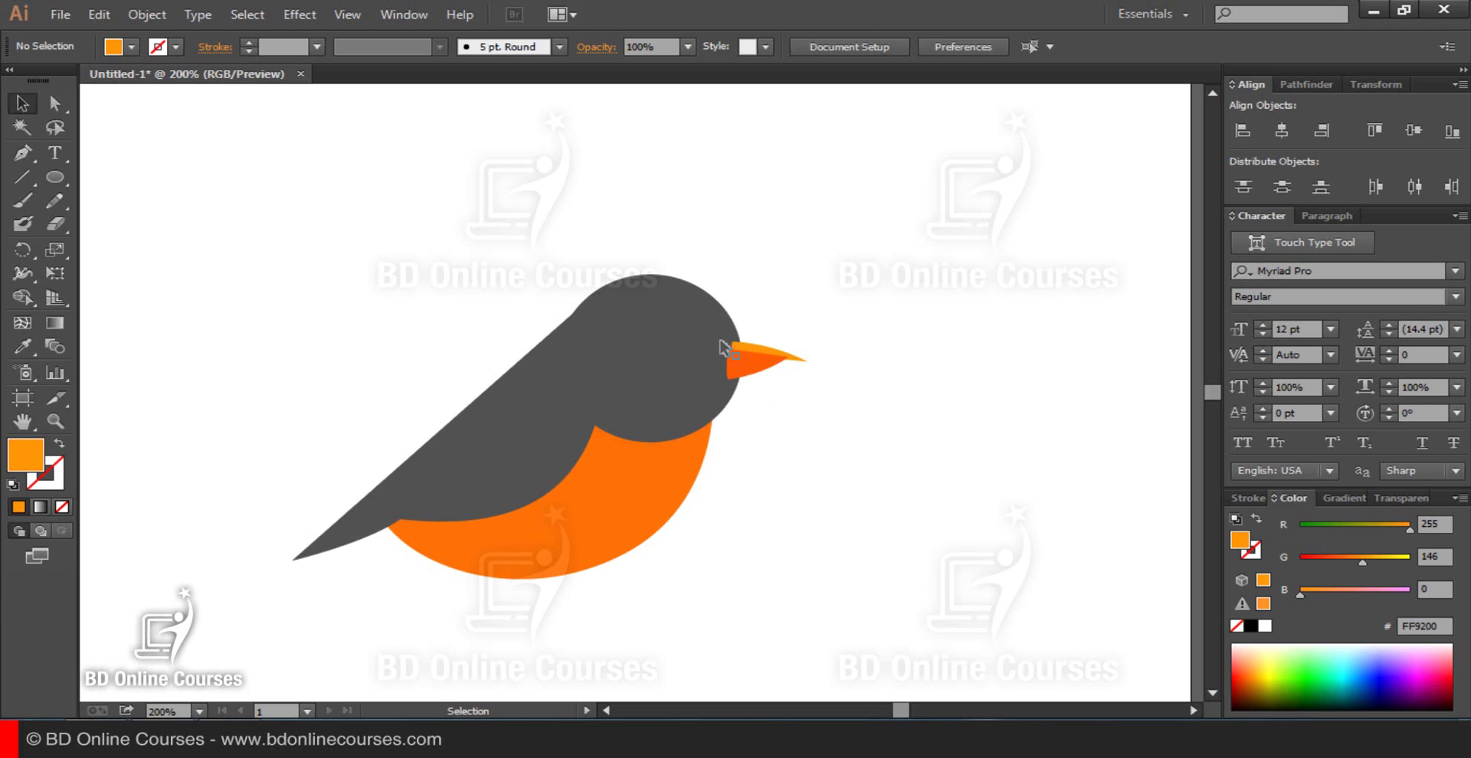
Step: Send the light orange upper beak to the back, behind the head, and deselect it
click(650, 313)
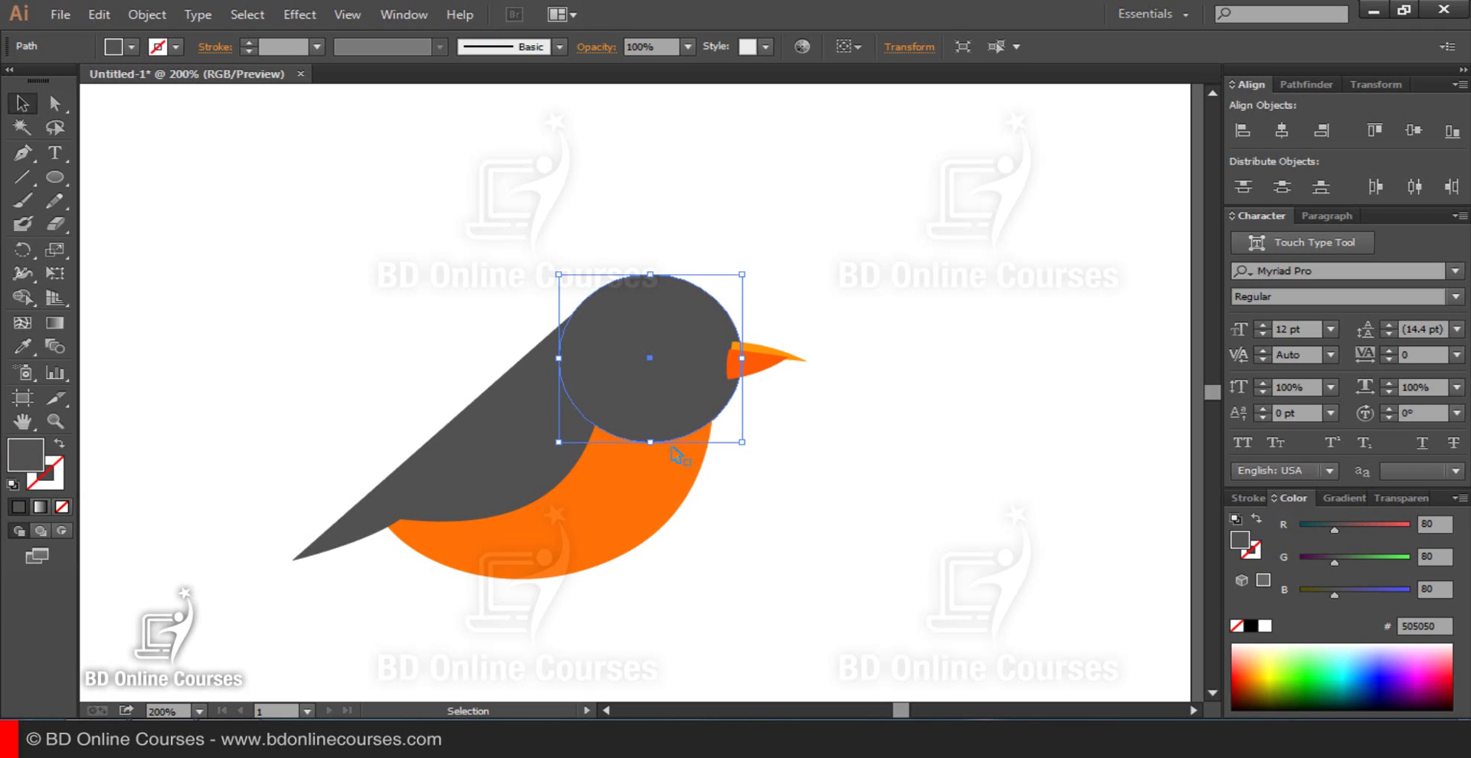
click(766, 248)
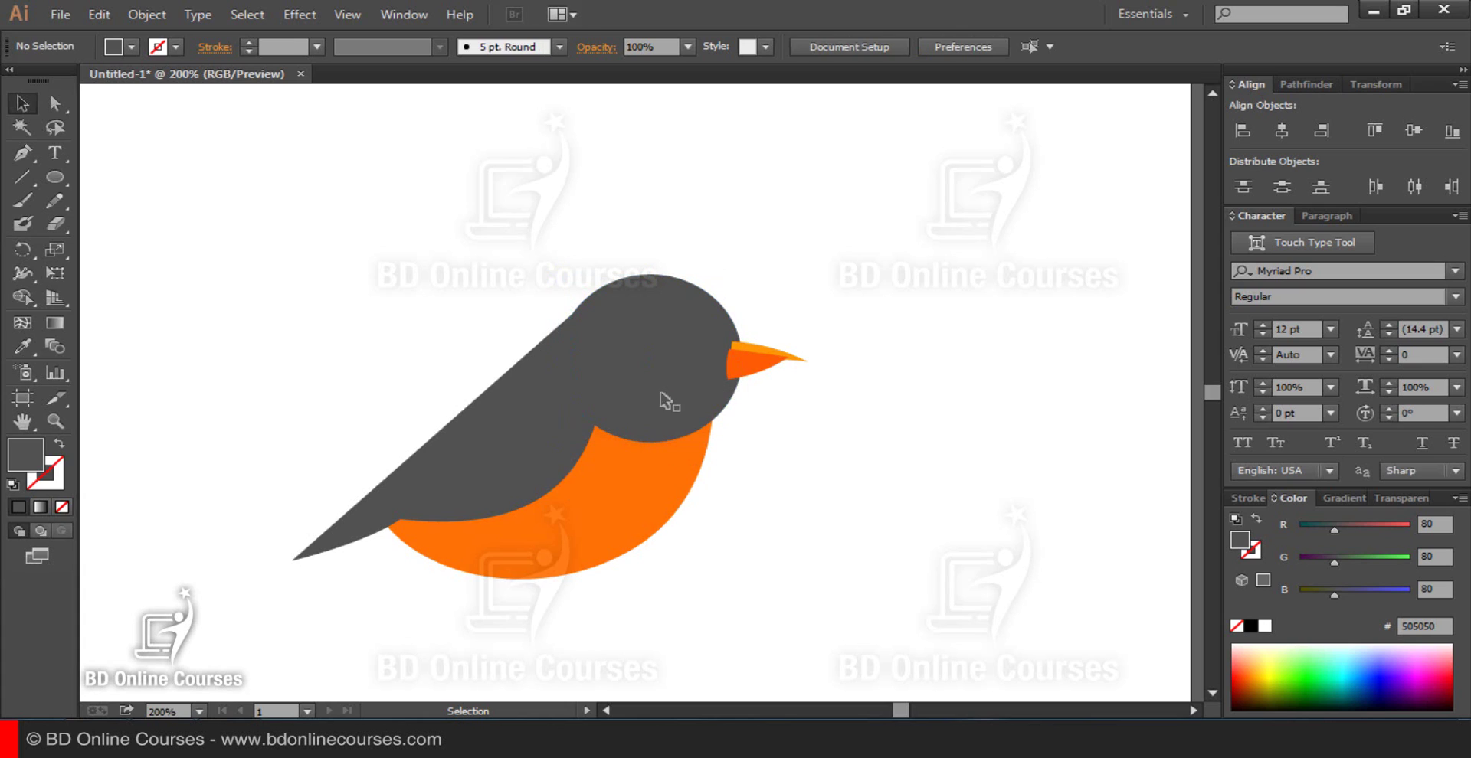
click(750, 351)
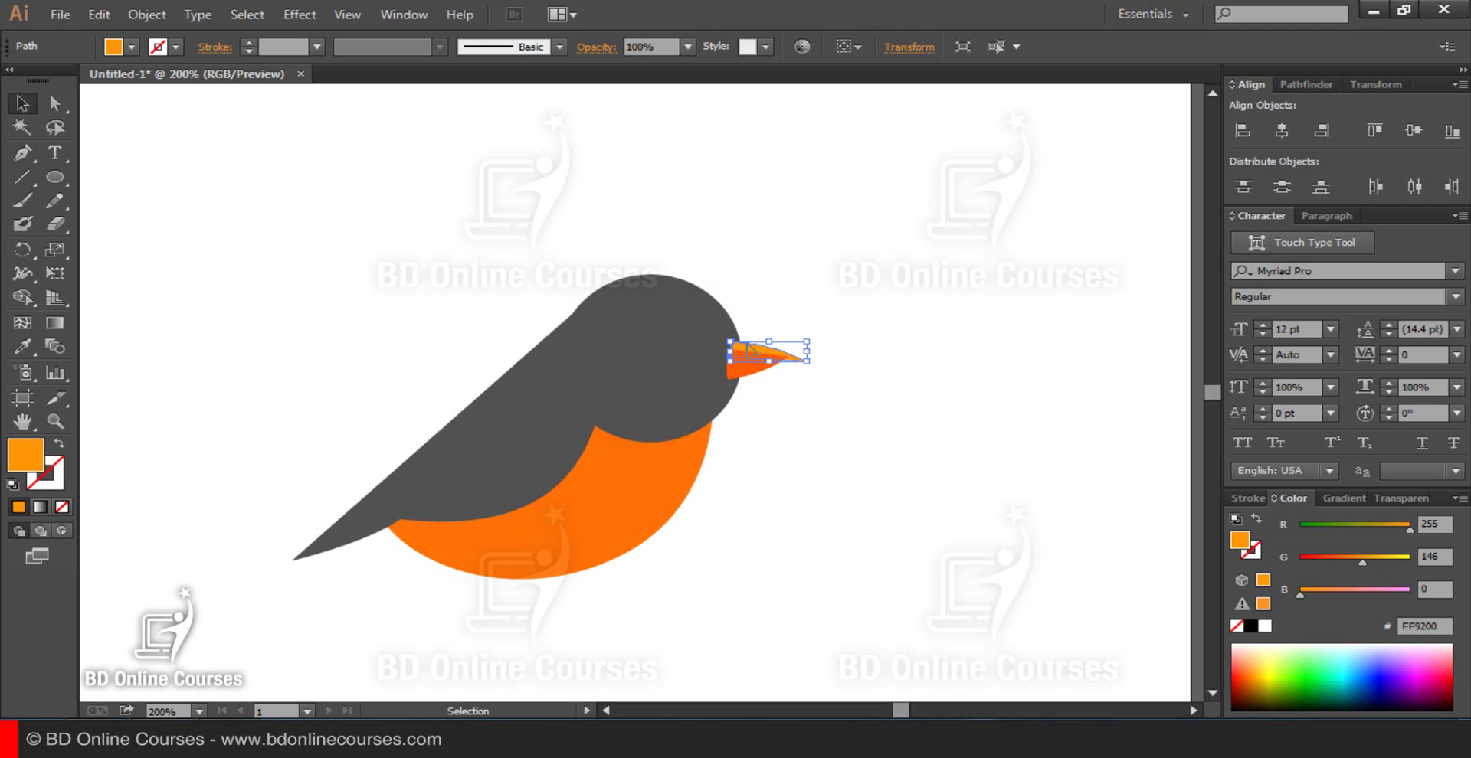
right_click(749, 351)
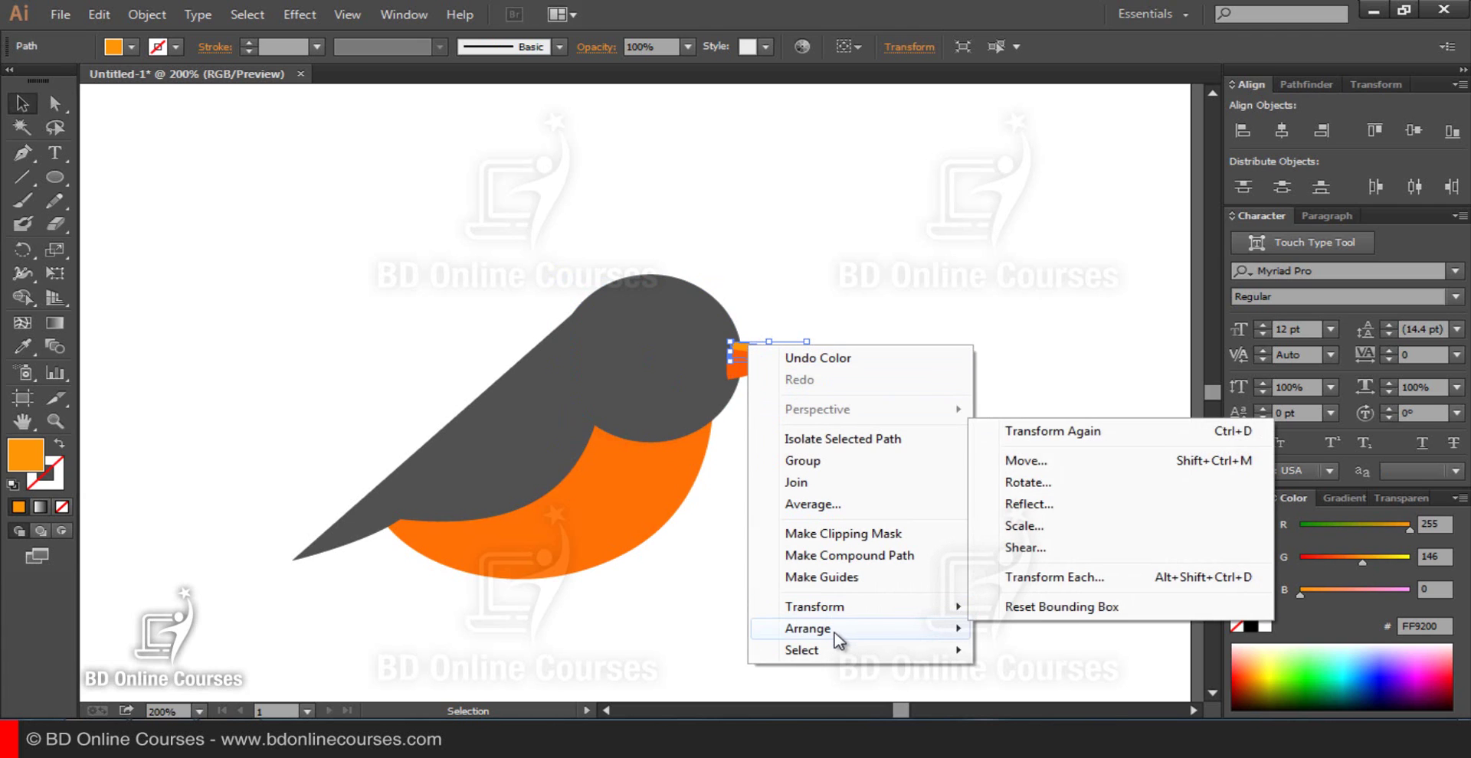
mouse_move(841, 642)
click(1067, 699)
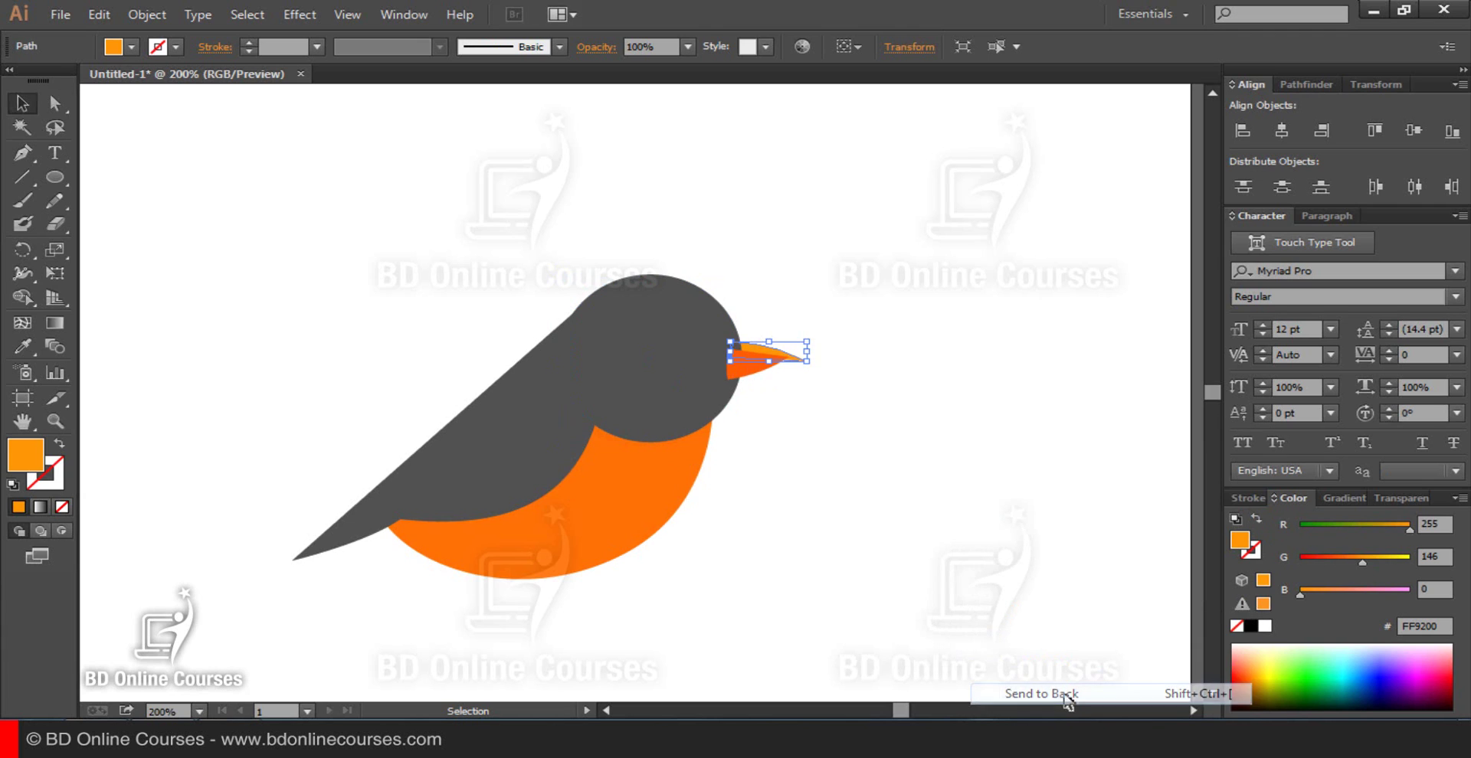
click(870, 343)
Step: Send the red-orange lower beak to the back, behind the head and upper beak, and deselect it
click(749, 366)
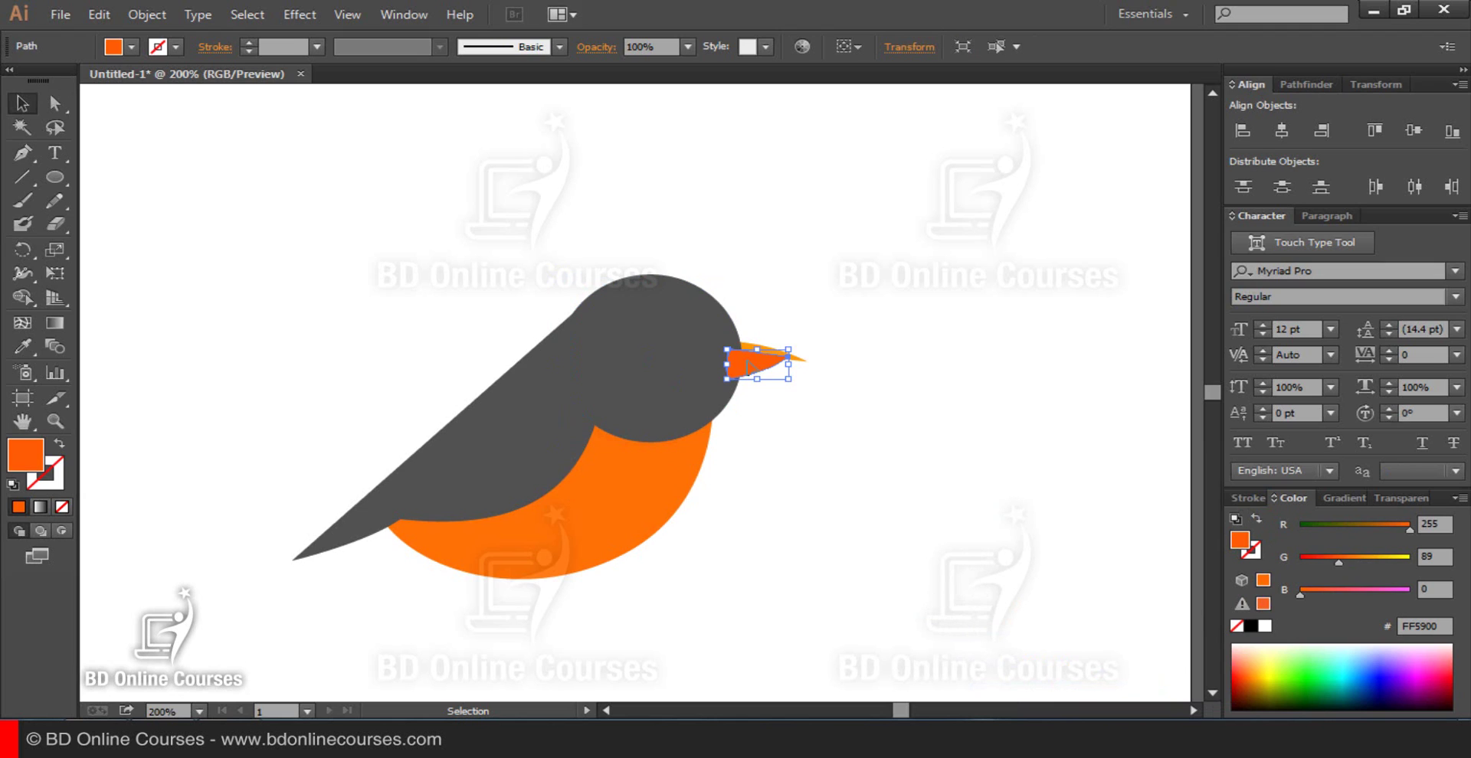
right_click(749, 367)
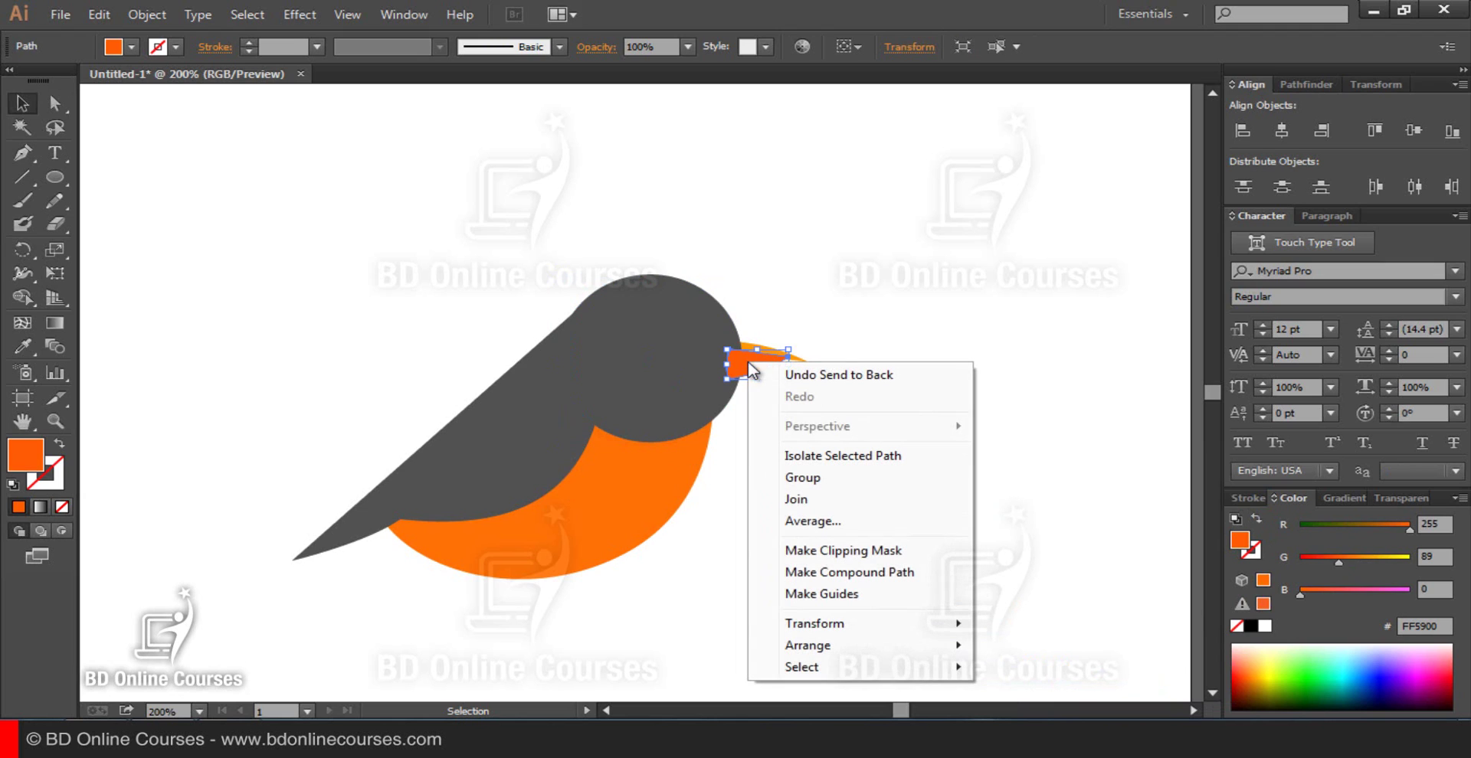
mouse_move(969, 653)
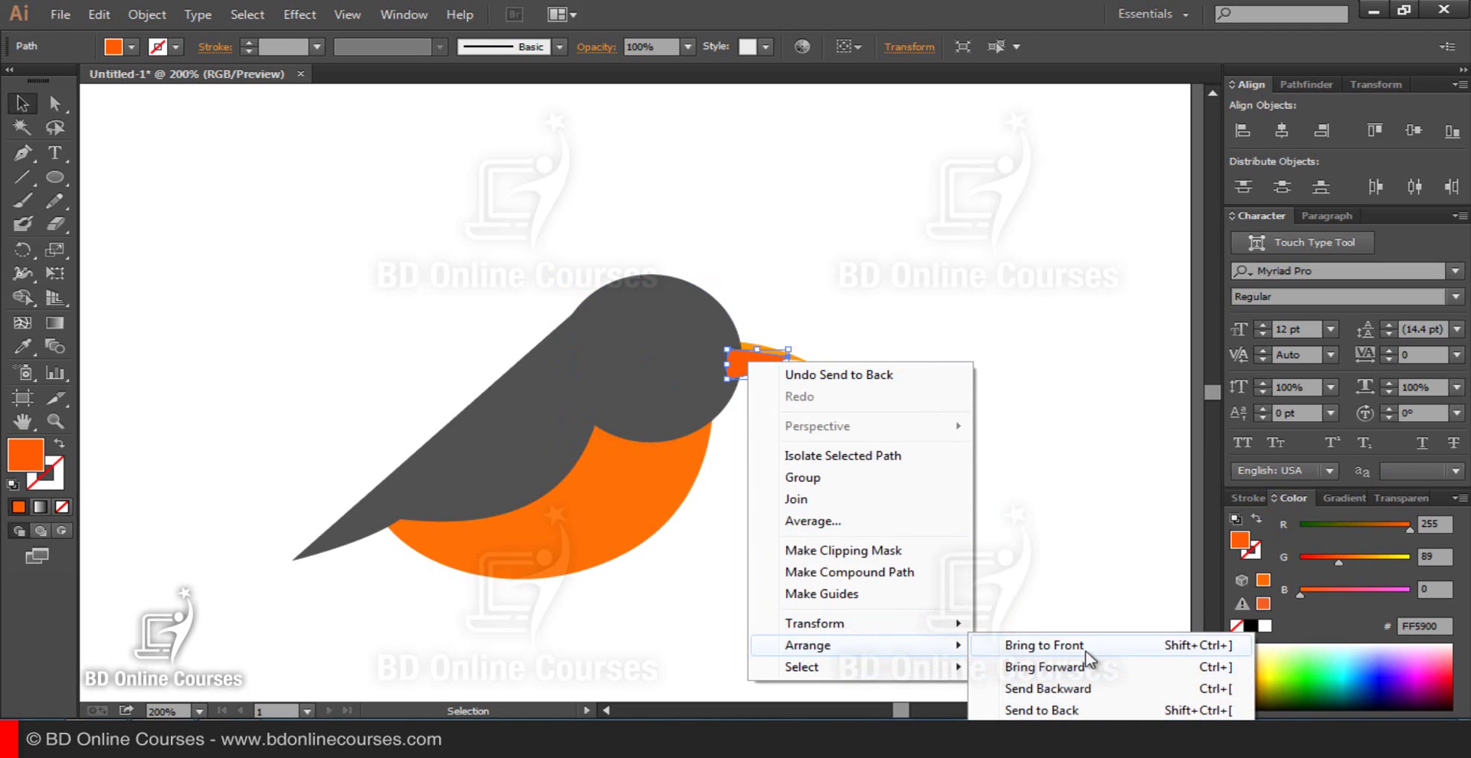
click(1042, 710)
click(842, 298)
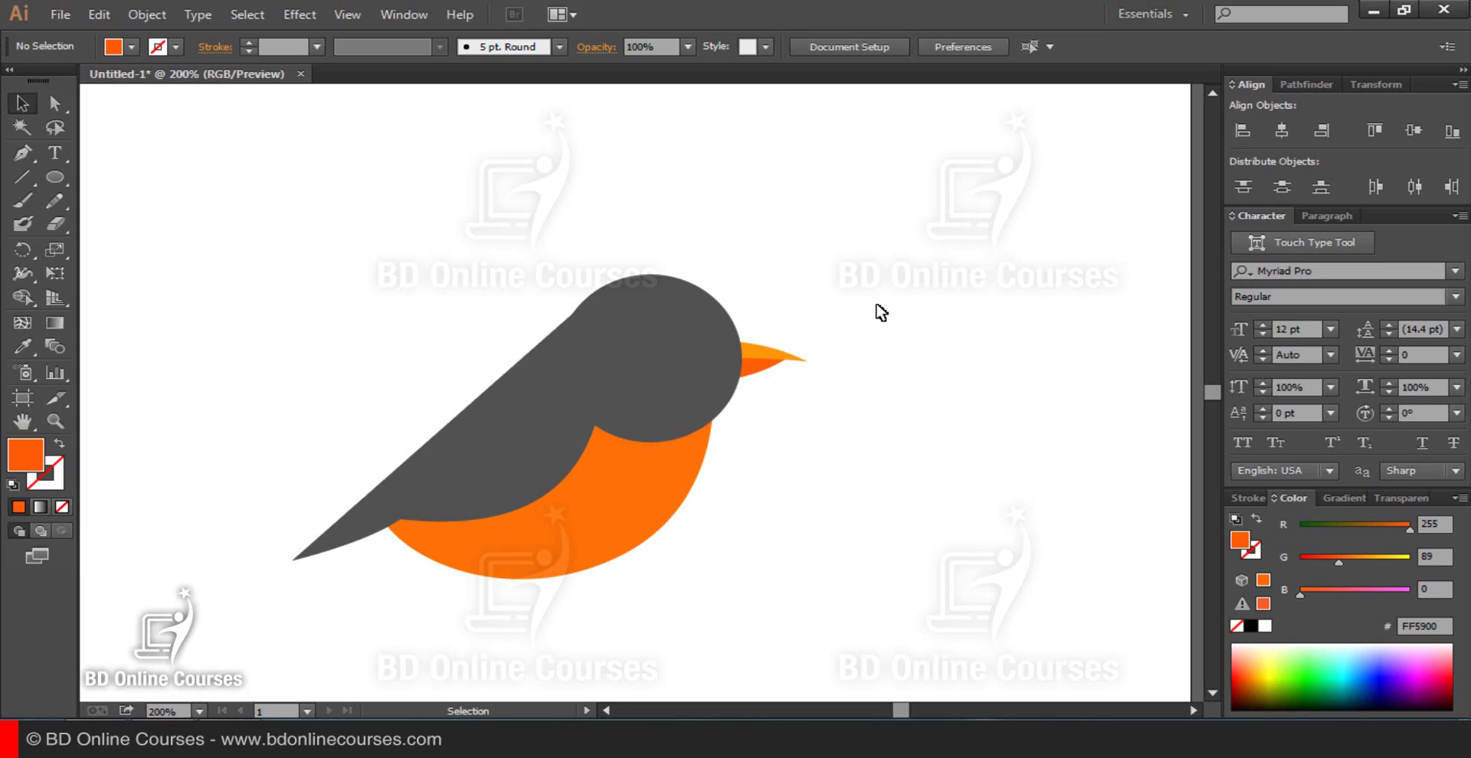
Step: Add the text "BIRD LOGO" below the bird and deselect it
key(ctrl+minus)
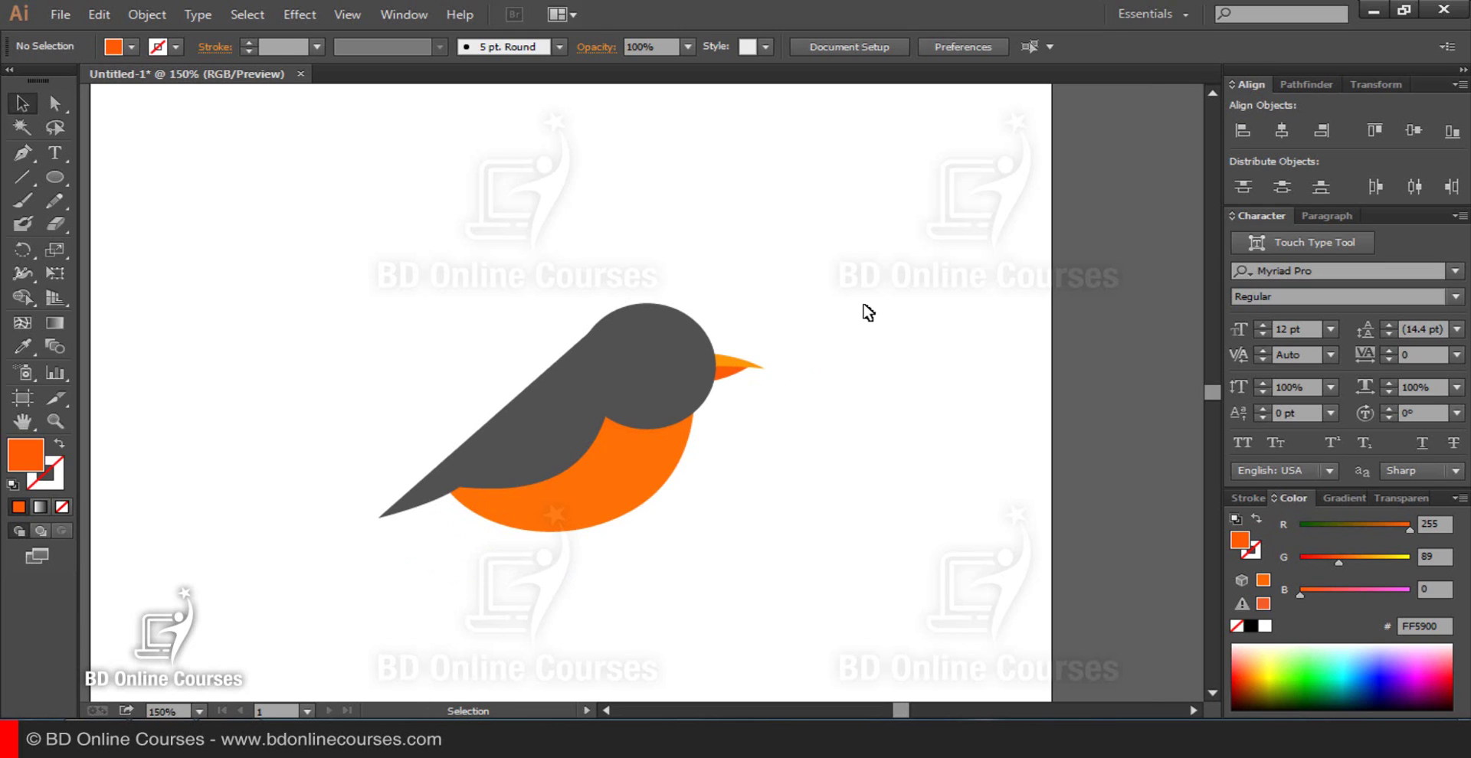
click(53, 152)
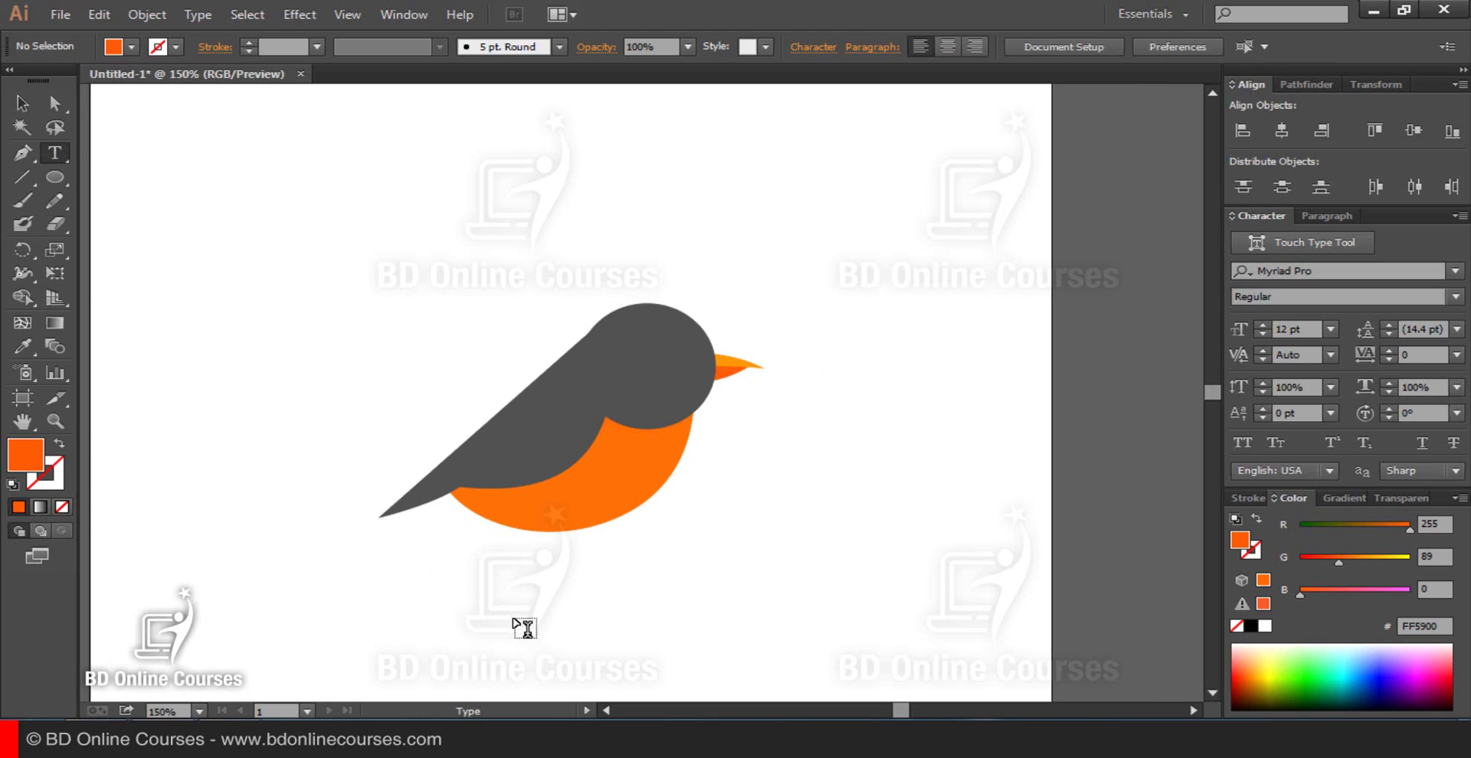
click(902, 654)
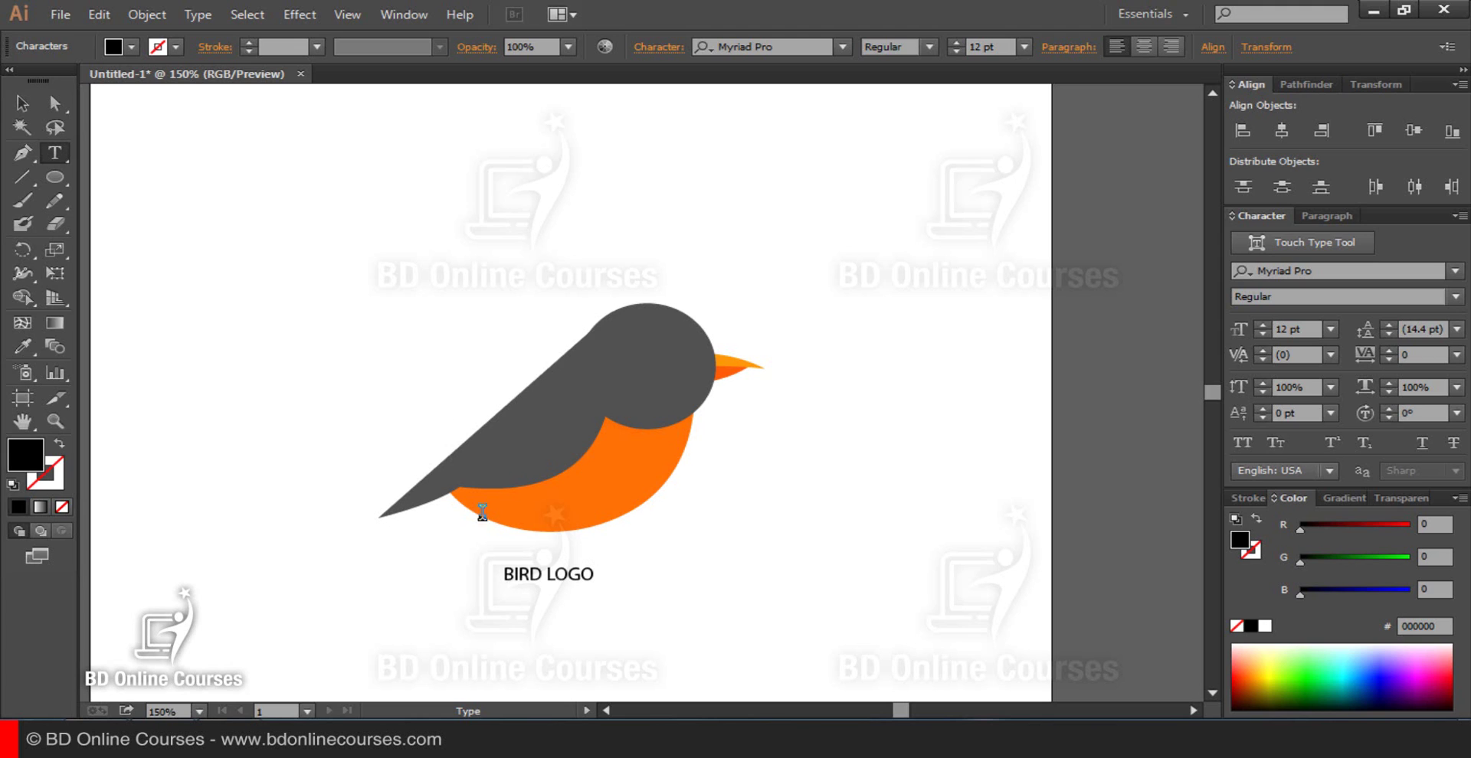
click(21, 103)
click(197, 141)
Step: Group the head, wing, belly and both beak shapes into one object and deselect it
drag(782, 261, 346, 529)
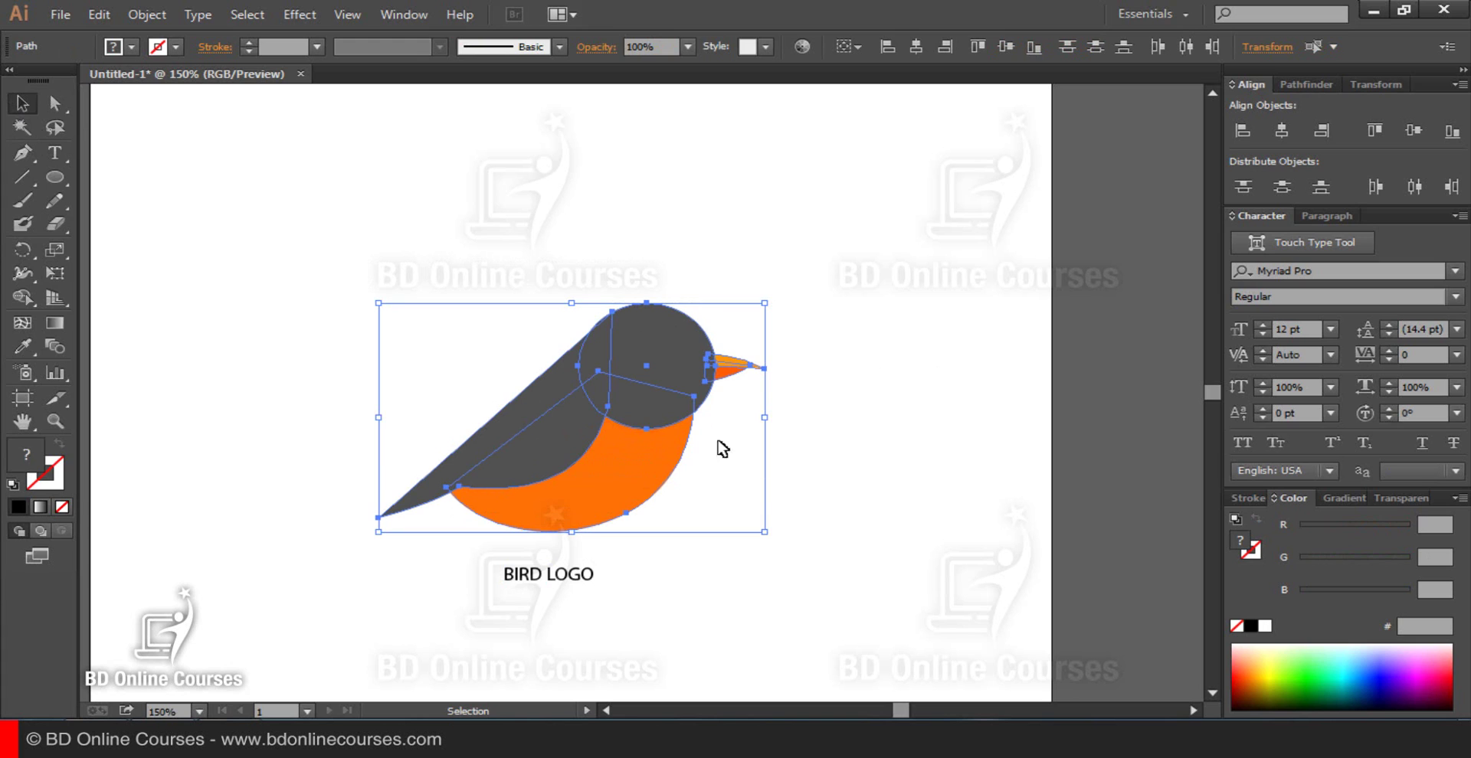
click(150, 16)
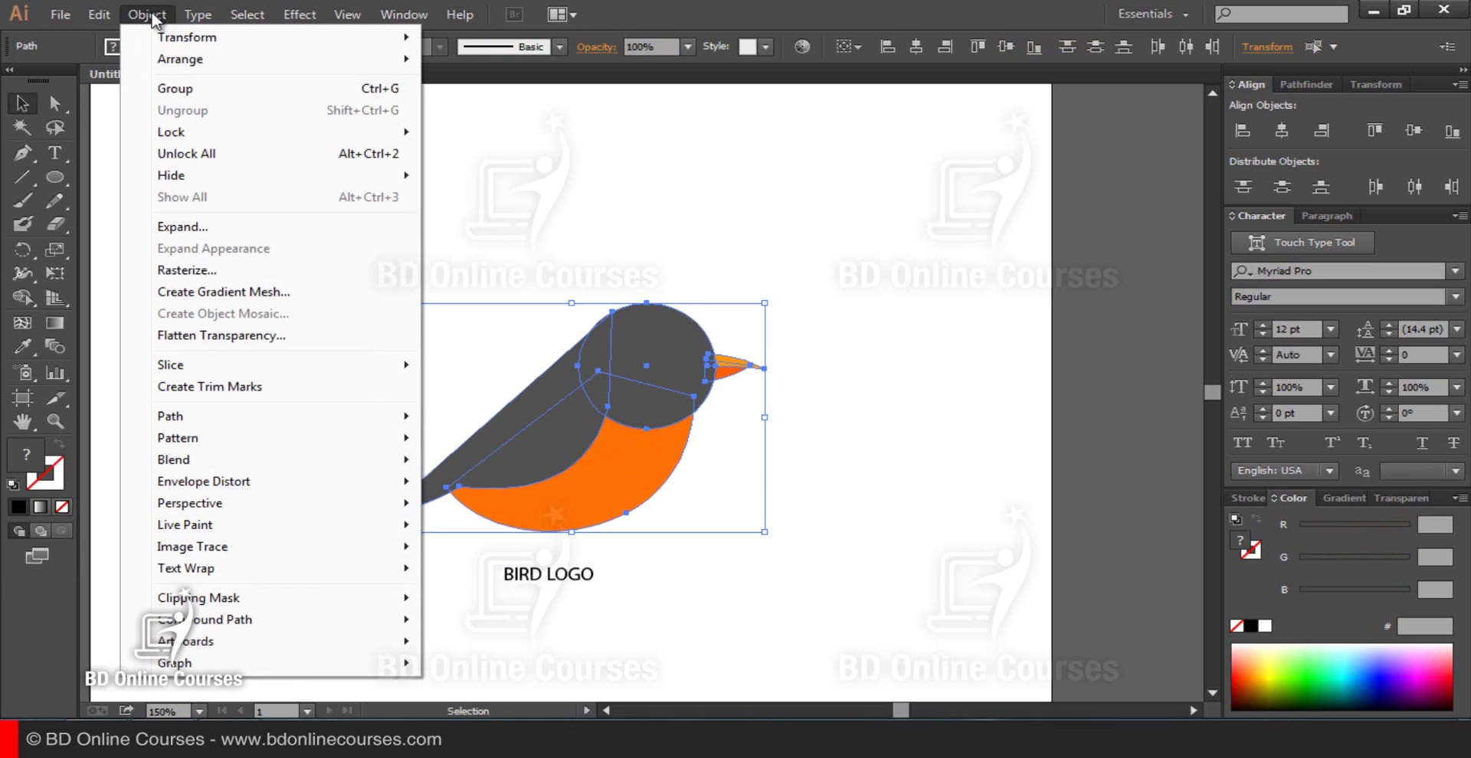
click(299, 90)
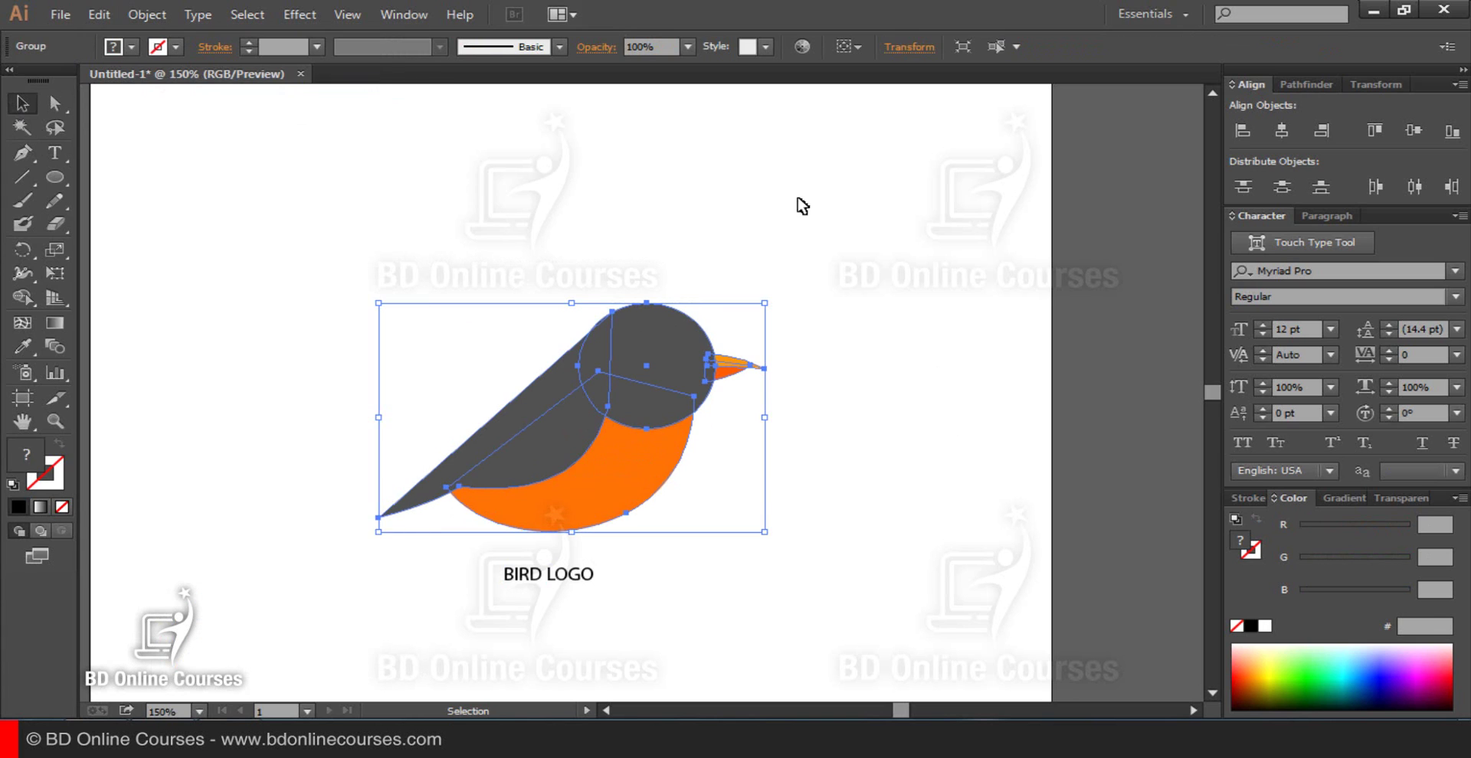
click(797, 206)
Step: Check the bird's grouping by selecting it through different parts of the head and belly
click(679, 402)
click(902, 385)
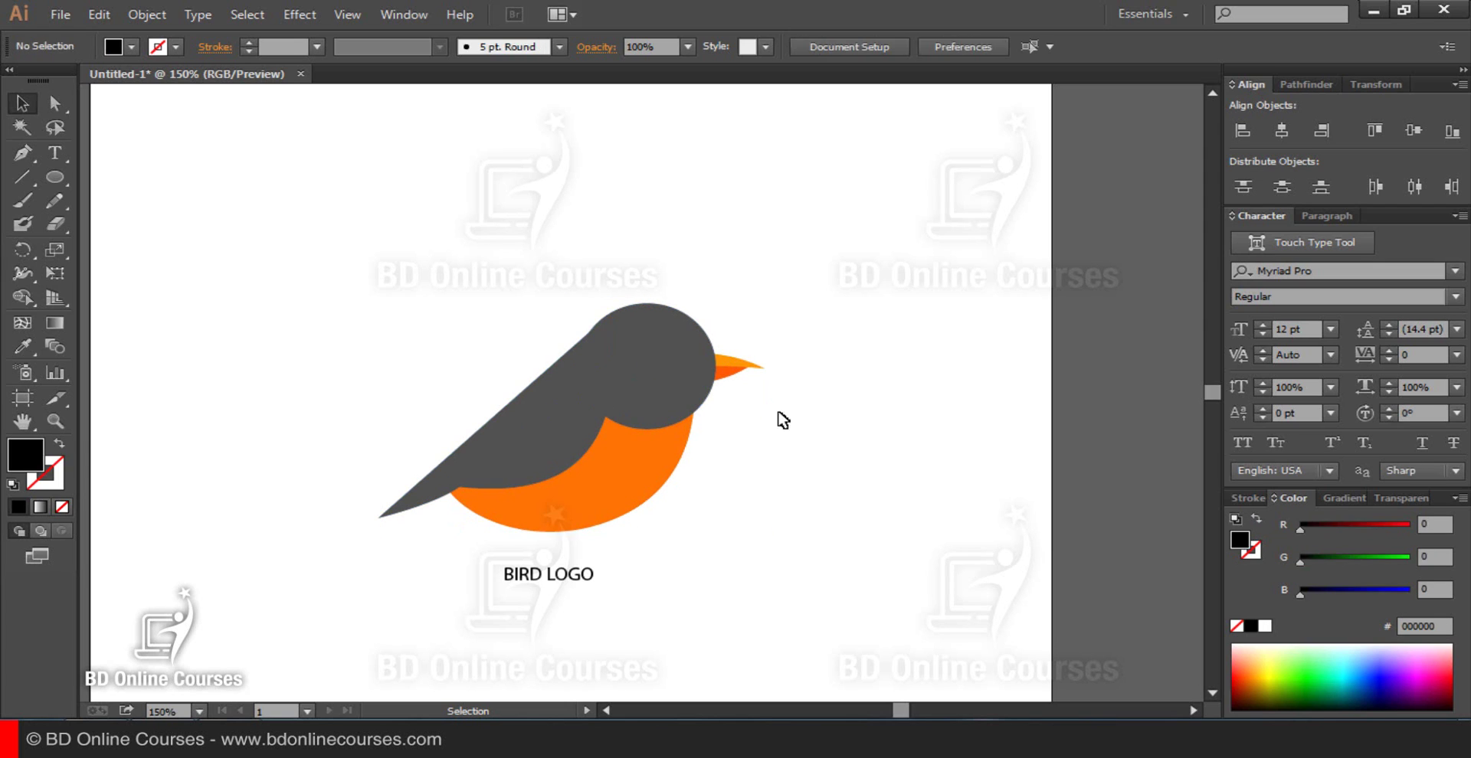
click(682, 374)
click(685, 380)
click(886, 398)
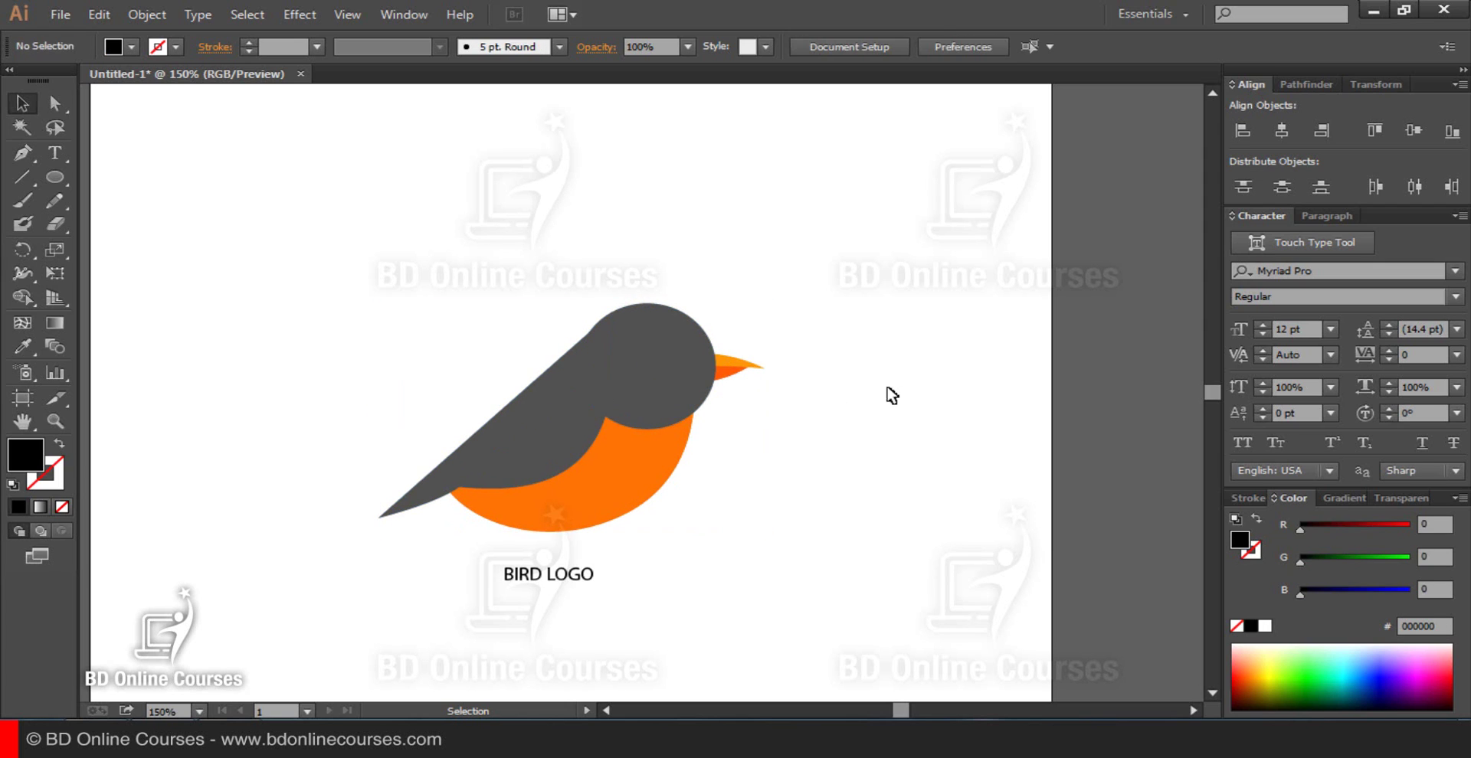
click(651, 392)
click(854, 442)
click(671, 420)
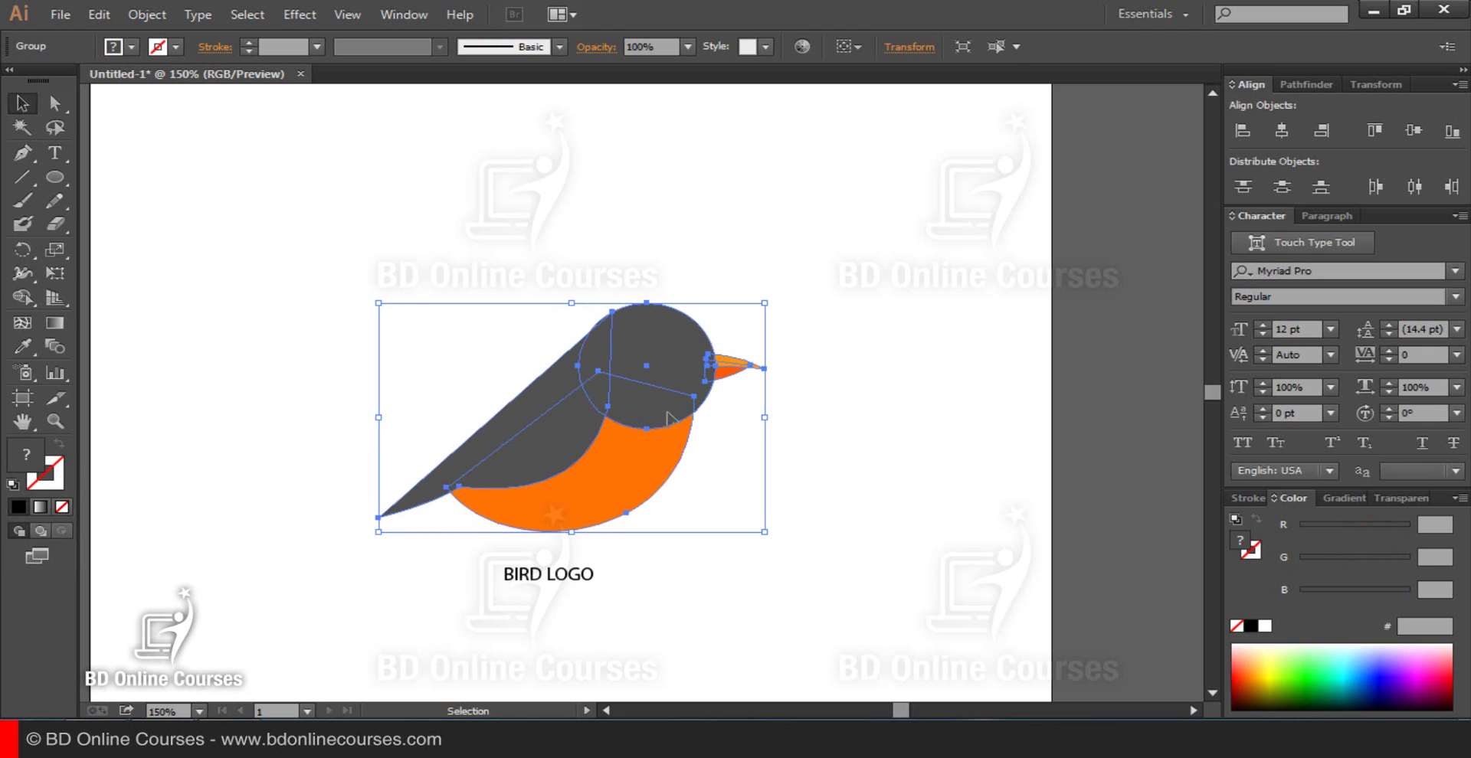
click(895, 387)
Step: Scale the grouped bird down proportionally to about half its size, keeping it above the BIRD LOGO text
click(652, 472)
click(865, 567)
key(shift)
drag(576, 304, 548, 412)
click(798, 357)
drag(719, 490, 689, 332)
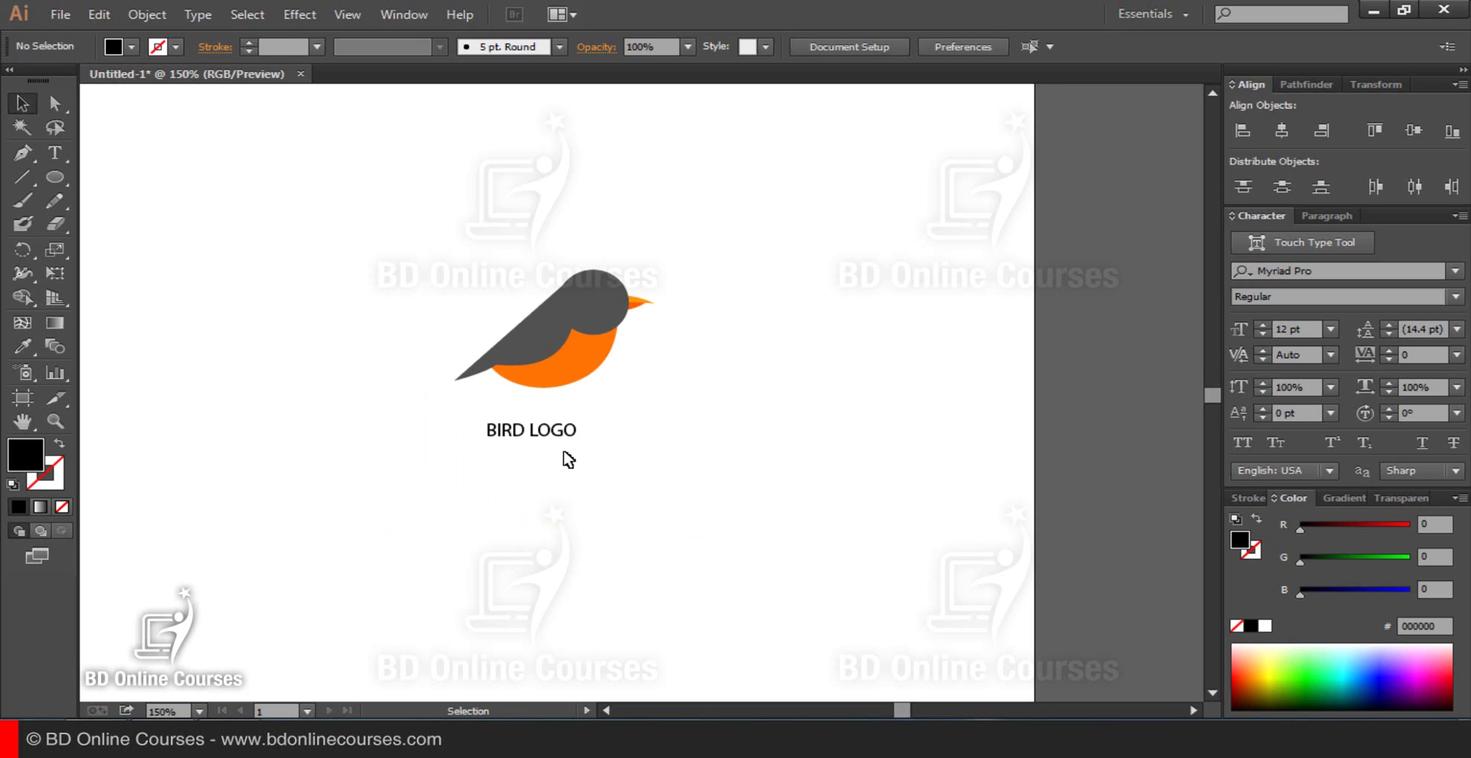
Step: Centre-align the BIRD LOGO text and move it up, closer beneath the bird's belly
click(550, 438)
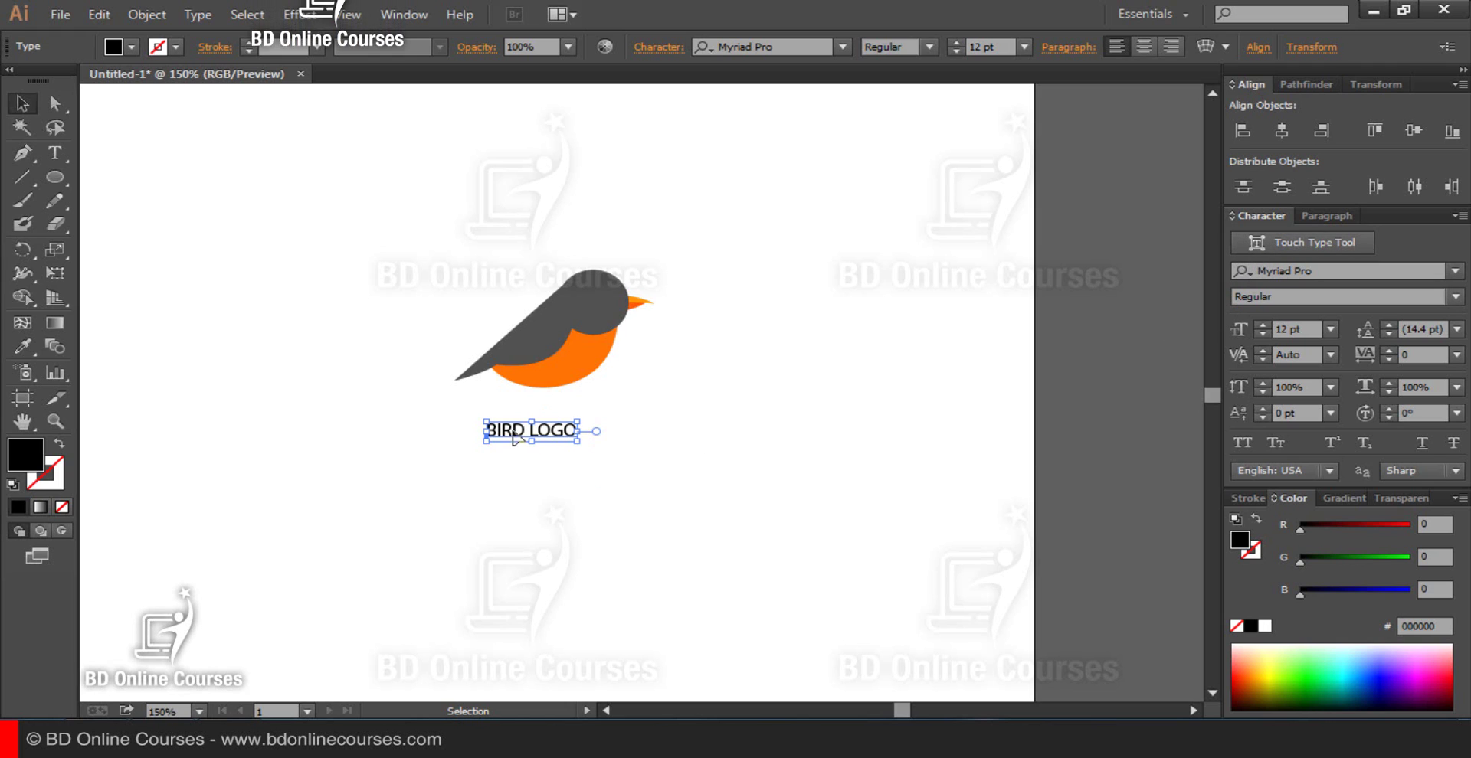
click(1327, 217)
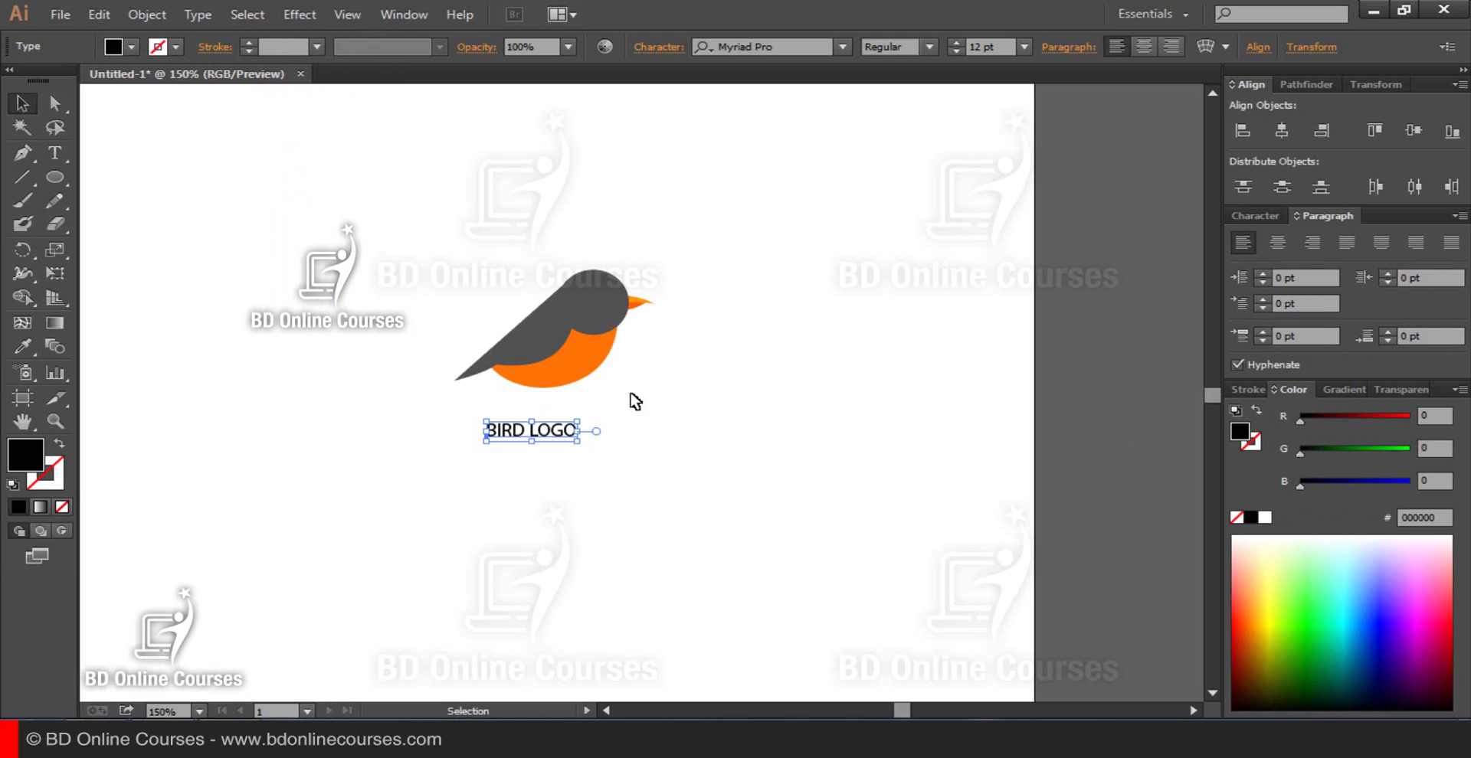
click(635, 440)
click(513, 431)
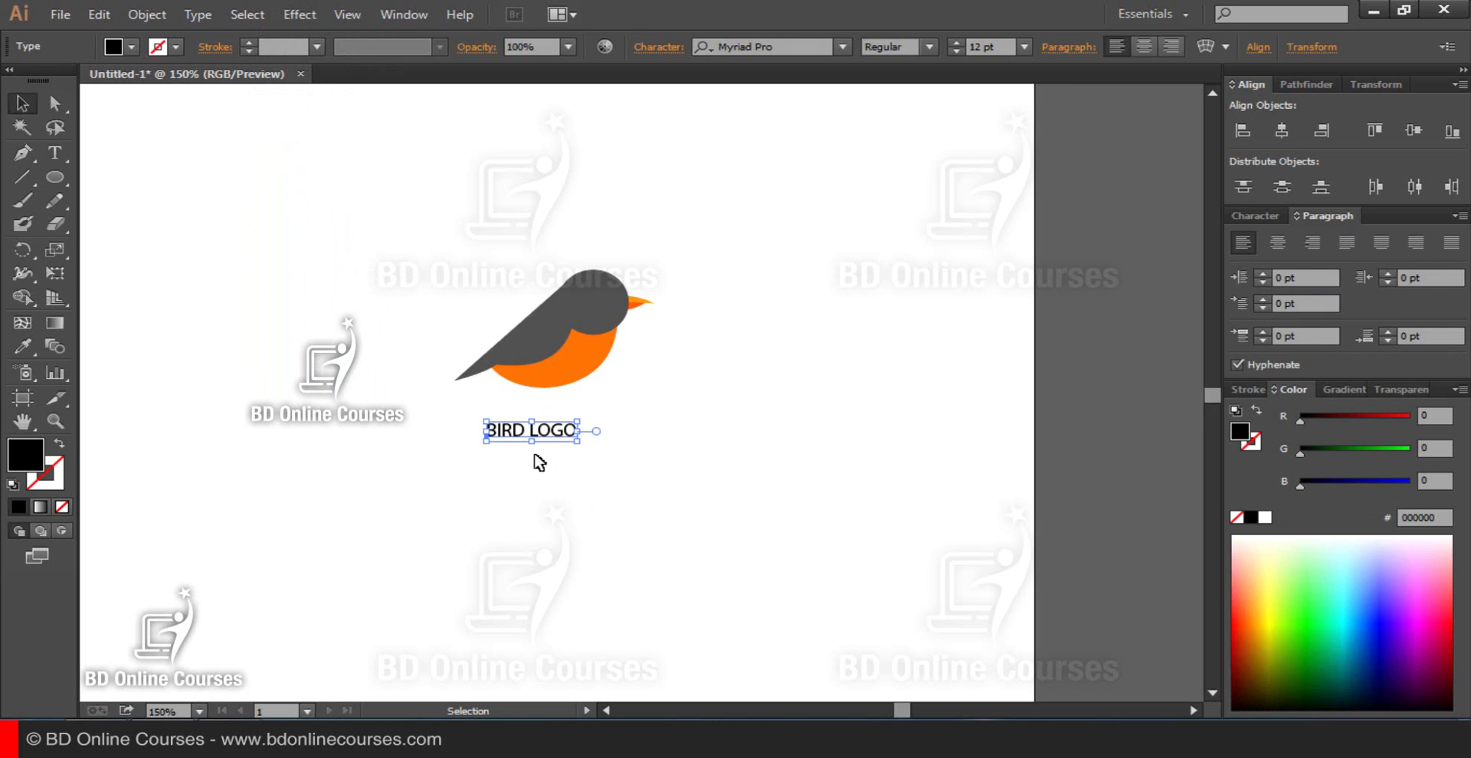
key(a)
click(490, 498)
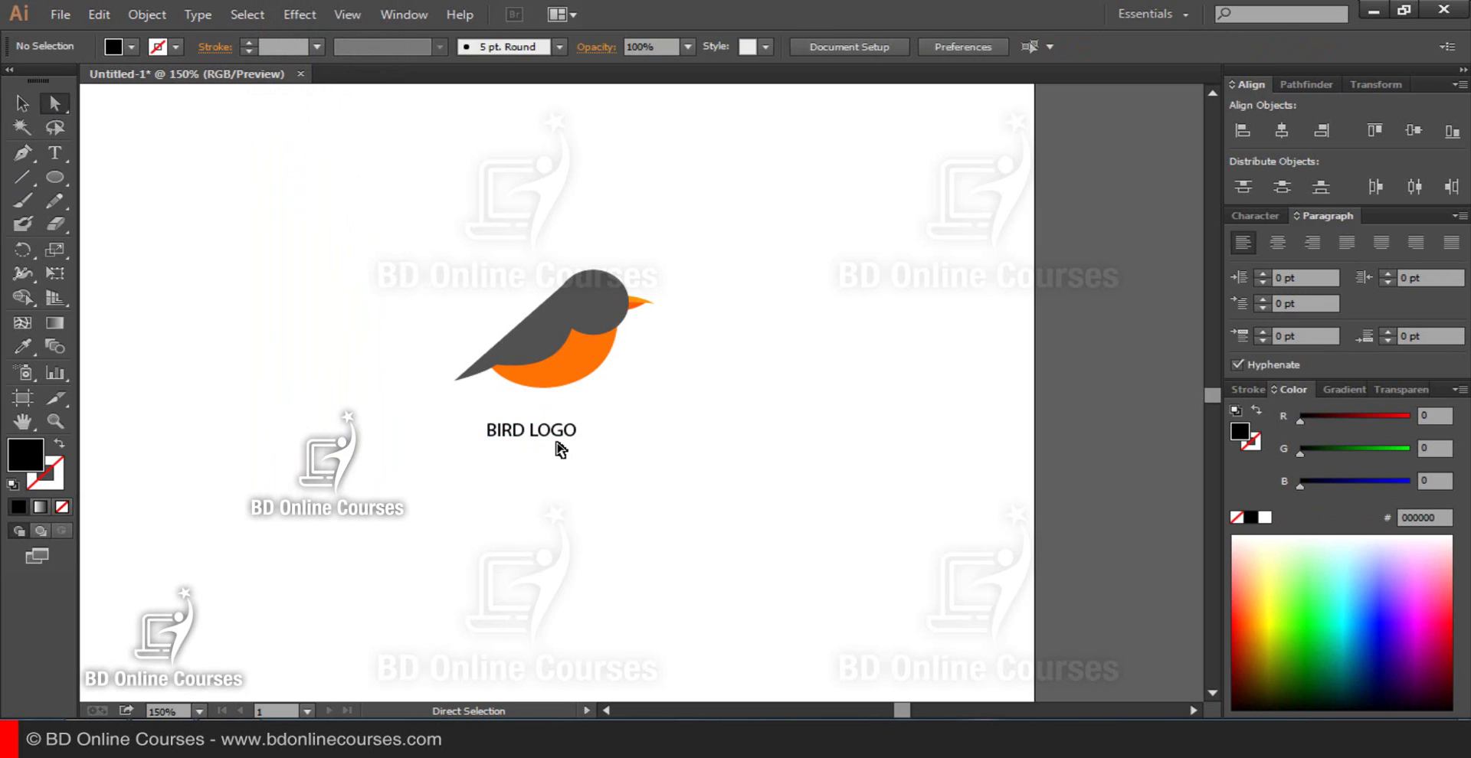
click(549, 434)
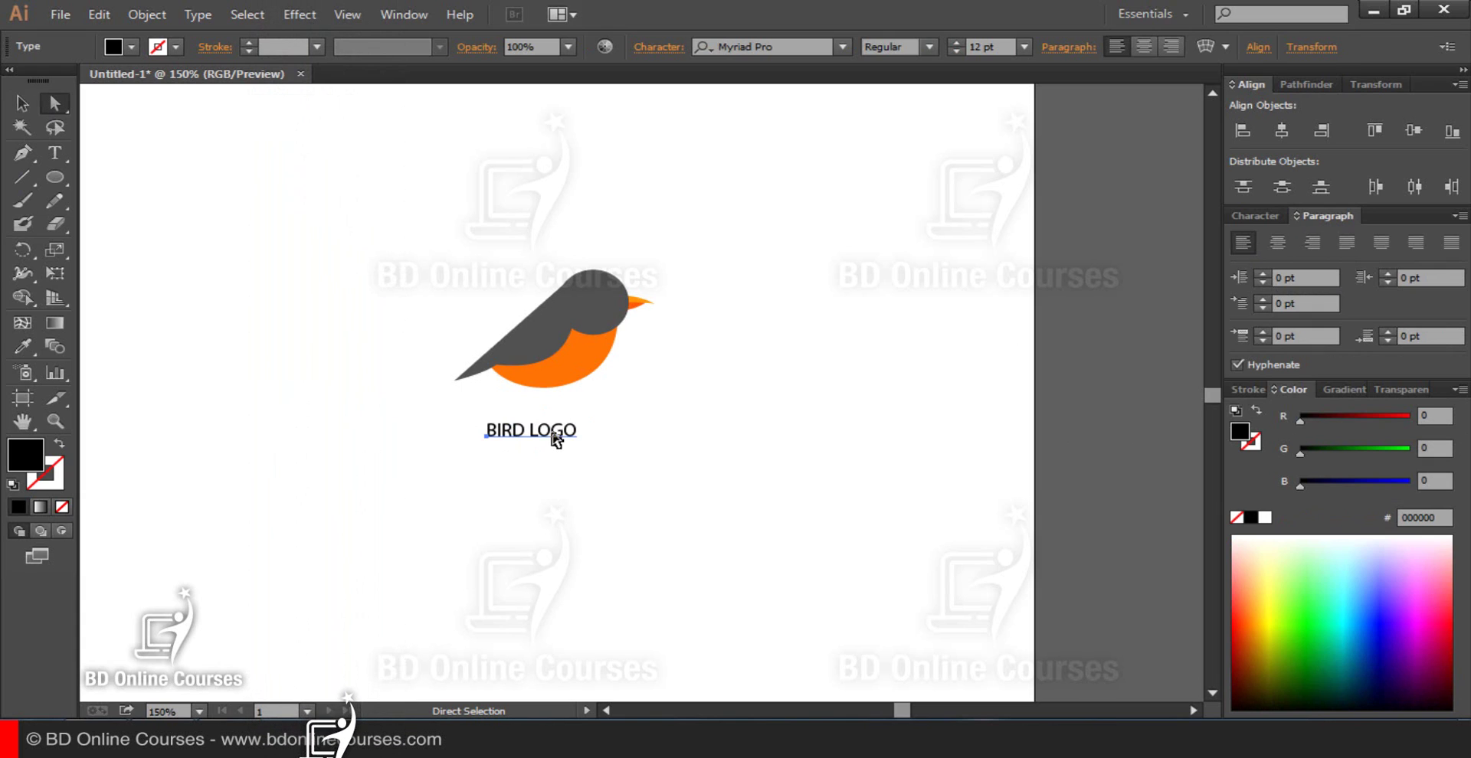
mouse_move(553, 433)
mouse_down()
mouse_move(588, 438)
mouse_move(565, 425)
mouse_up()
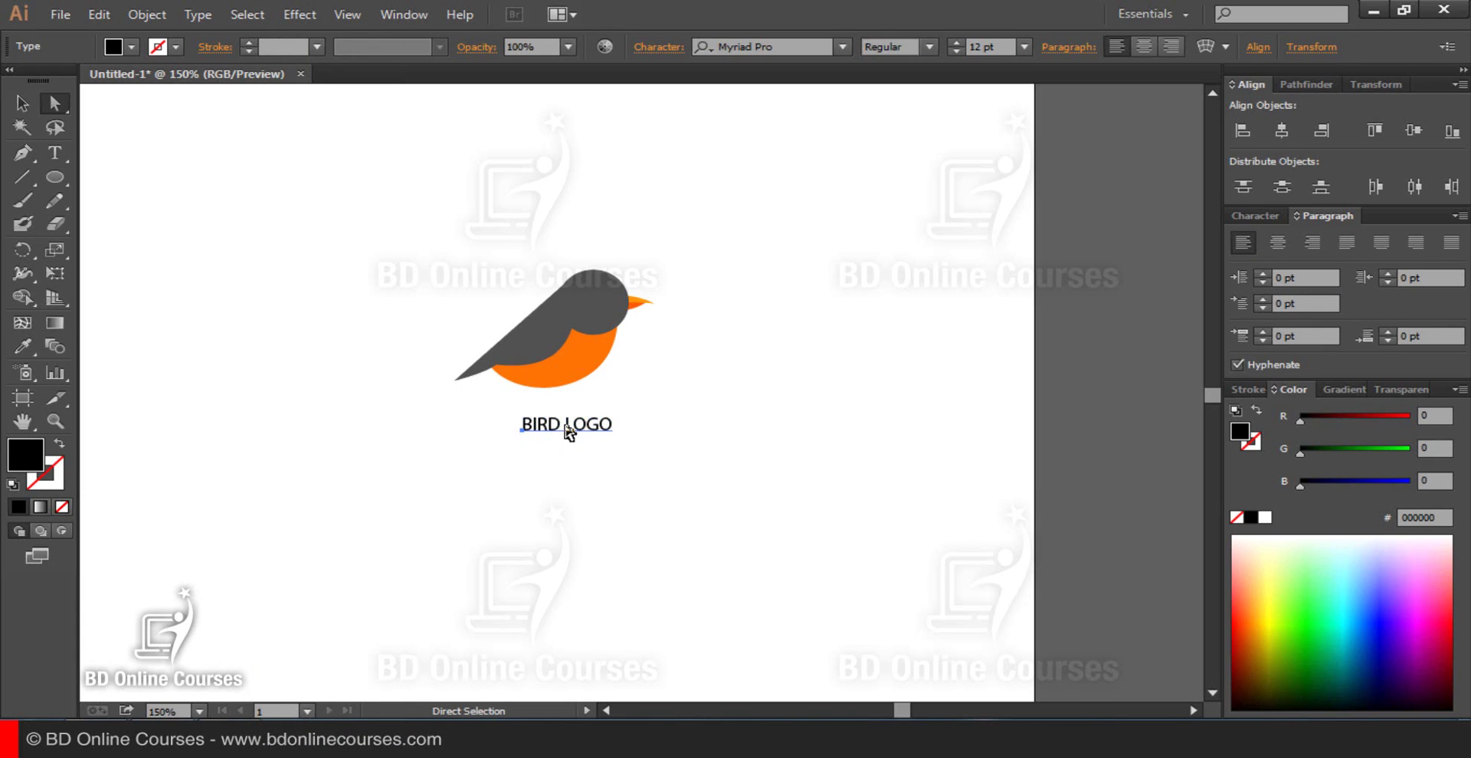
click(1277, 242)
drag(540, 434, 557, 426)
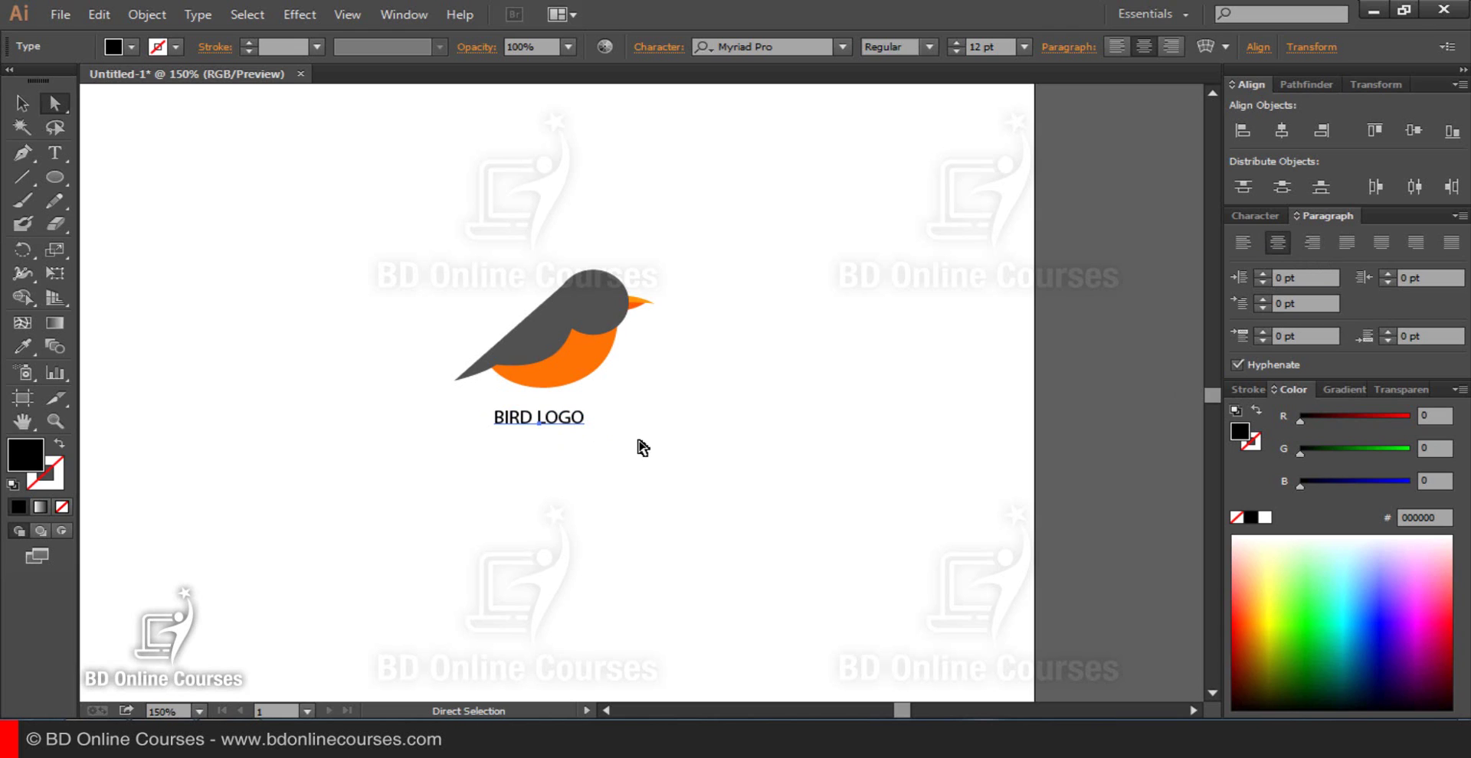
Step: Change the font of the BIRD LOGO text to Trajan Bold
click(613, 444)
click(509, 417)
click(1253, 216)
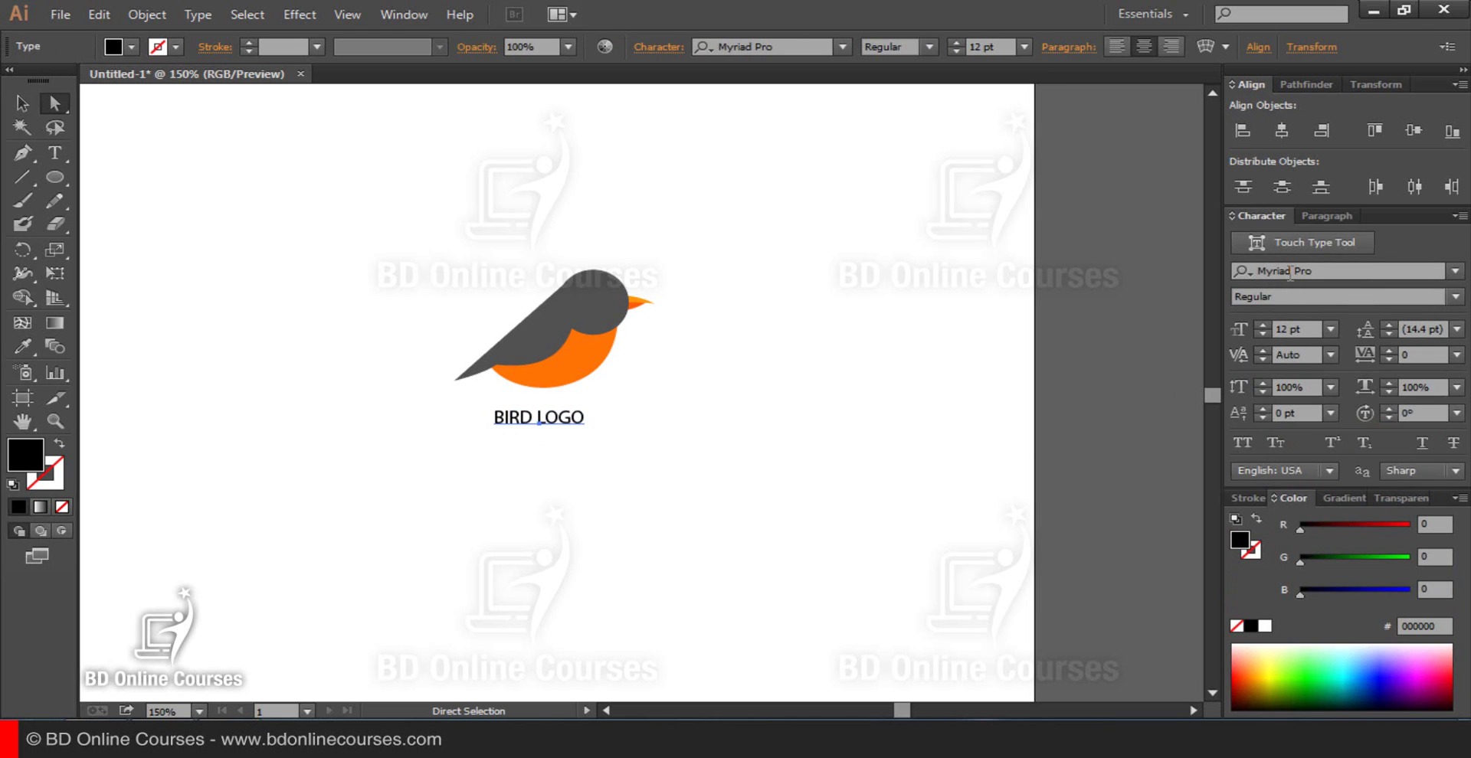
click(1289, 271)
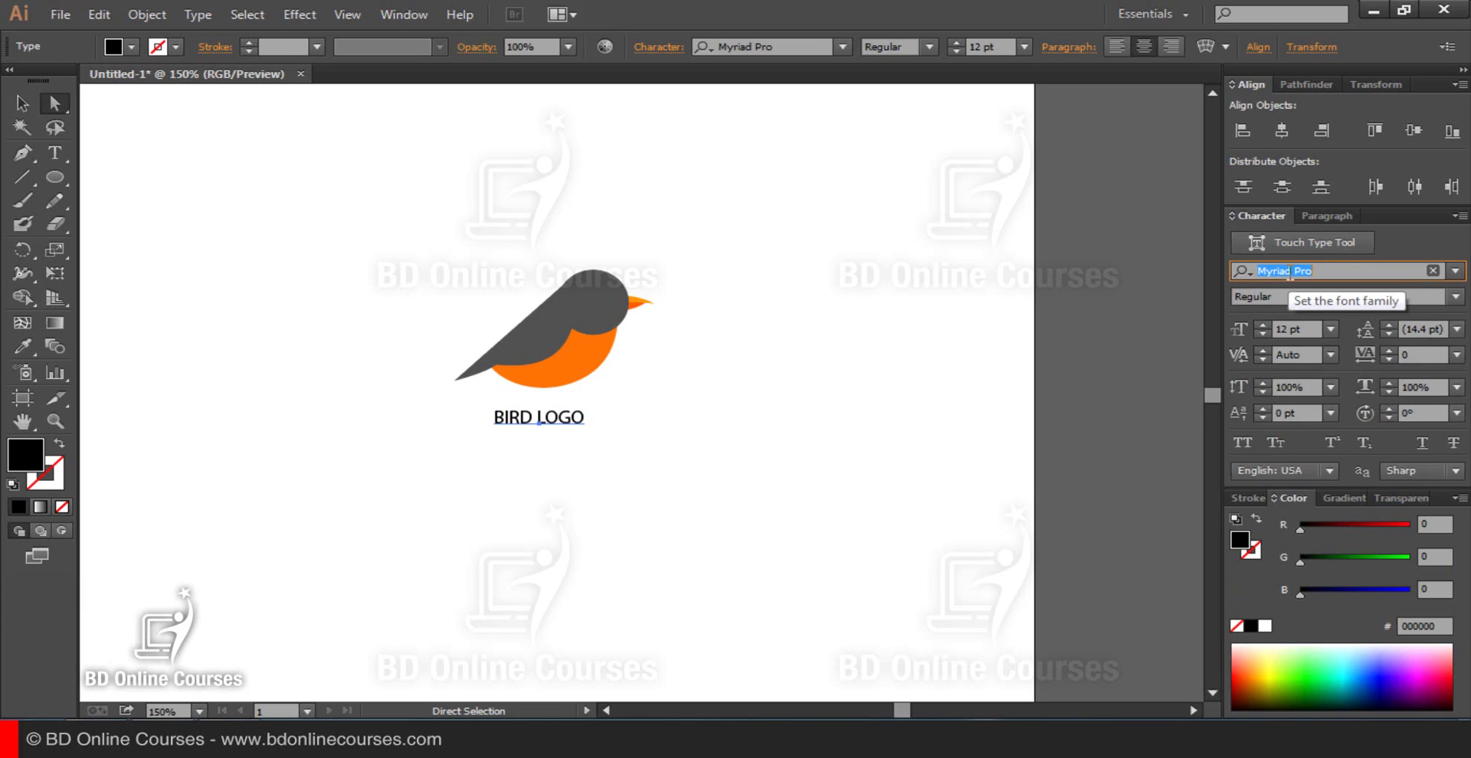
text(tr)
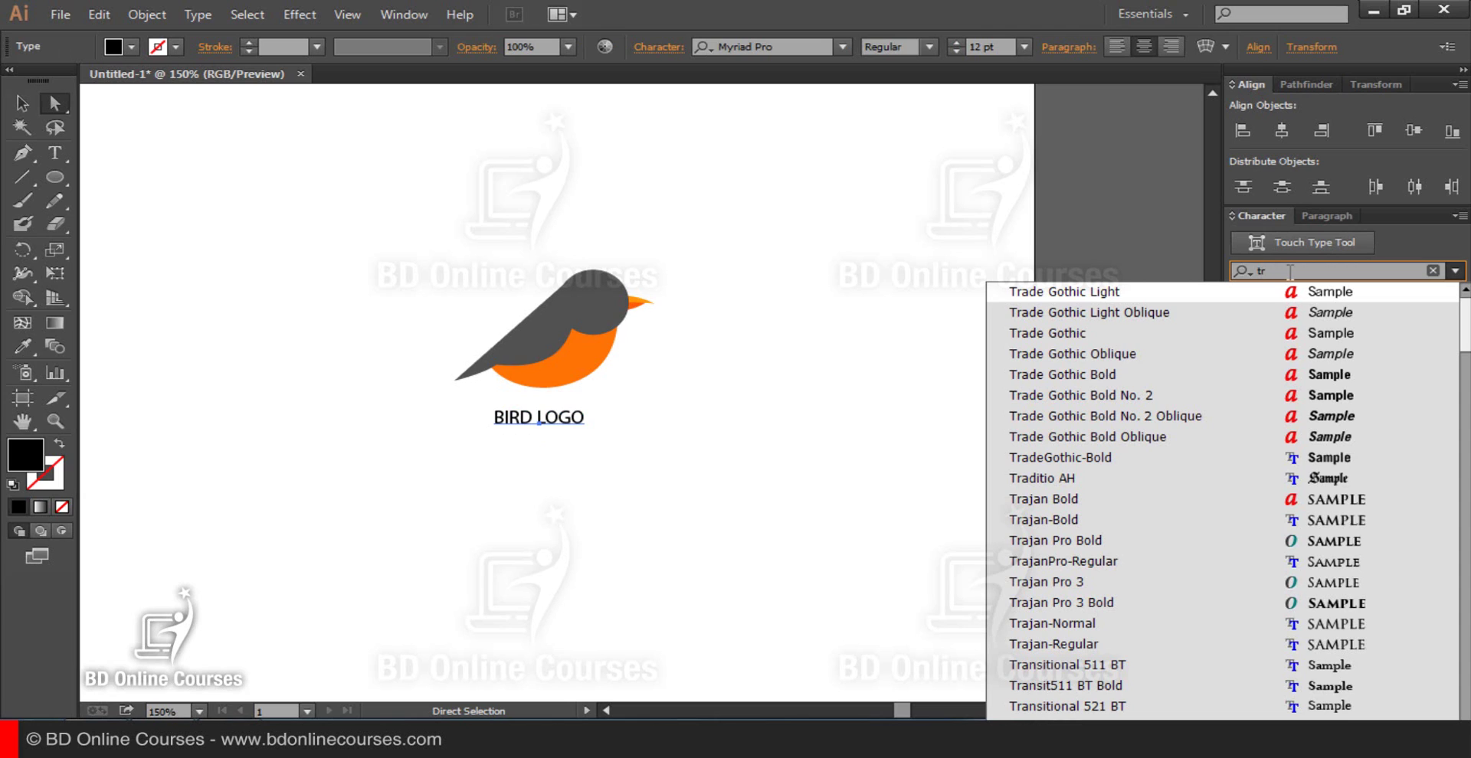
text(ajan)
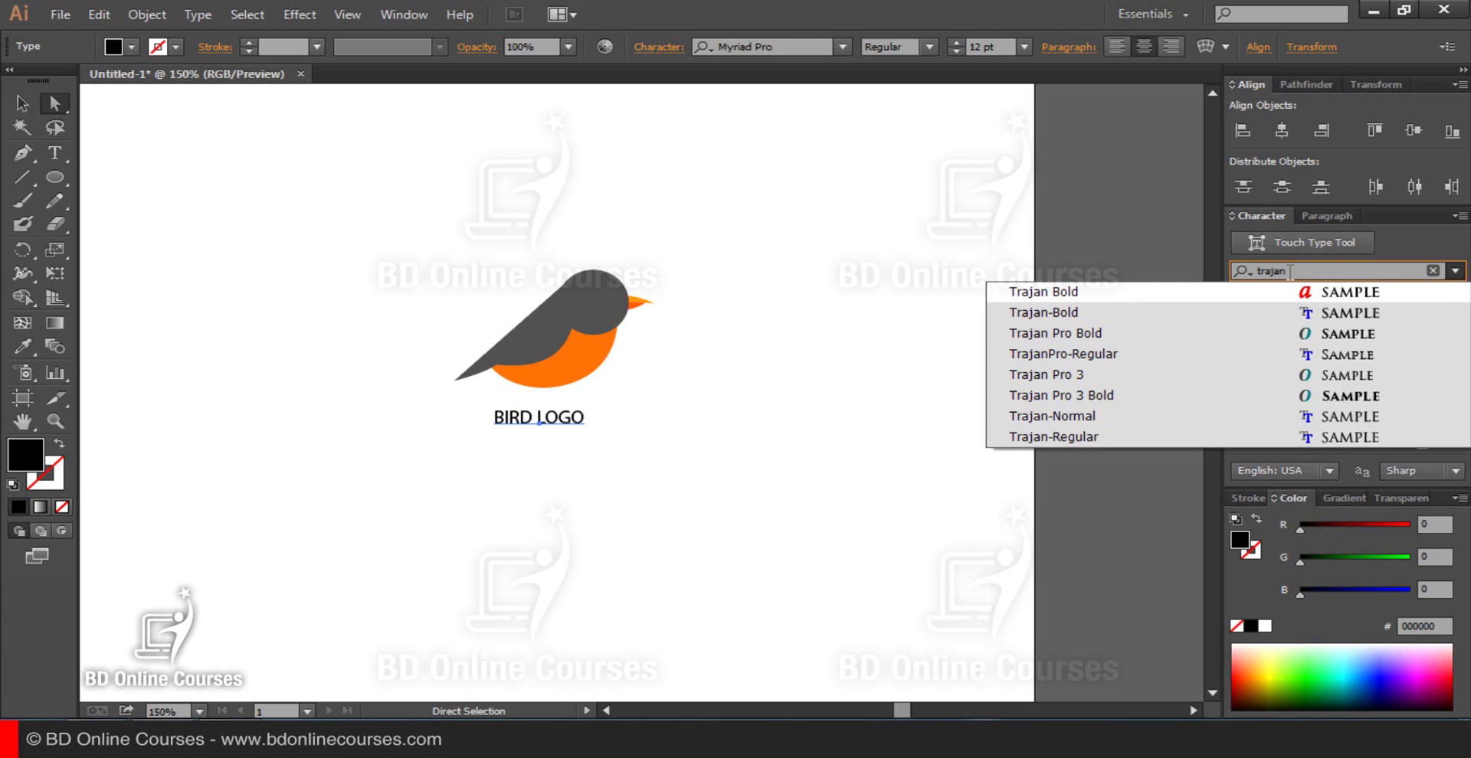
click(1077, 301)
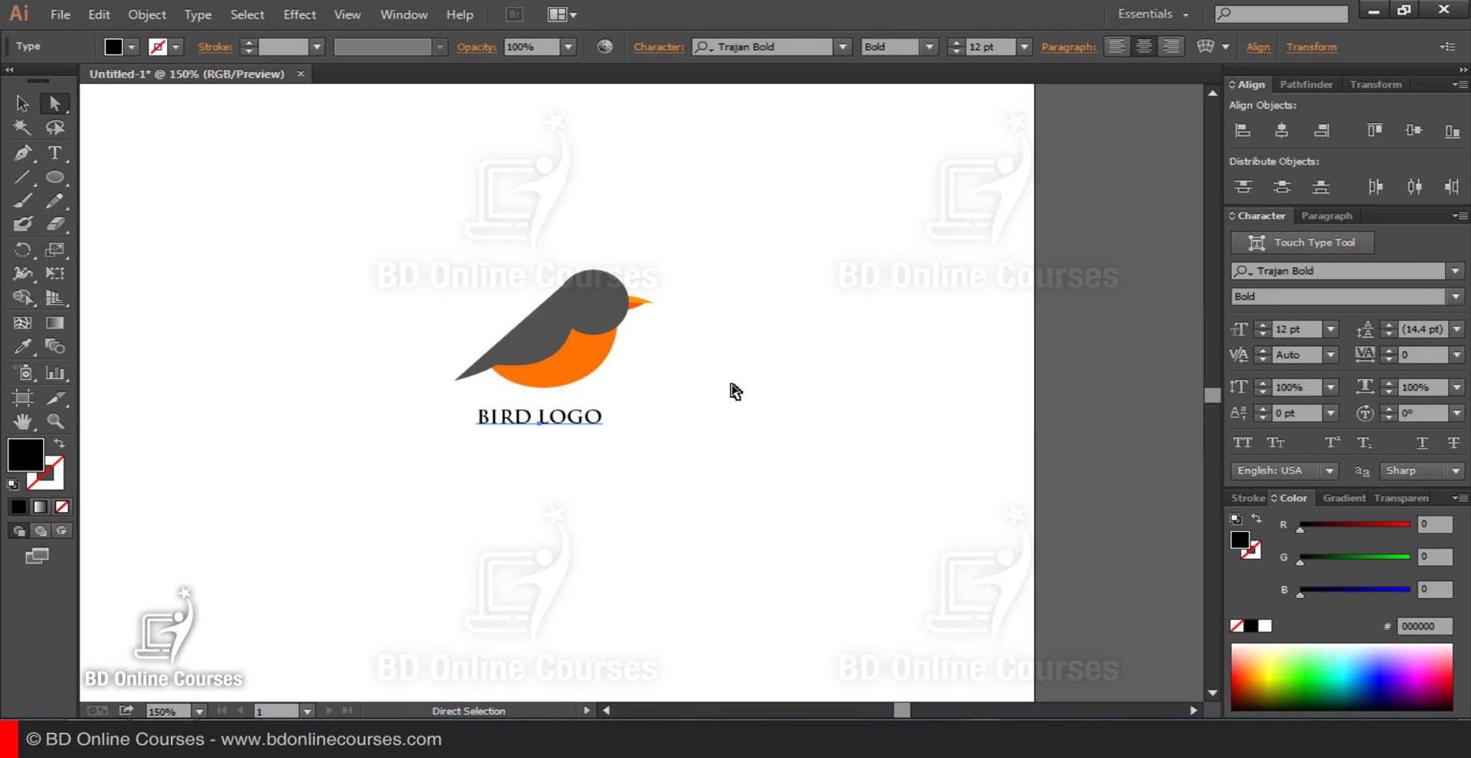
Step: Increase the BIRD LOGO text size to 25 pt and reposition it just below the bird
click(1262, 325)
click(1262, 325)
click(1263, 324)
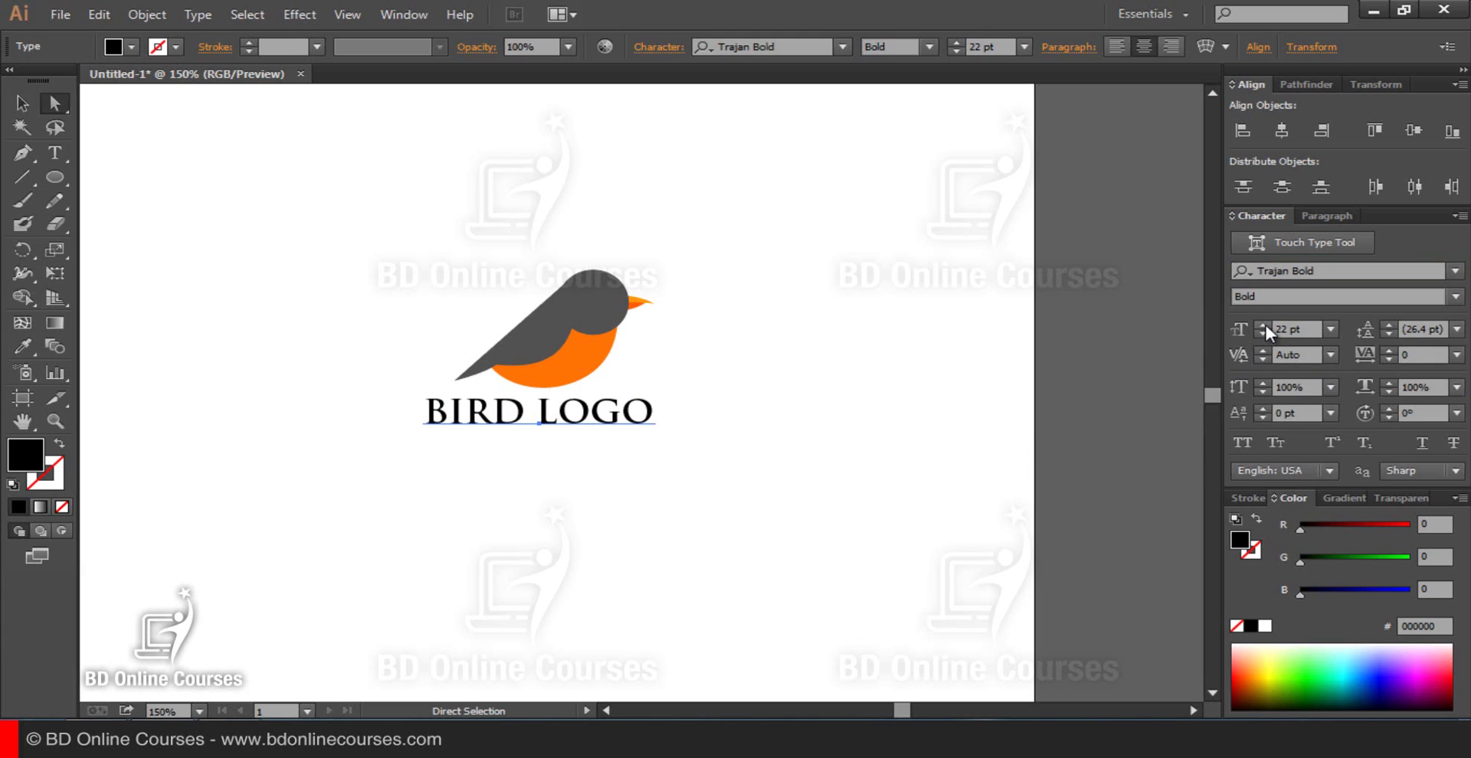
click(1263, 324)
click(1263, 325)
click(1262, 325)
drag(551, 422, 565, 422)
click(755, 331)
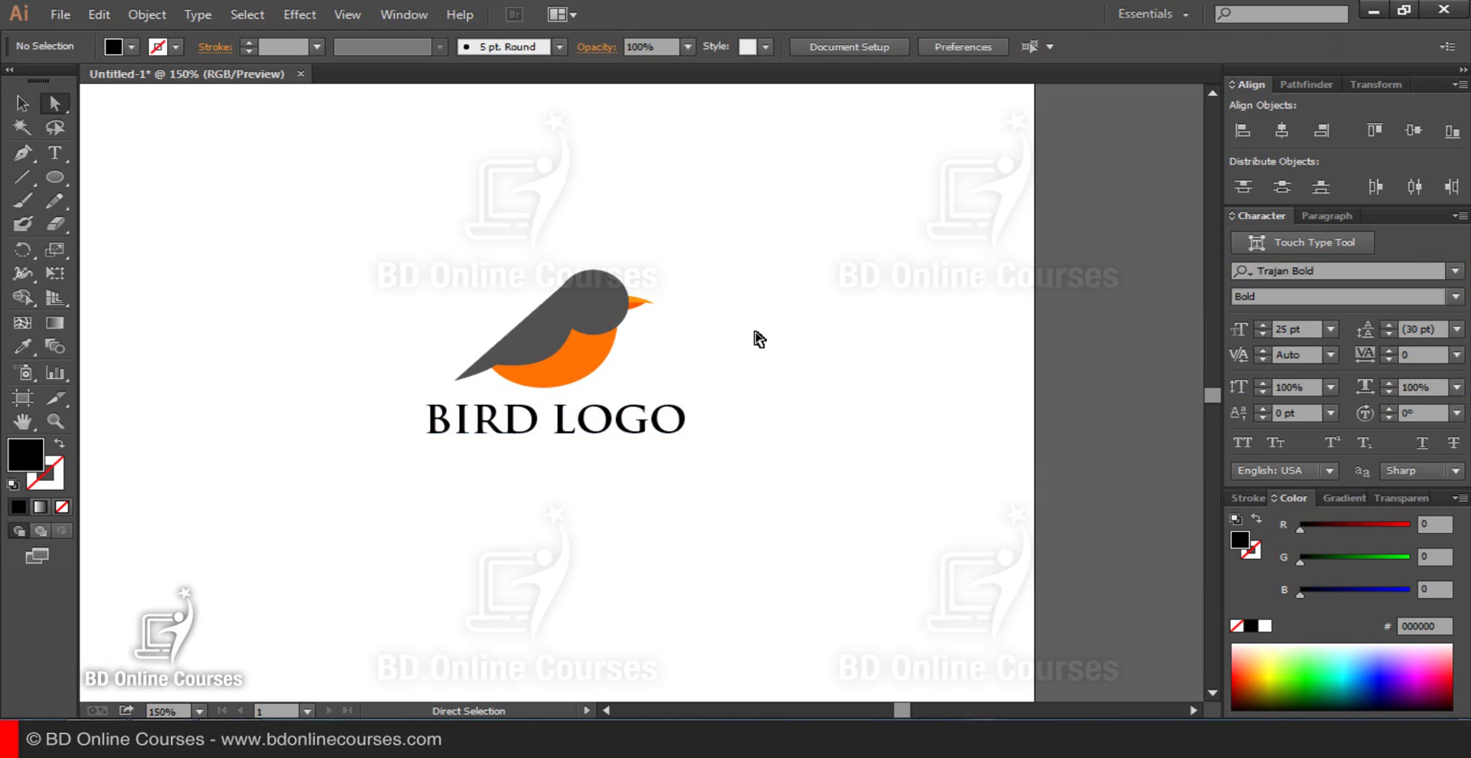
Step: Remove the space between BIRD and LOGO in the caption so it reads BIRDLOGO
click(602, 425)
click(823, 377)
key(t)
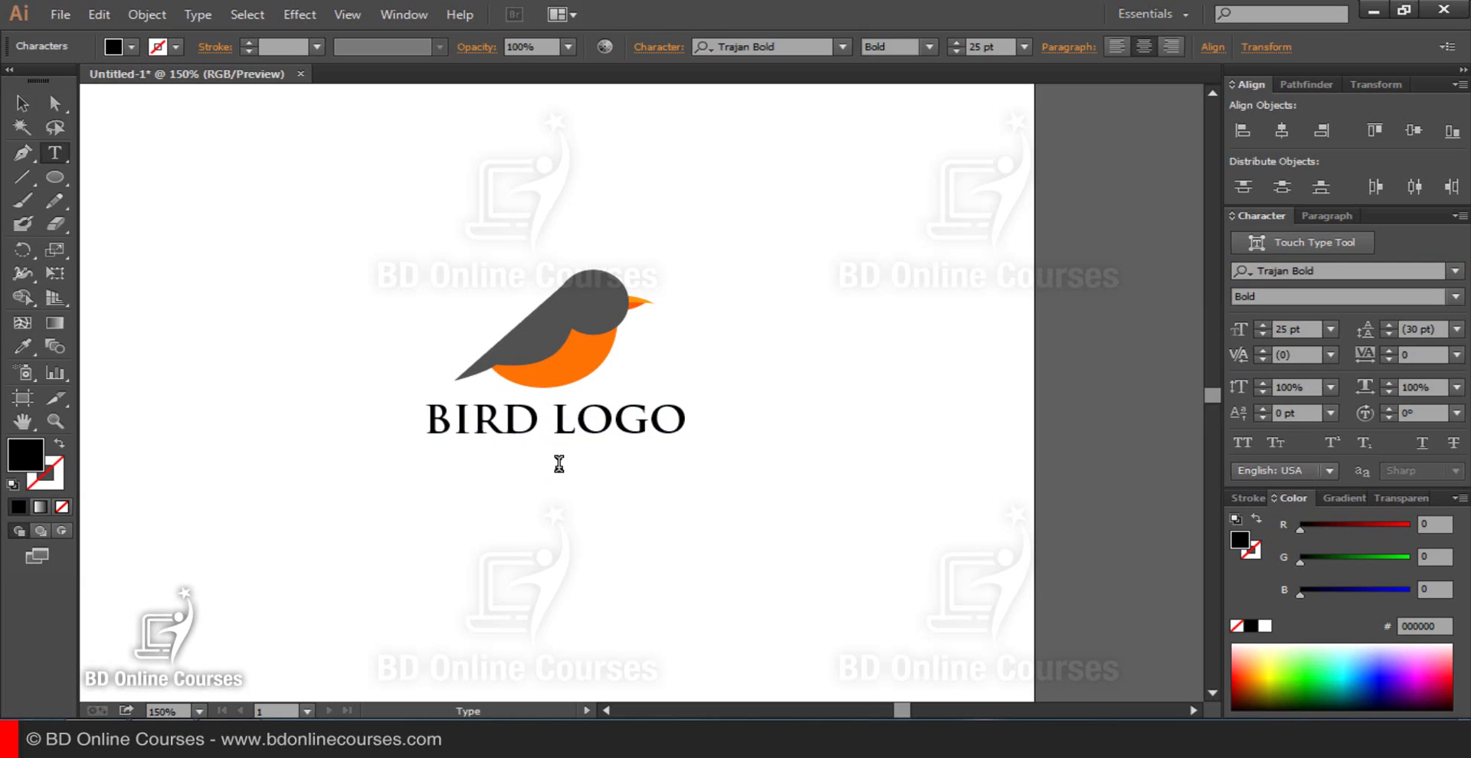
click(551, 420)
key(BackSpace)
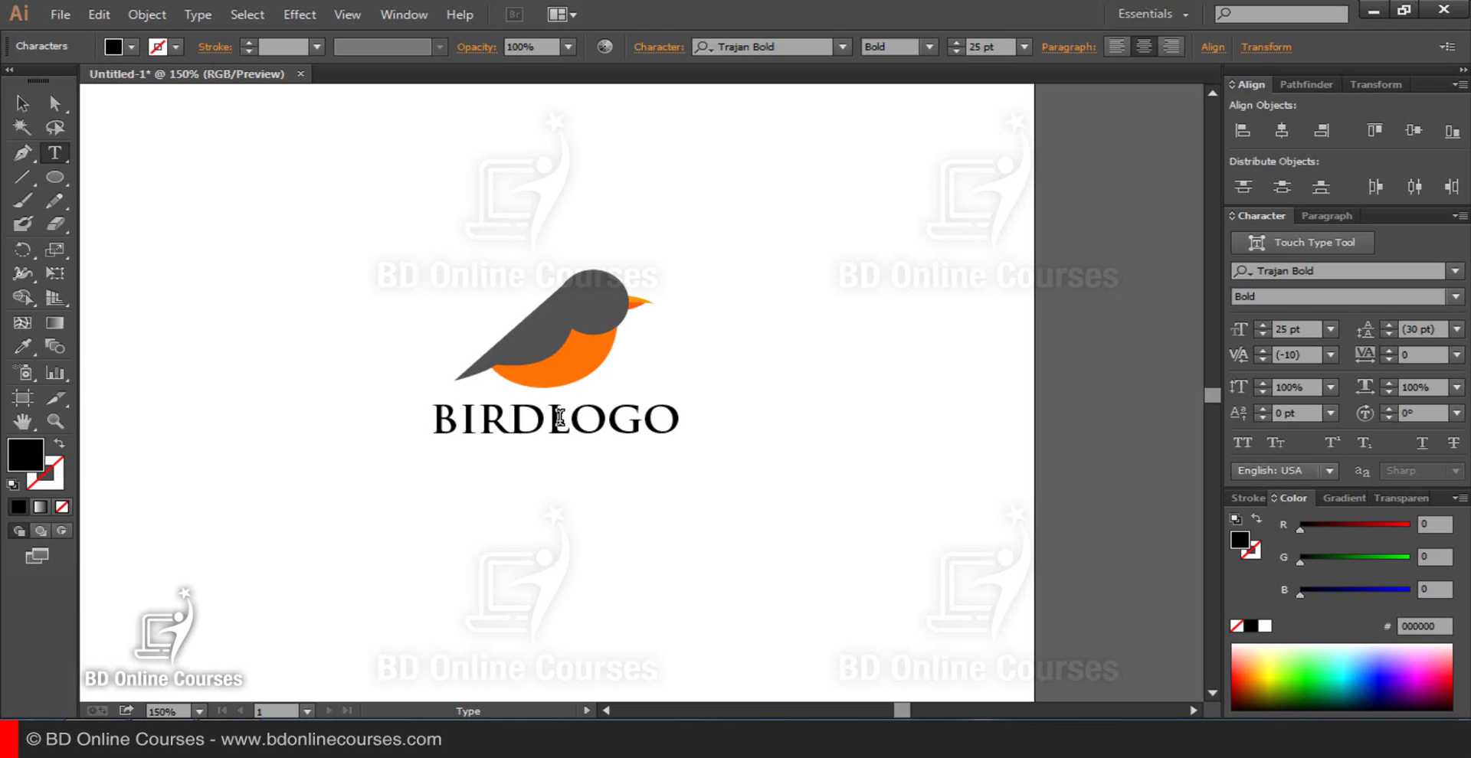
Step: Colour the word BIRD in the caption with the orange sampled from the bird's belly
drag(543, 420, 374, 423)
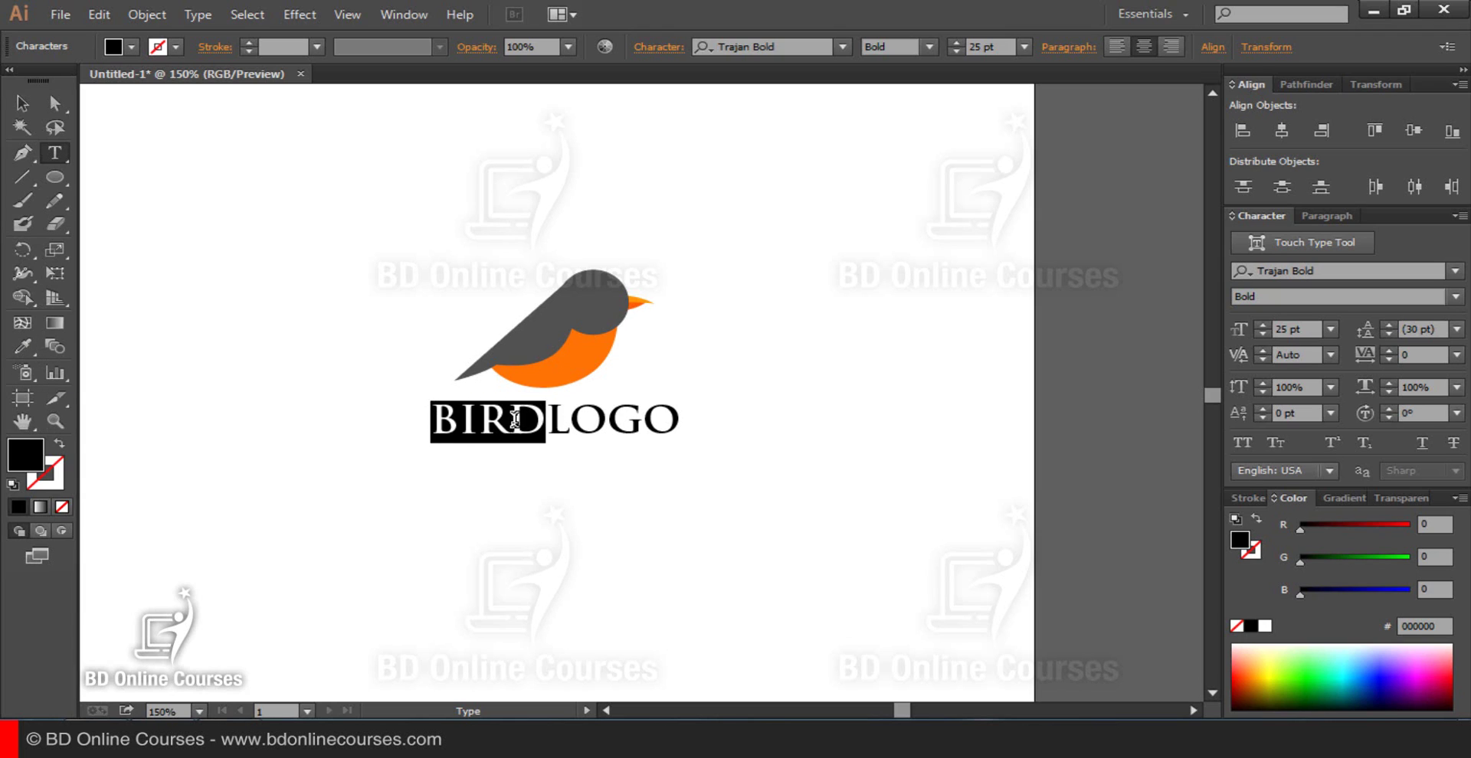
click(23, 348)
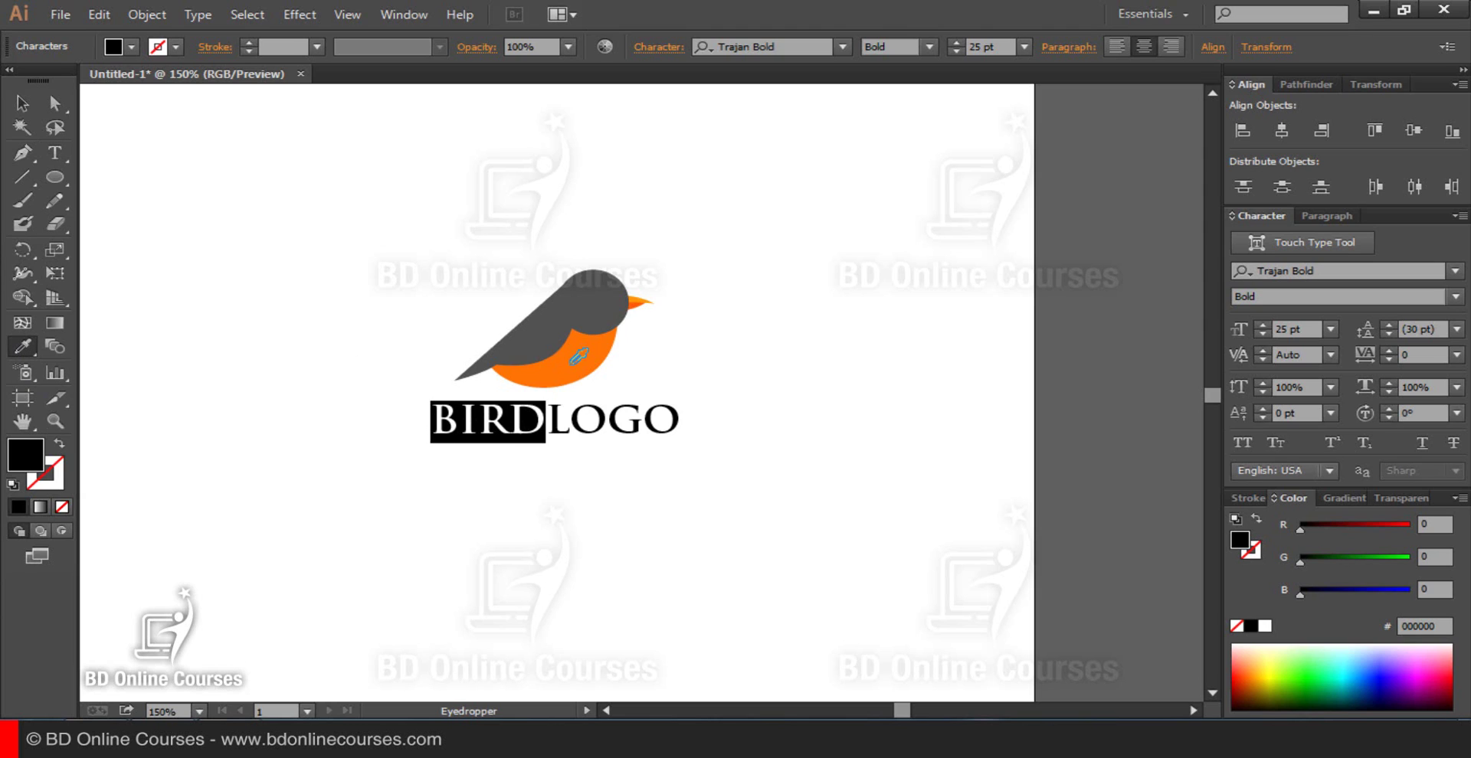
click(579, 356)
Step: Colour the word LOGO in the caption with the dark grey sampled from the bird's head, and deselect the text
click(55, 152)
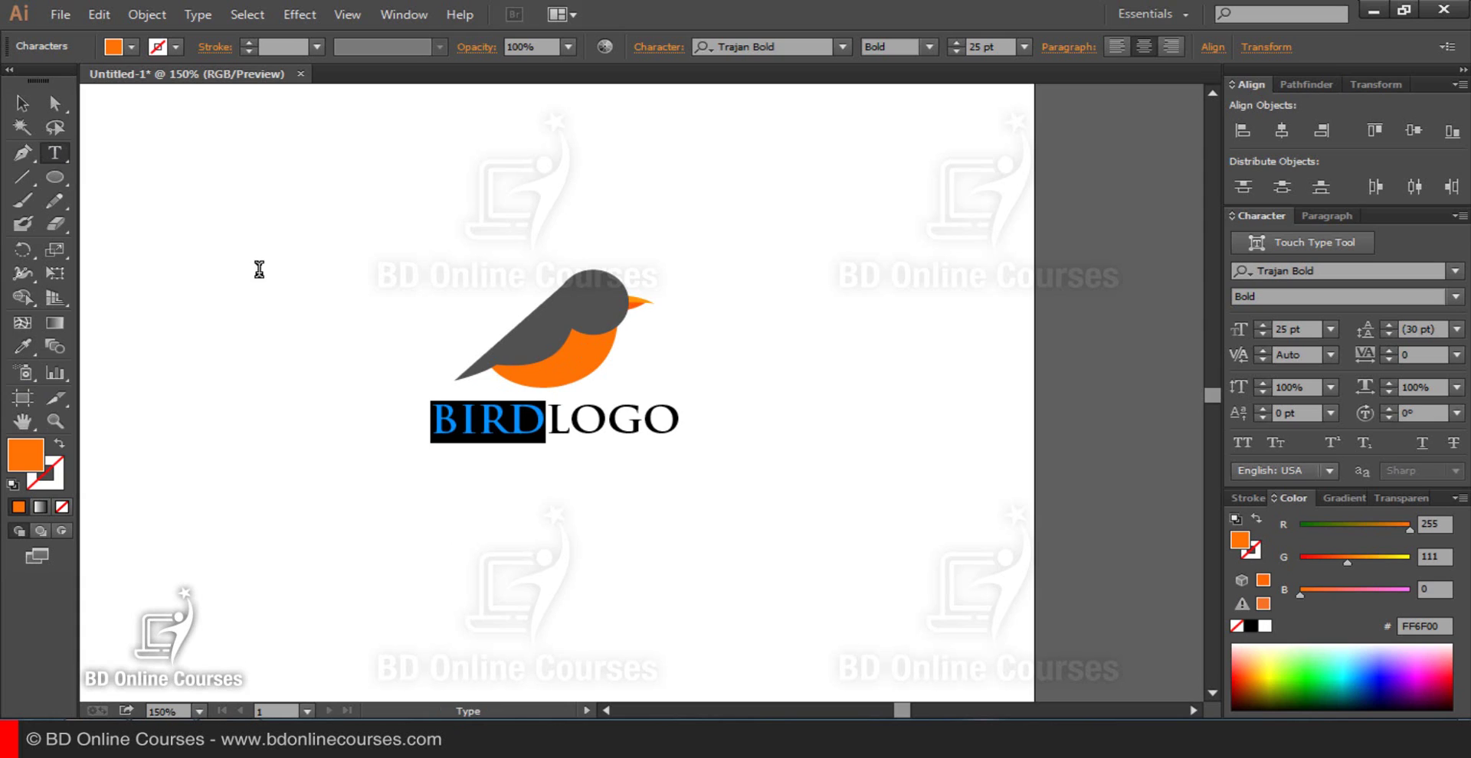
drag(544, 423, 770, 423)
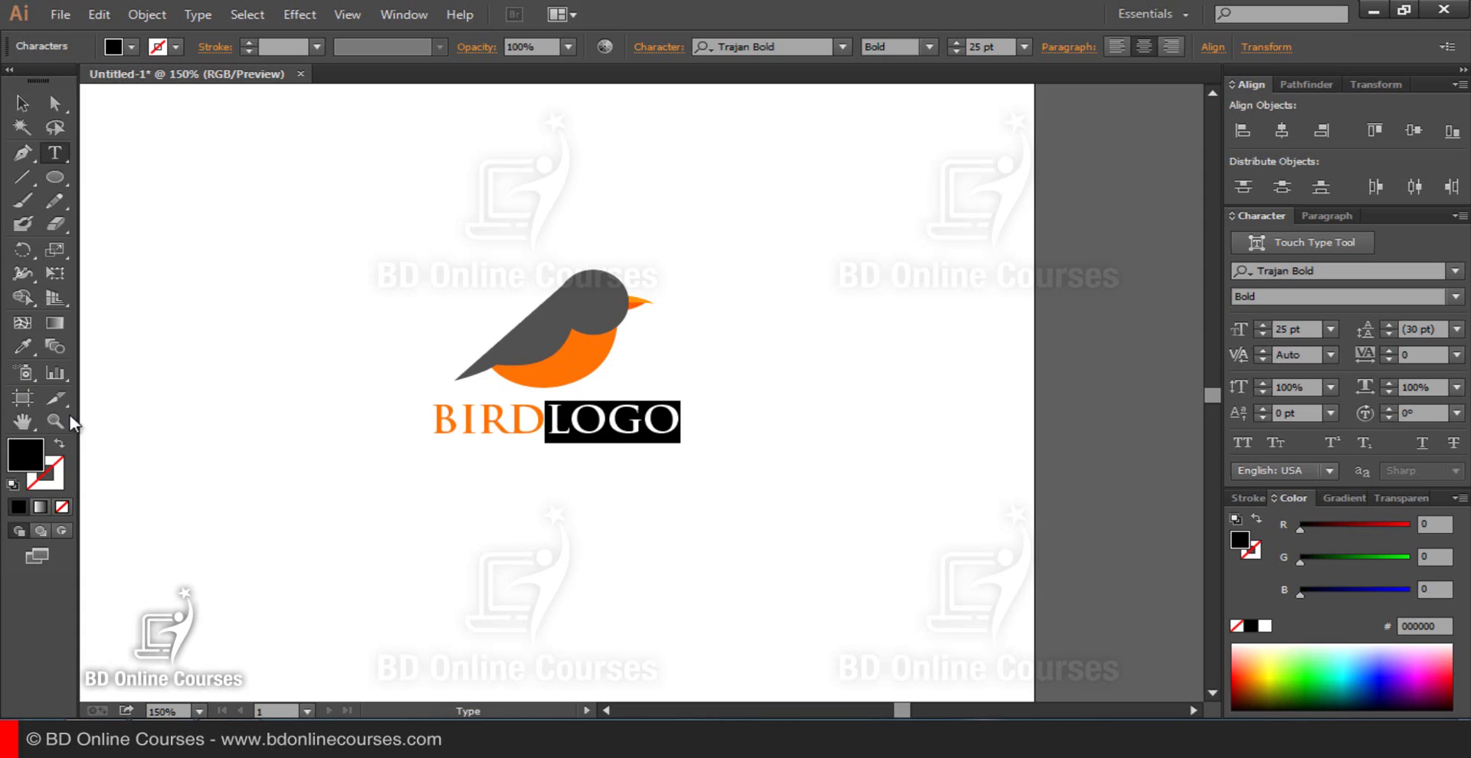
click(23, 346)
click(586, 306)
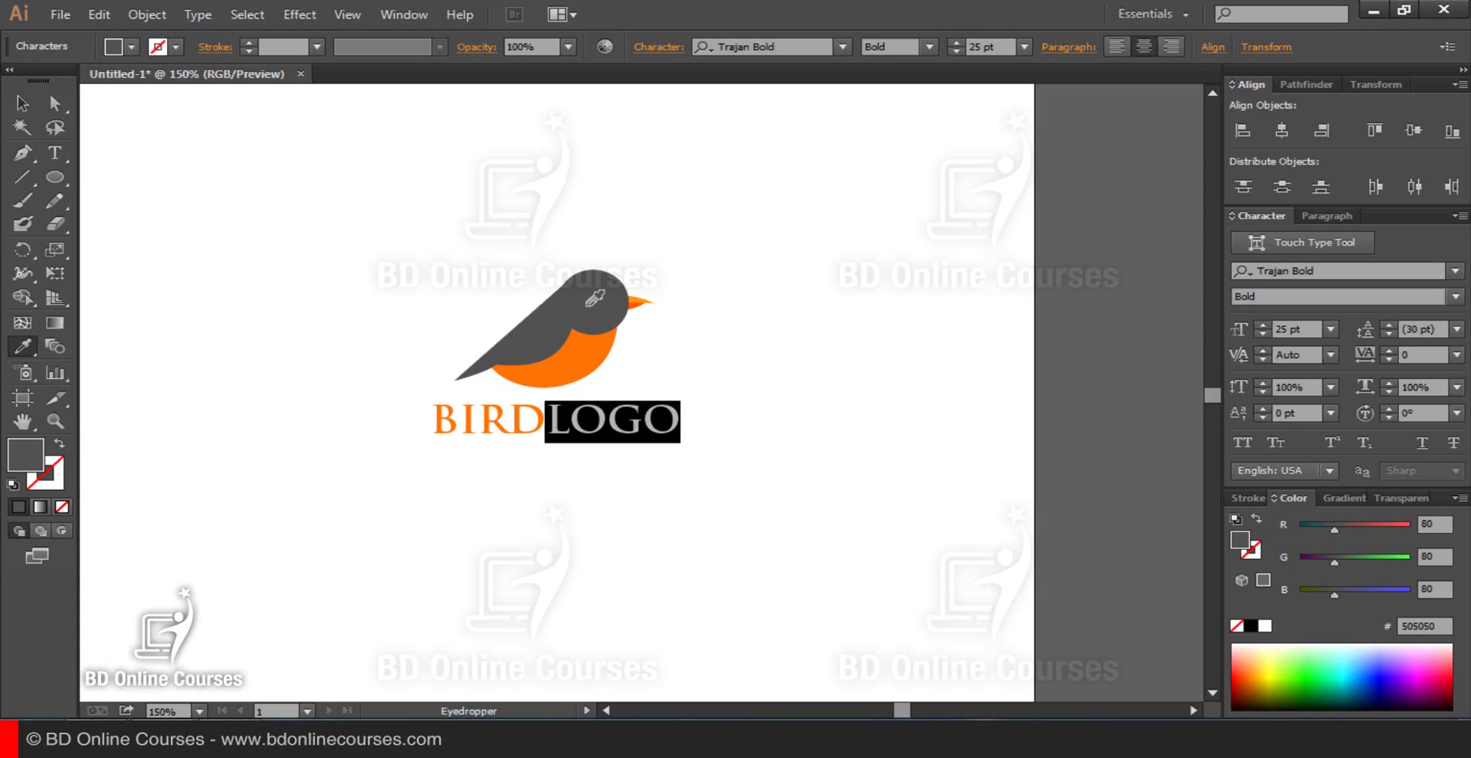
click(22, 103)
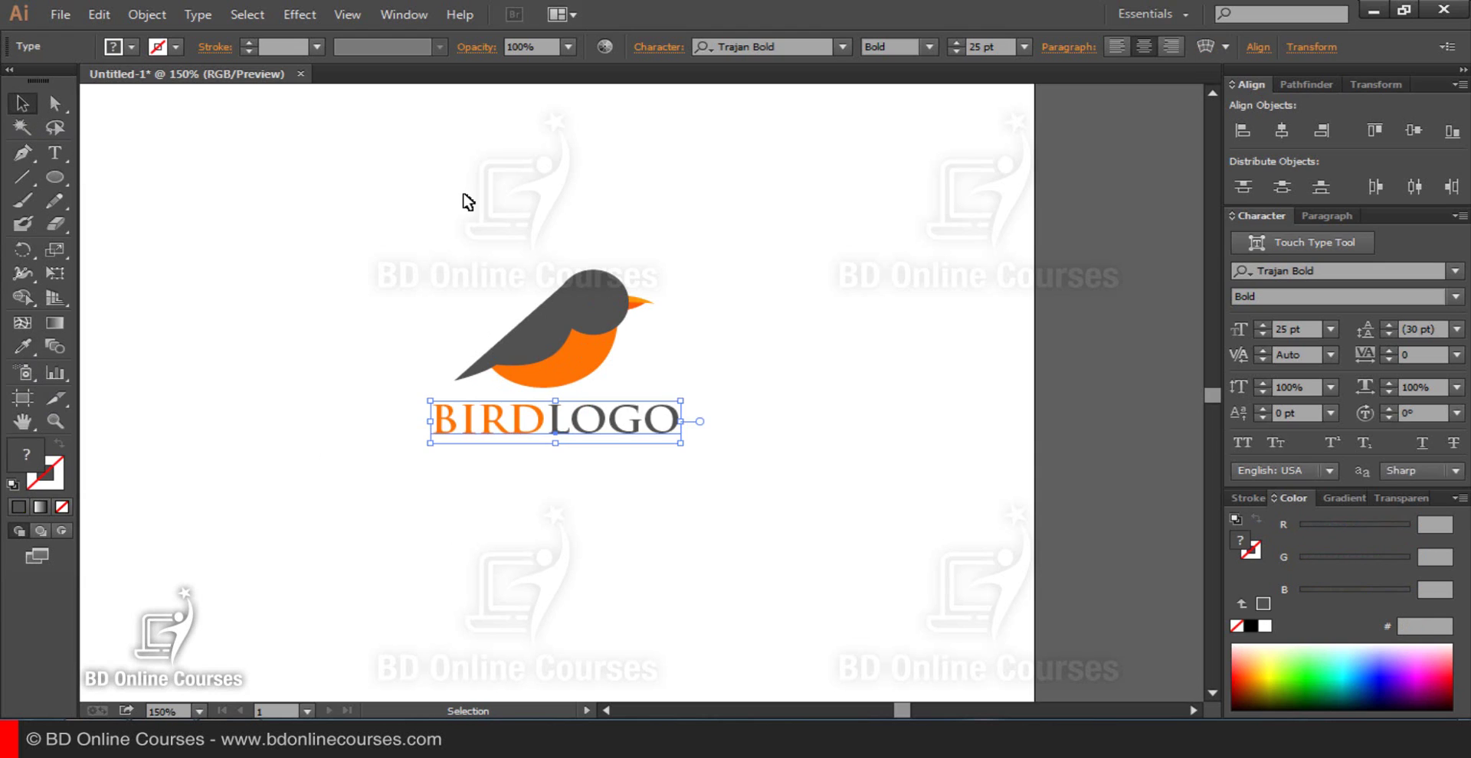
click(417, 308)
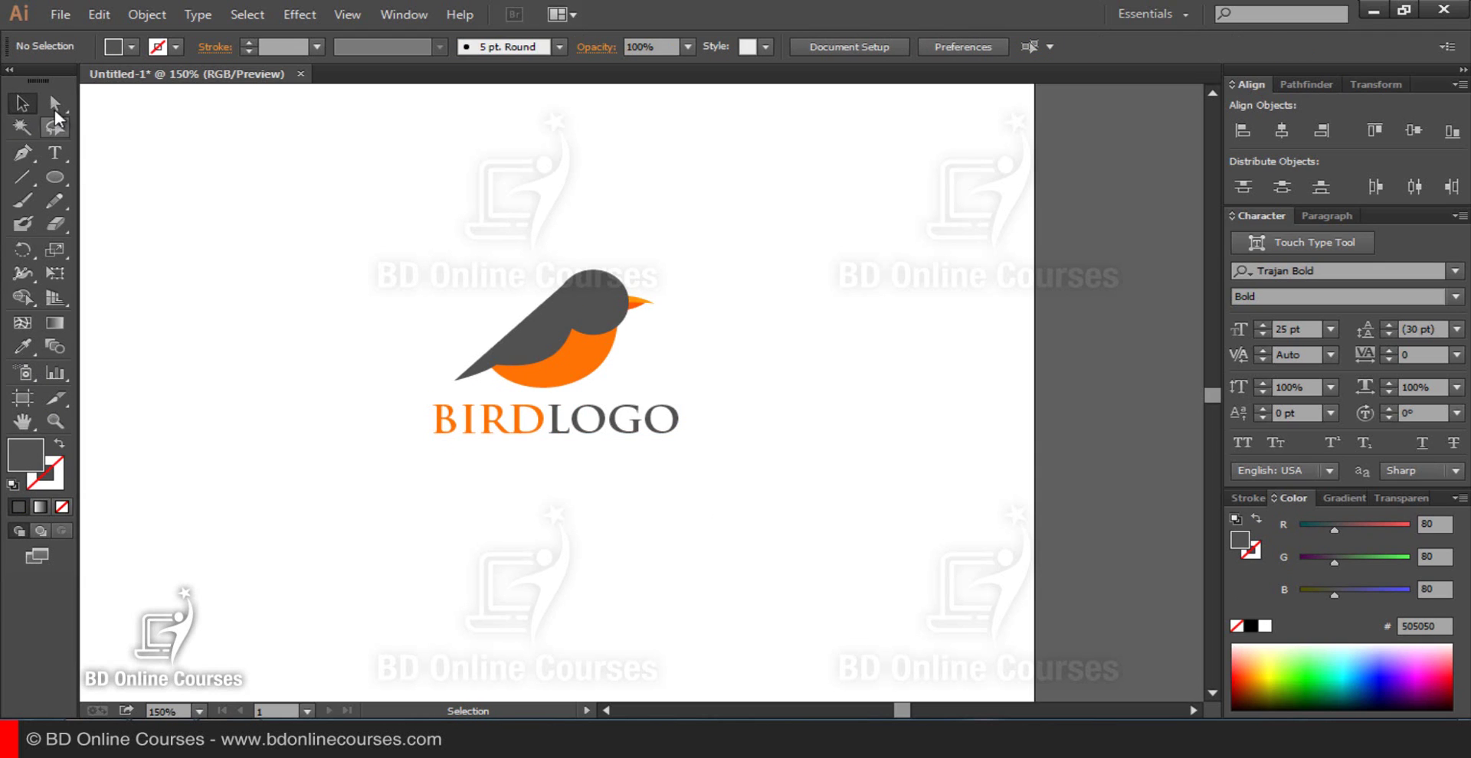
click(54, 107)
click(555, 421)
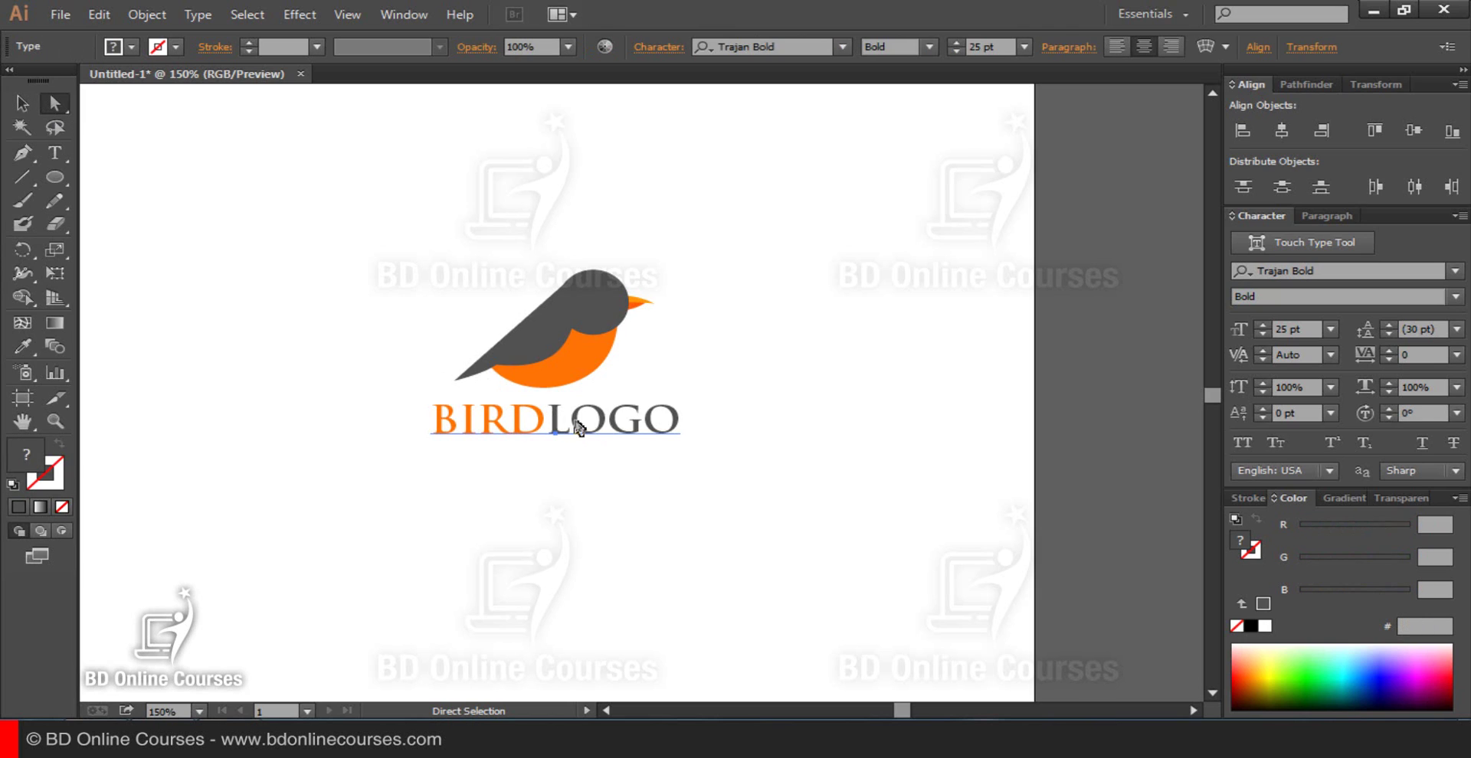
click(652, 498)
click(613, 424)
key(v)
key(a)
key(v)
key(a)
Step: Copy the BIRDLOGO text, paste it in front, and move the duplicate straight down below the original
click(101, 14)
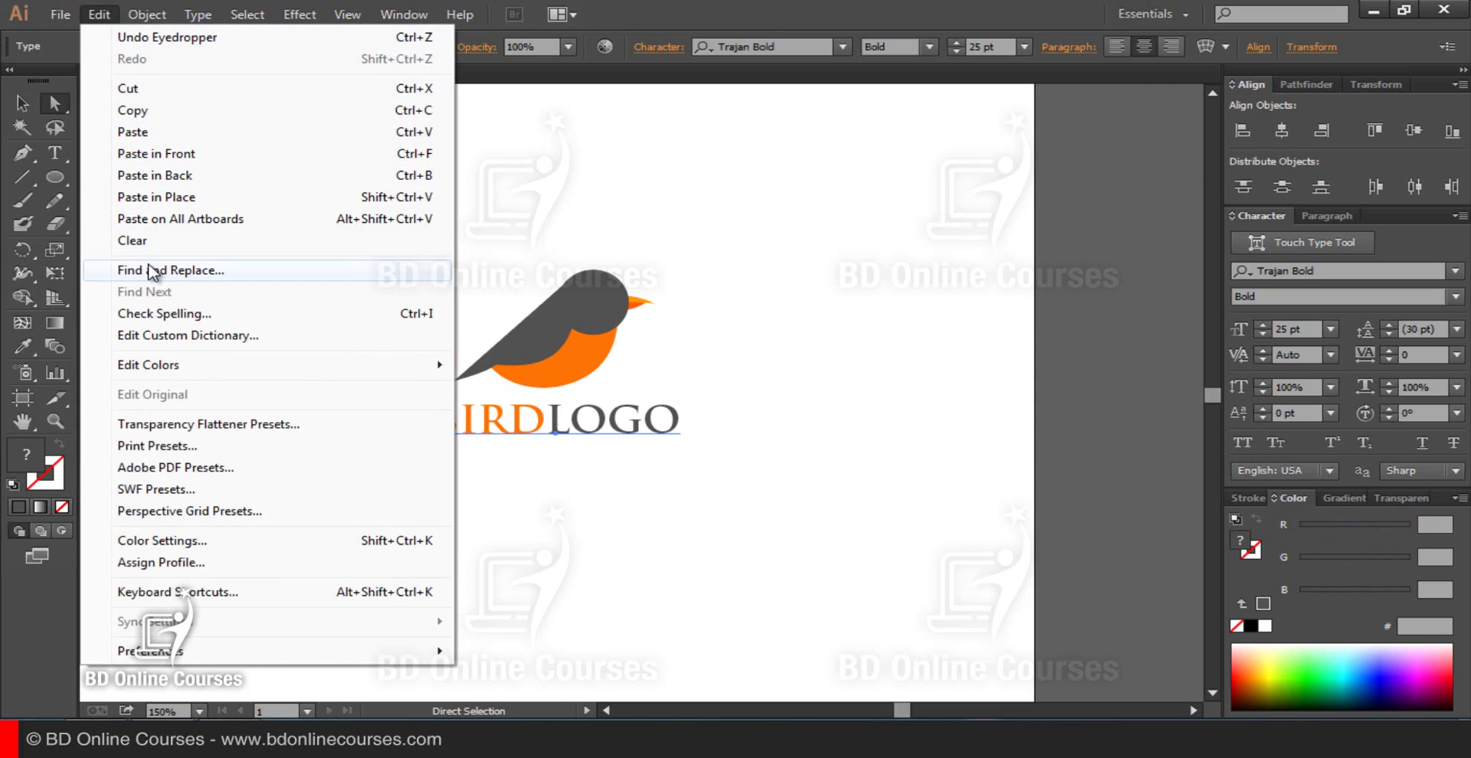
click(142, 112)
click(716, 381)
click(599, 431)
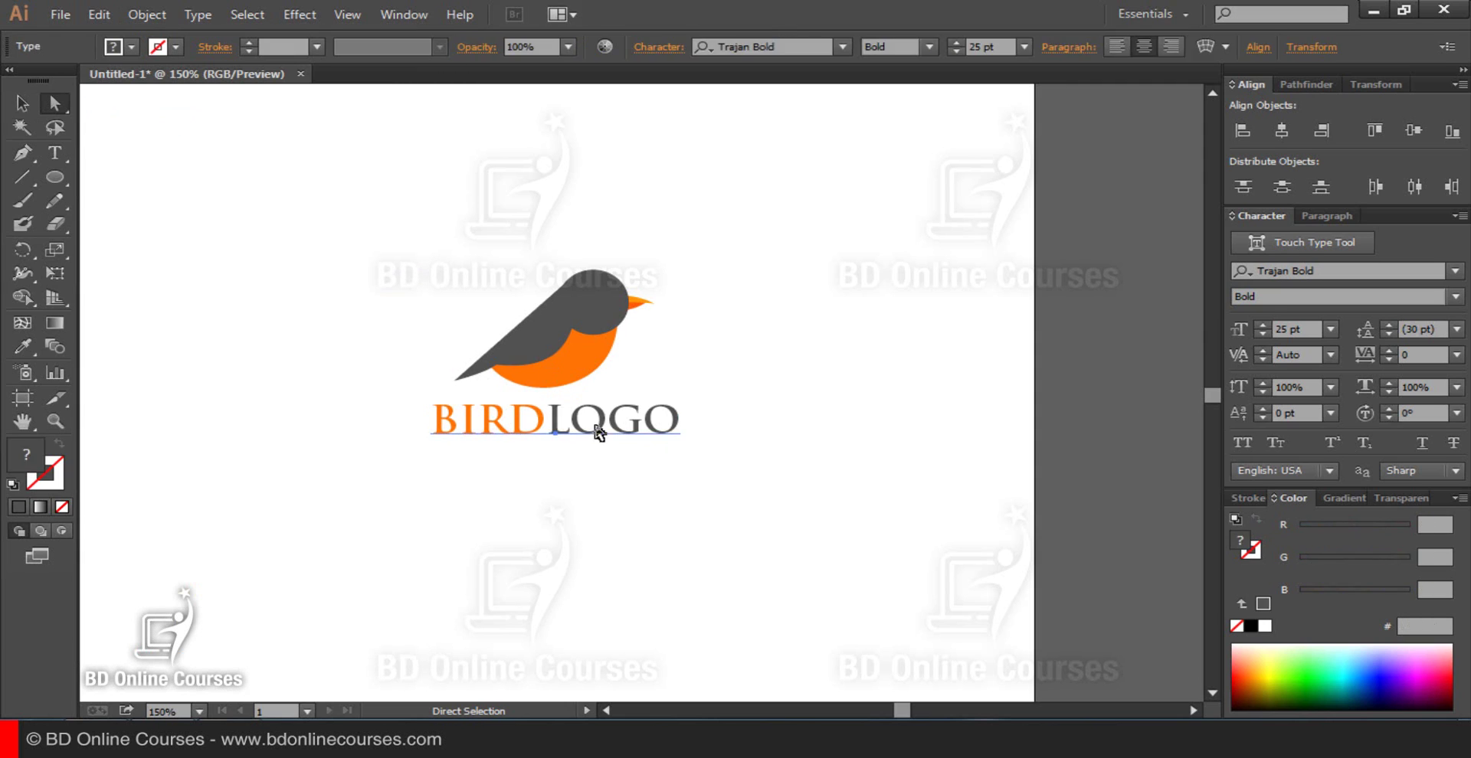
key(ctrl+c)
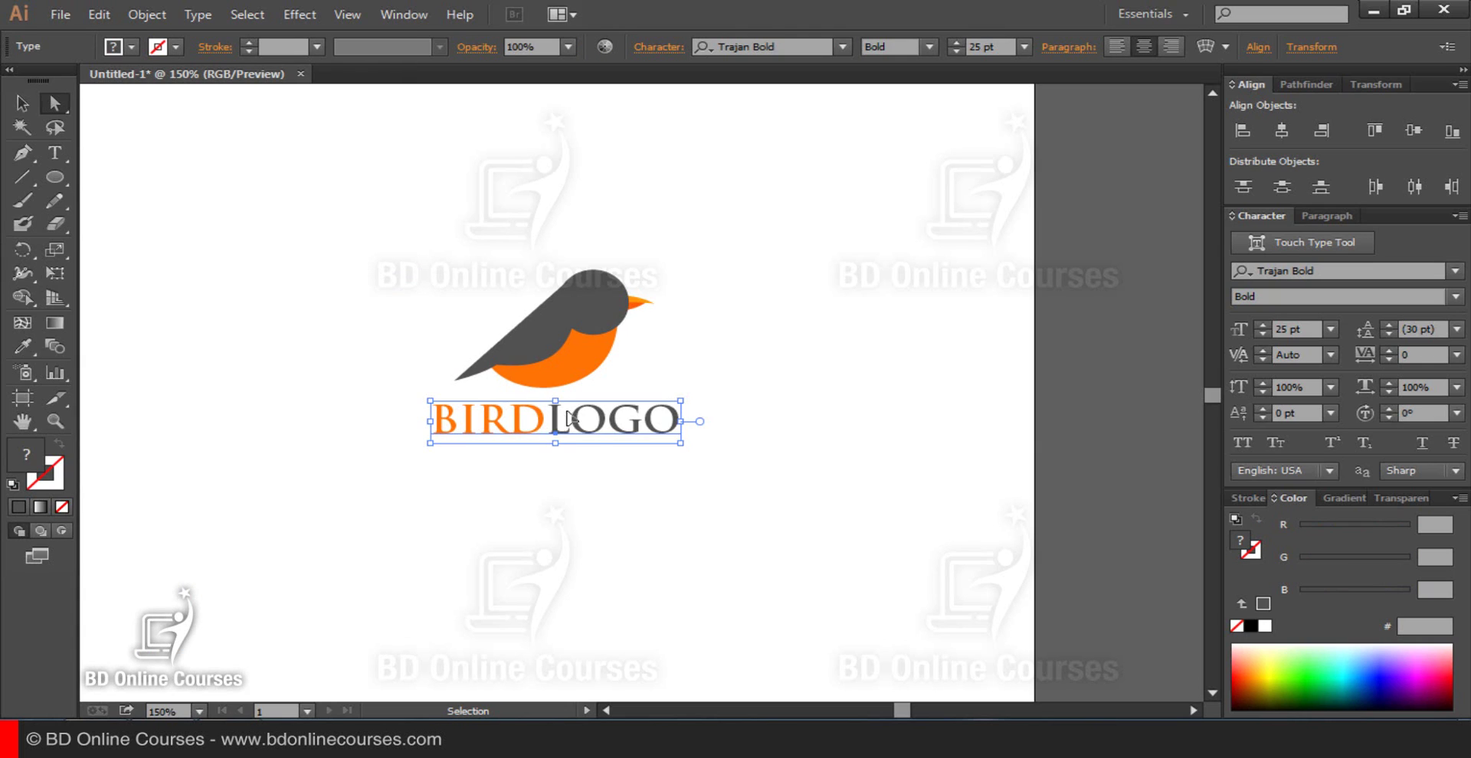
key(ctrl+f)
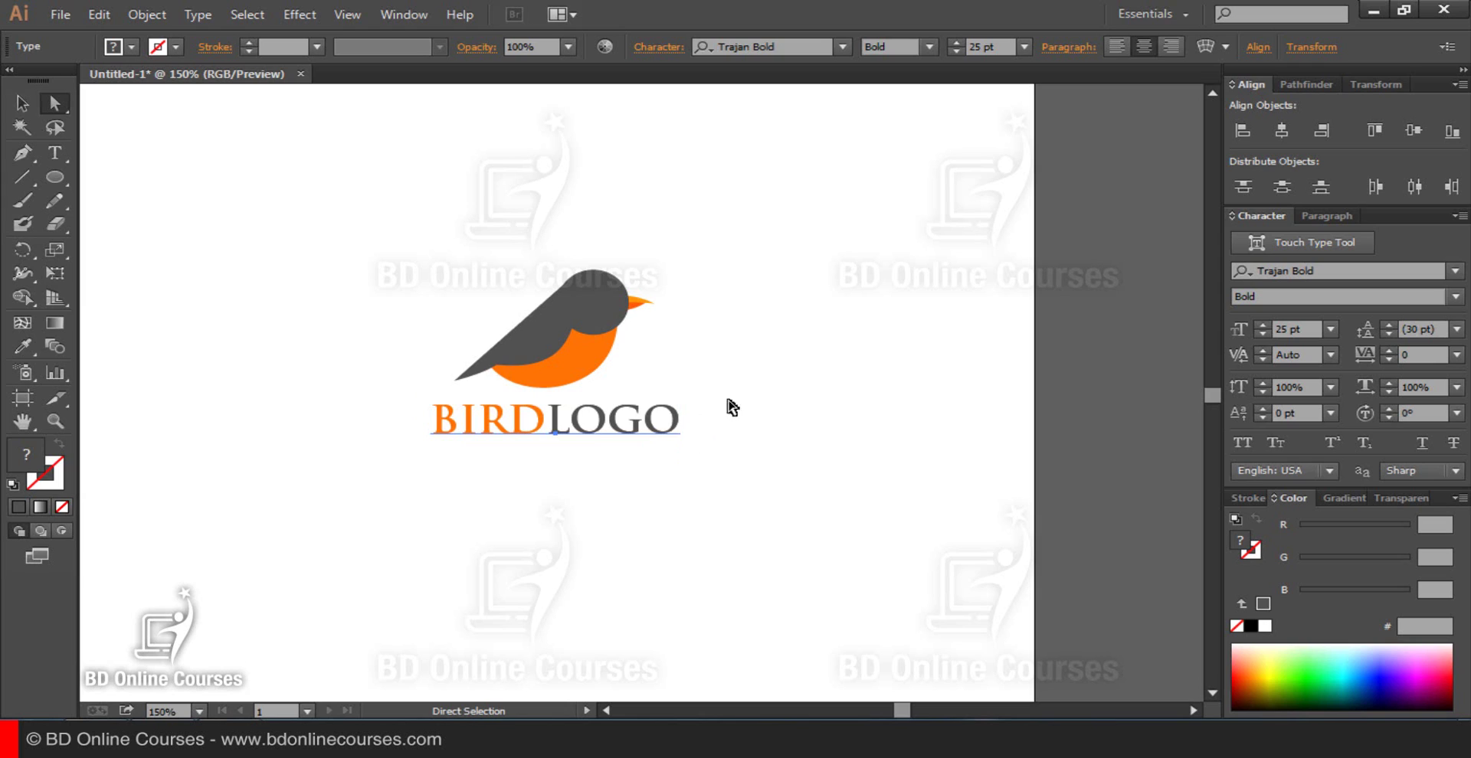
click(710, 450)
click(612, 429)
drag(609, 436, 609, 480)
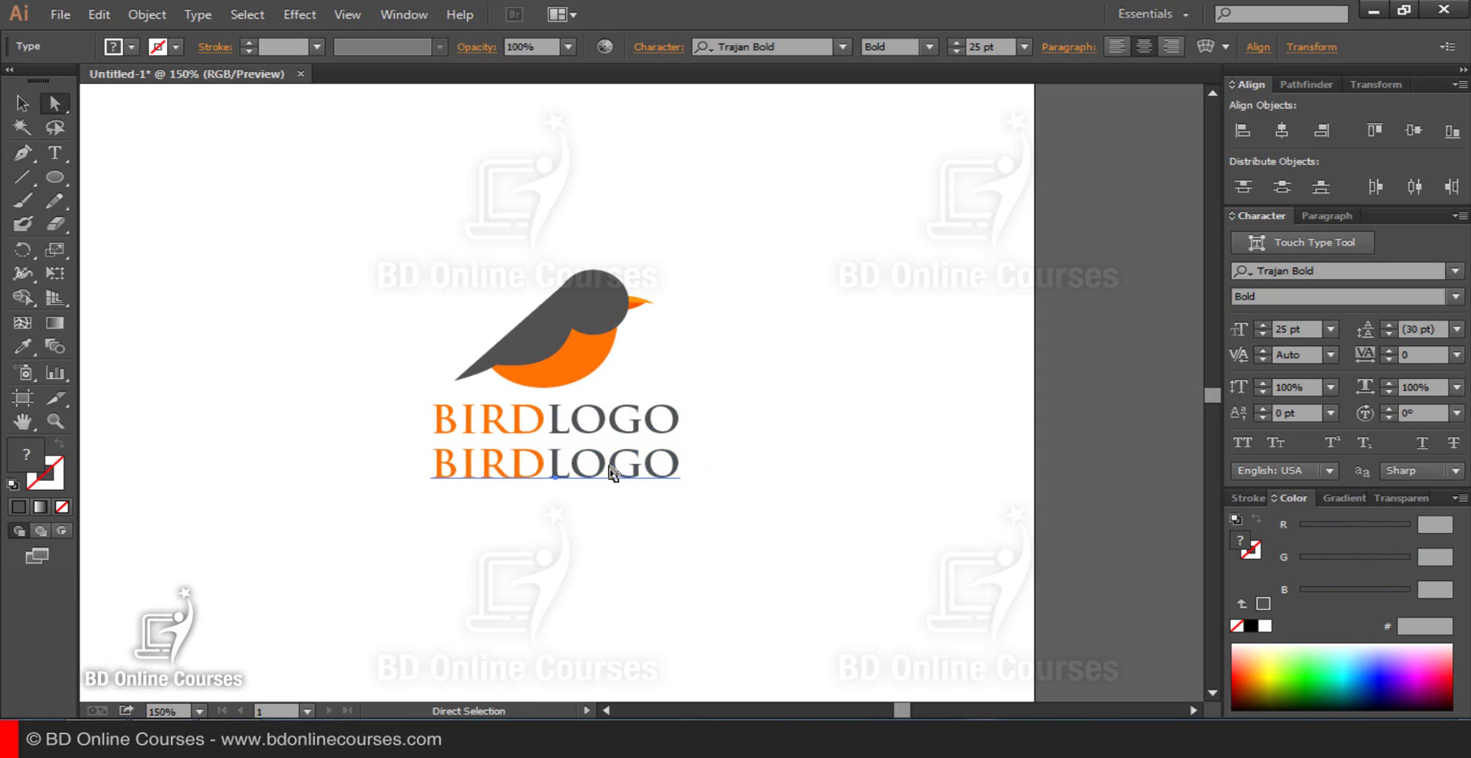
Step: Replace the wording of the lower BIRDLOGO copy with "YOUR SOLGAN HERE" and select that text line
click(778, 437)
double_click(563, 468)
double_click(560, 464)
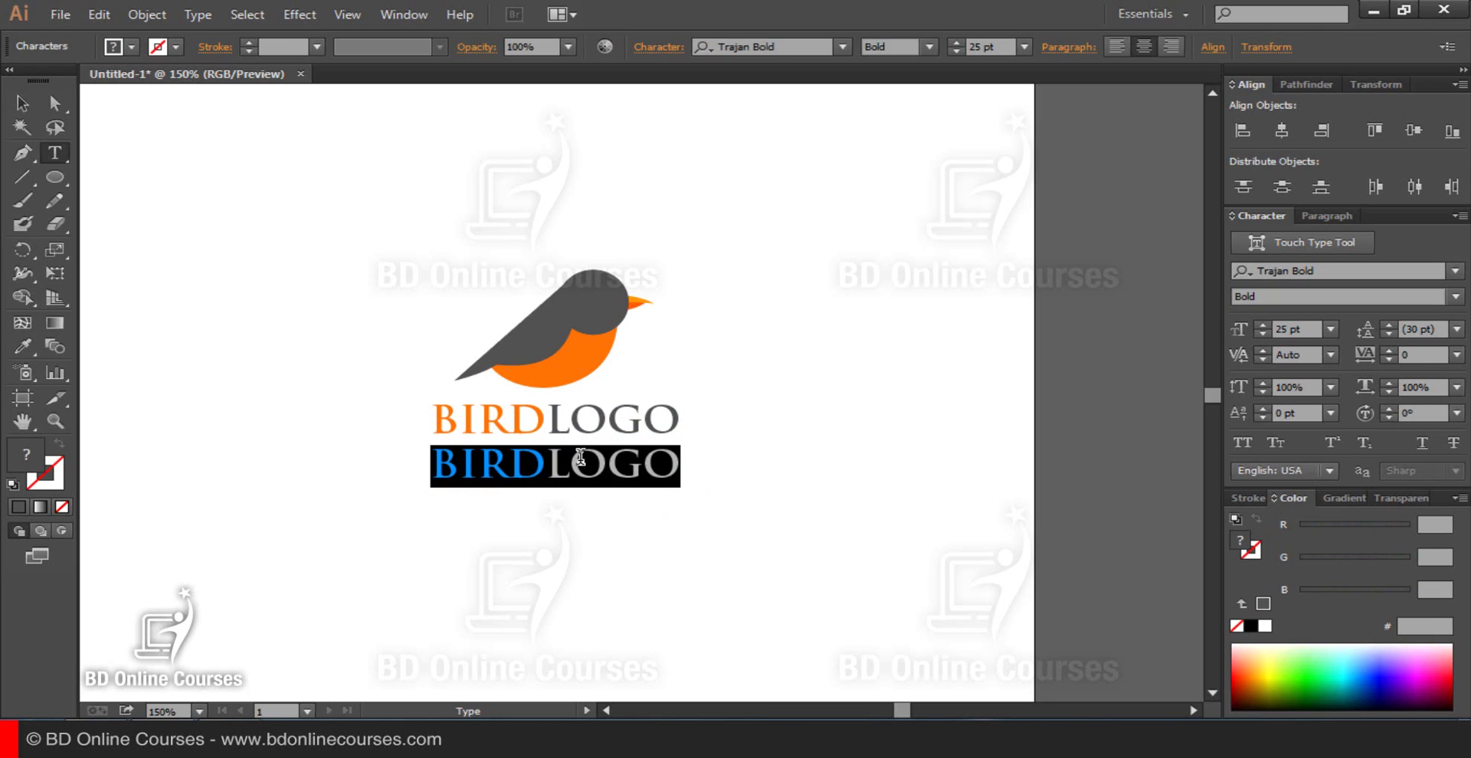
text(YOUR)
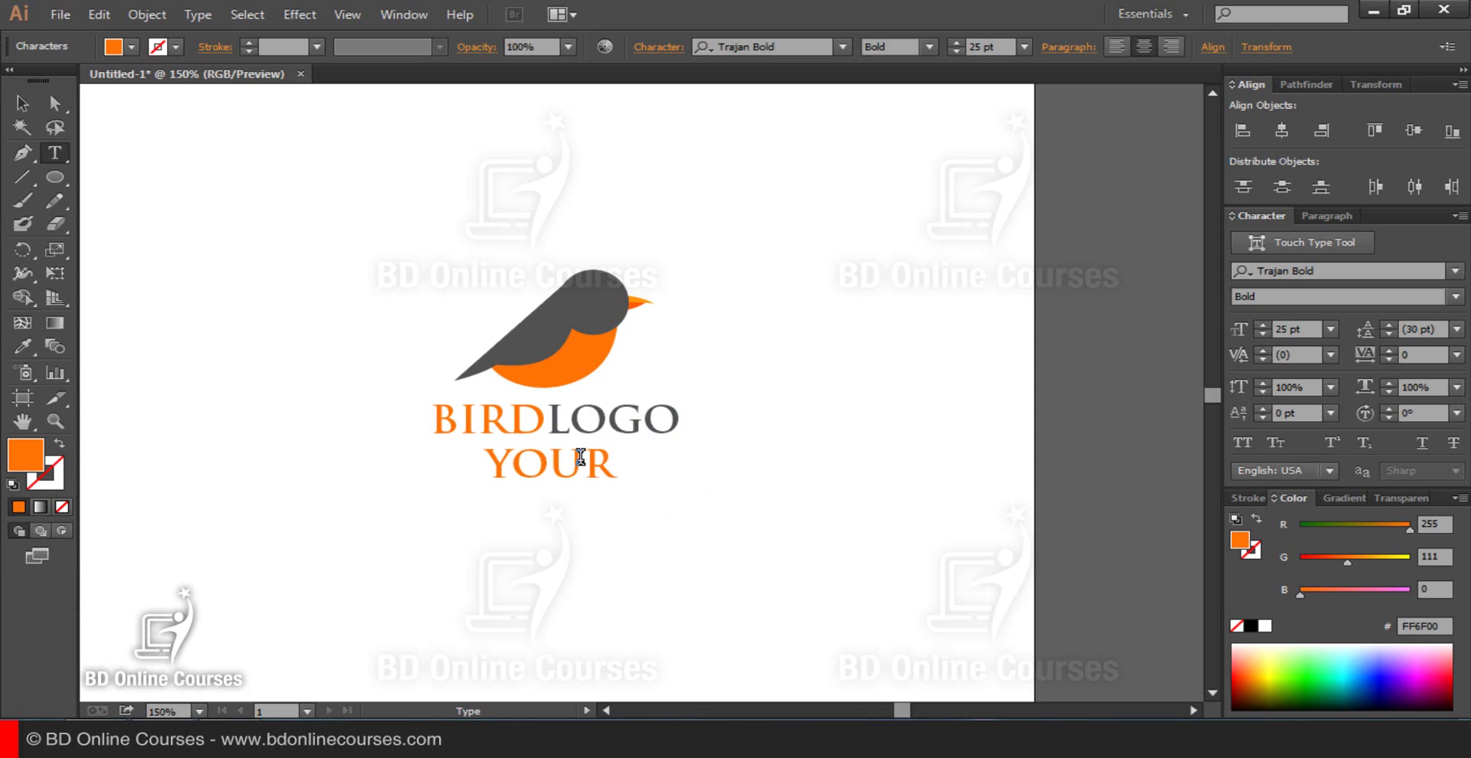
text( SOL)
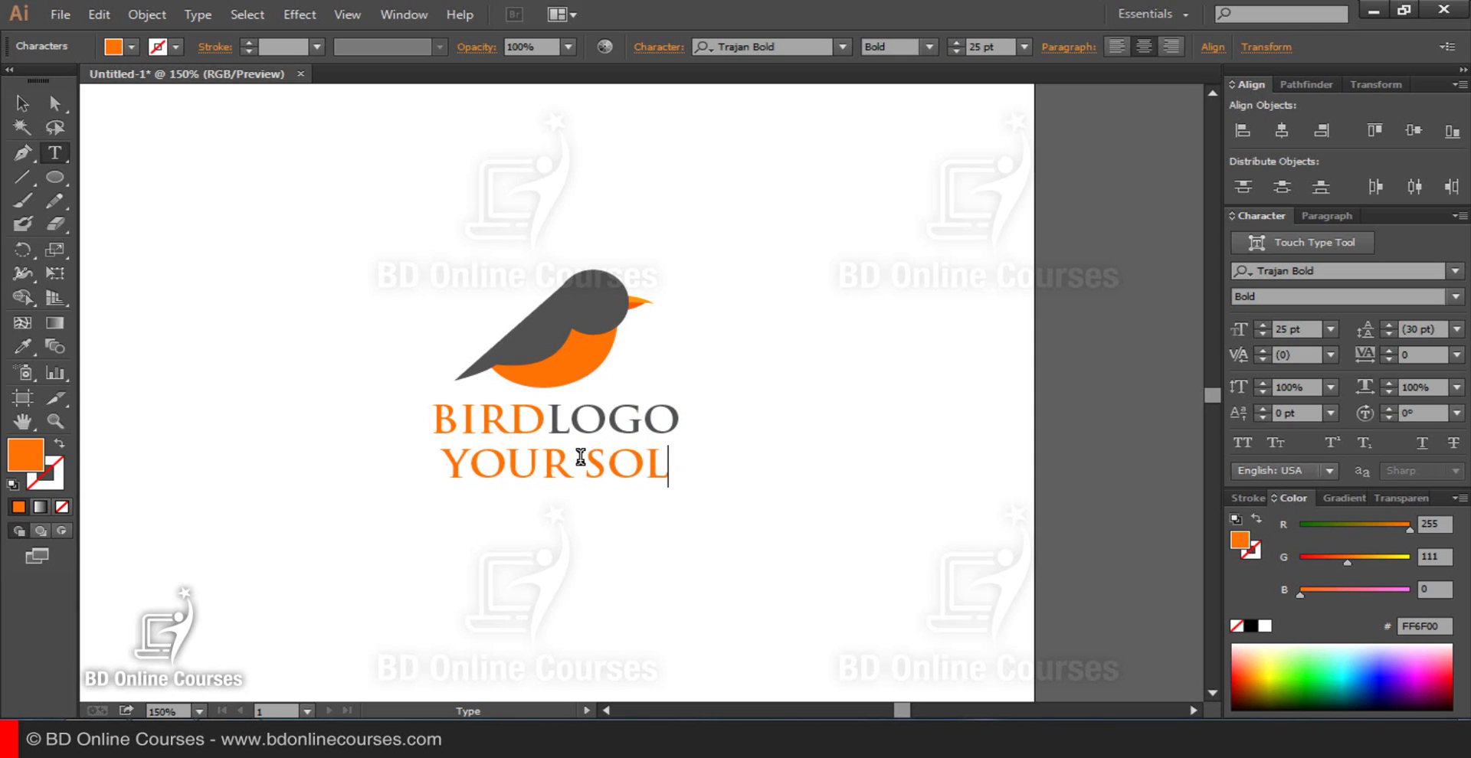
text(GAN HERE)
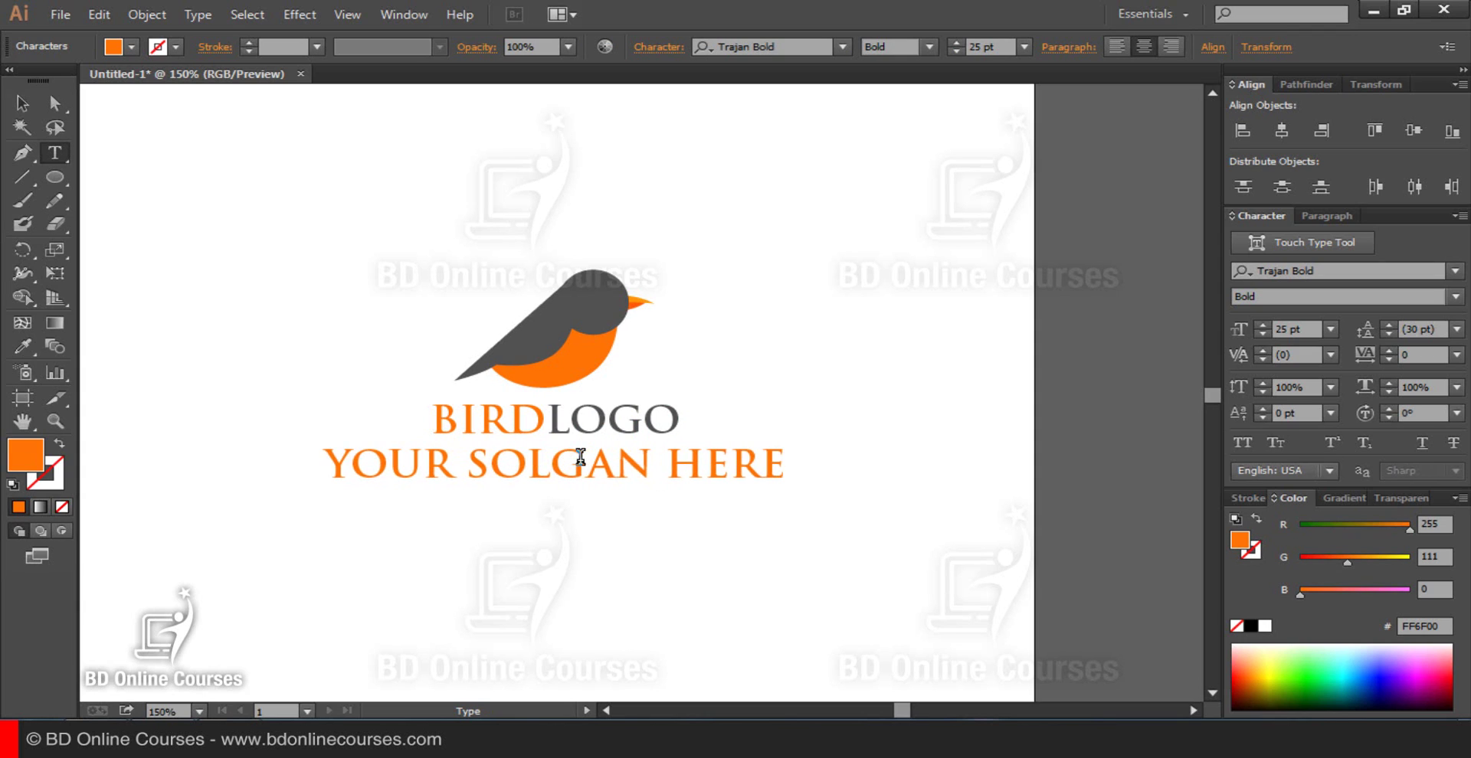
click(55, 103)
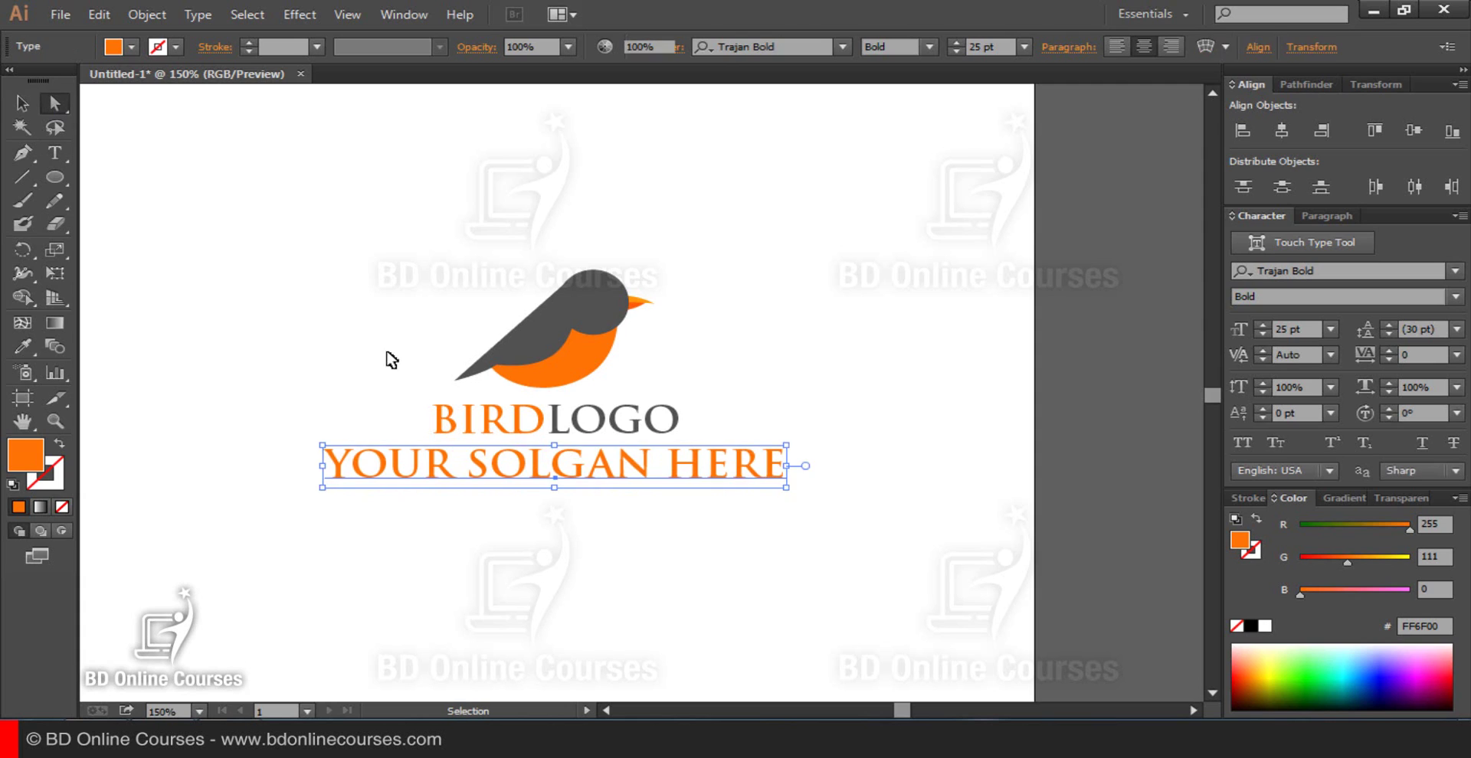
click(529, 485)
click(529, 483)
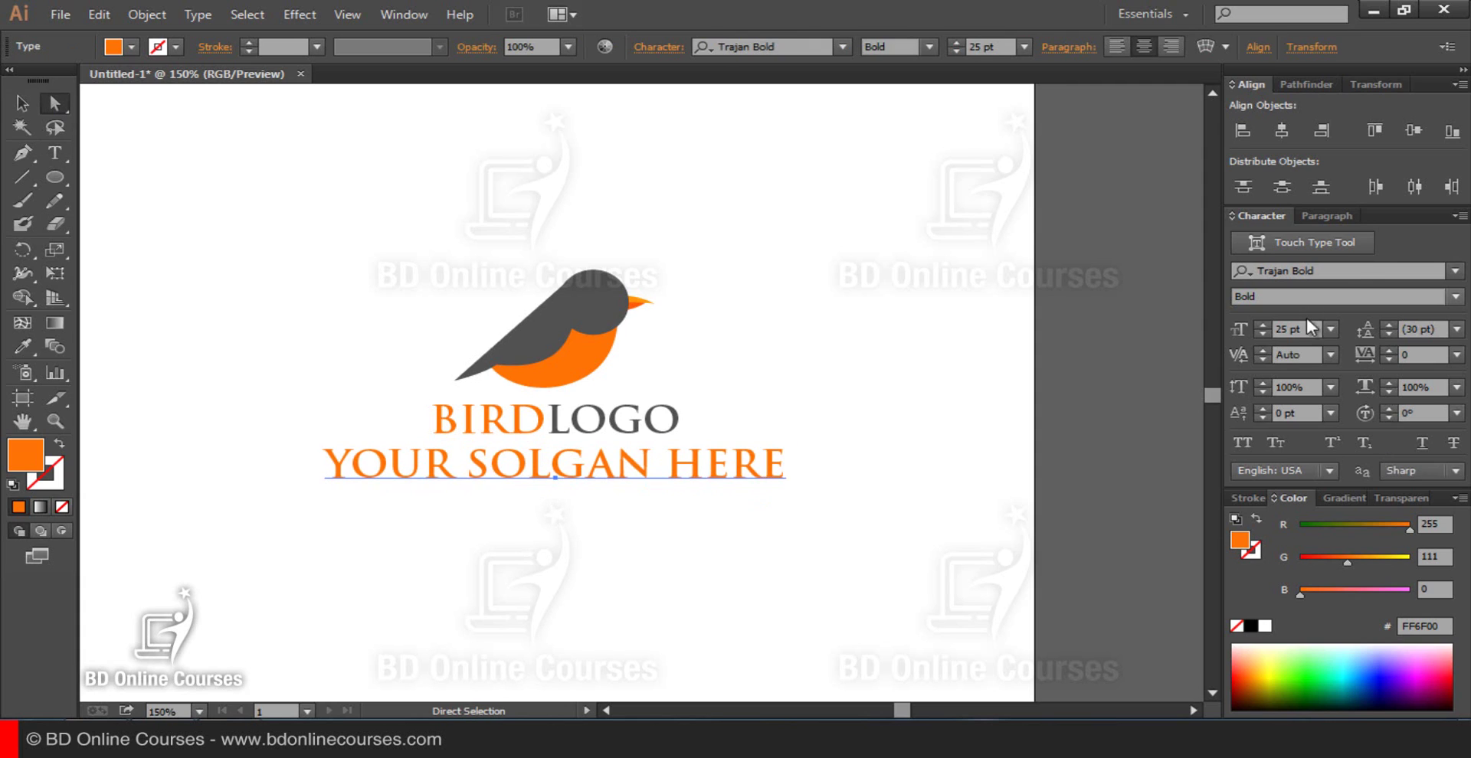
Step: Reduce the font size of the slogan line to 10 pt and deselect it
click(1262, 335)
click(1262, 335)
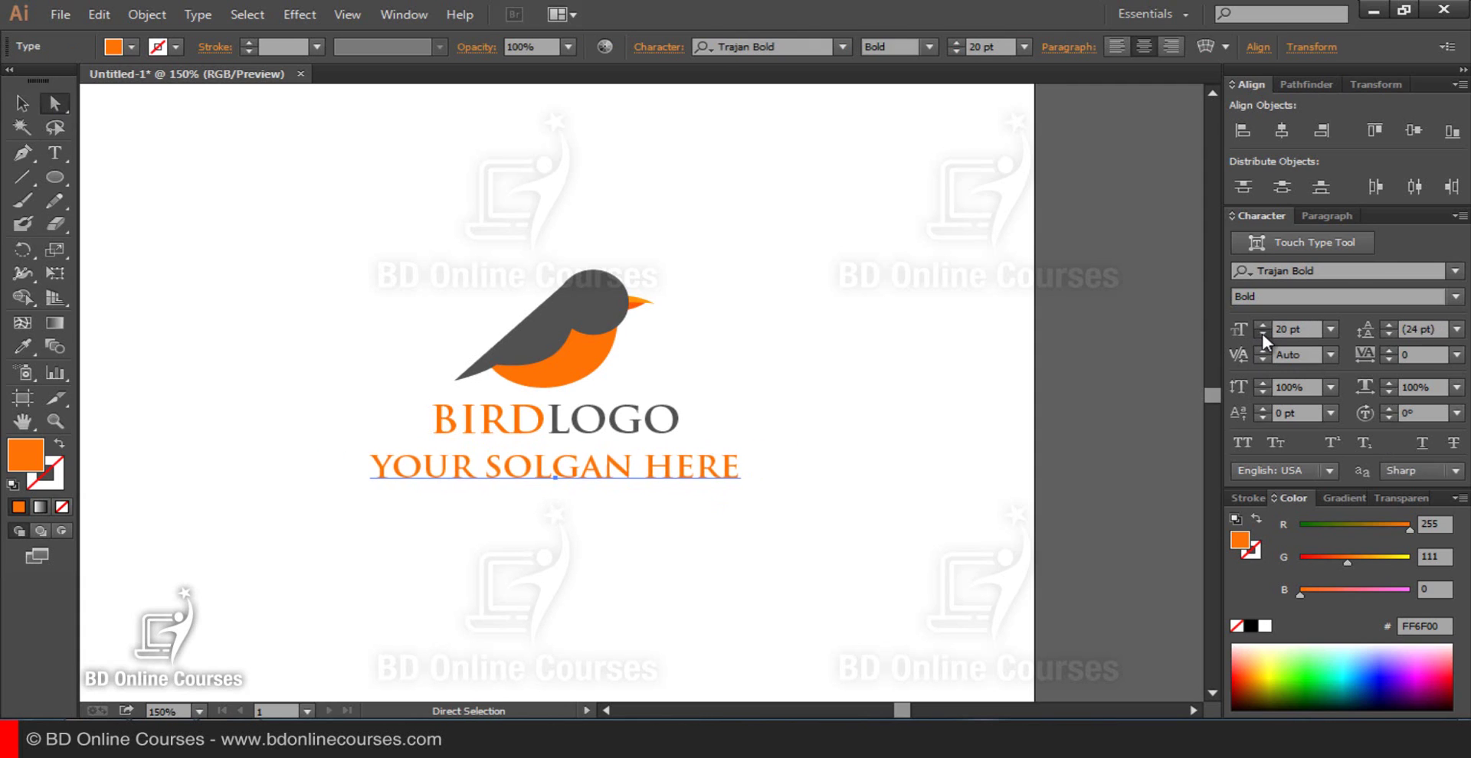
click(1261, 335)
click(1261, 331)
click(1261, 331)
click(1261, 331)
click(1261, 331)
click(1261, 331)
click(1261, 331)
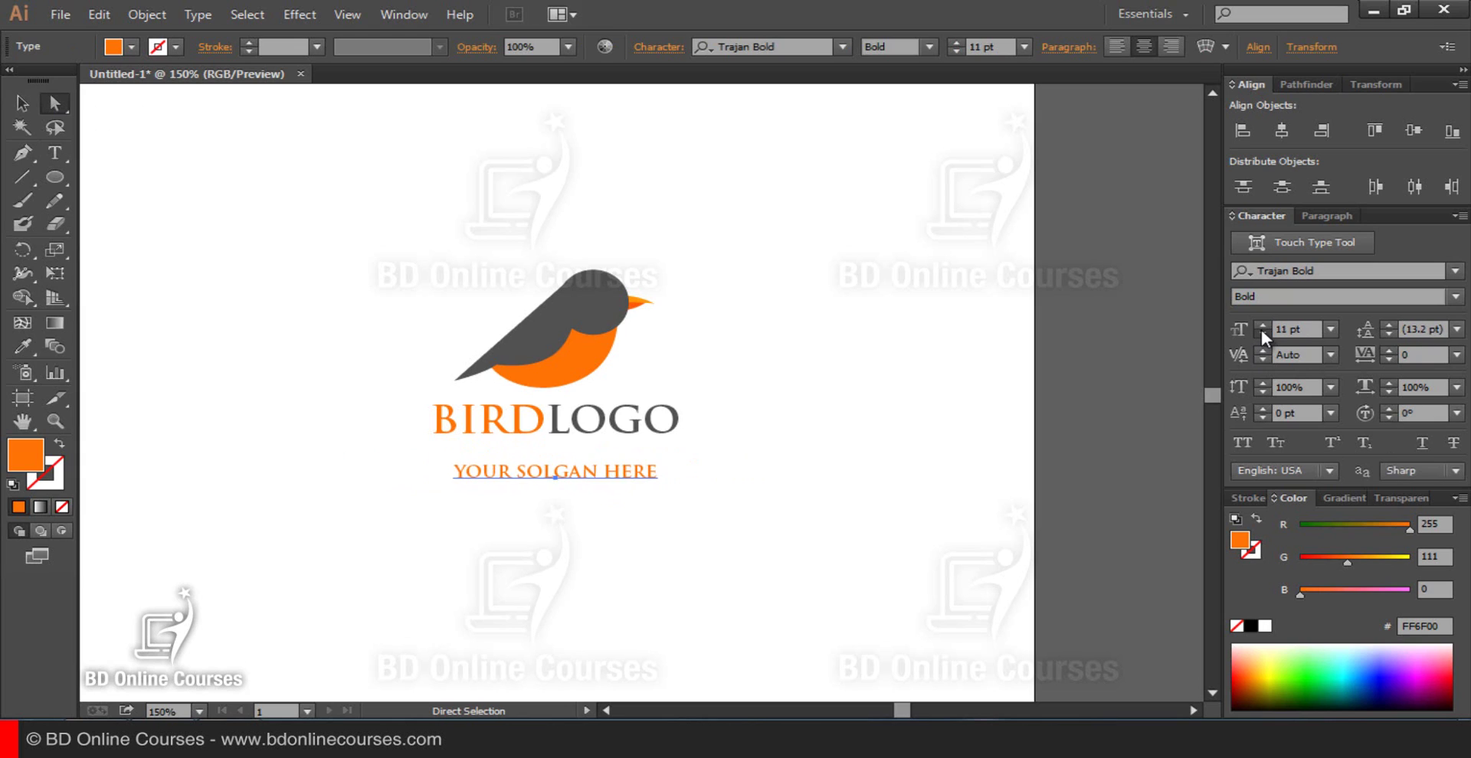
click(1260, 331)
click(1261, 331)
click(1261, 325)
click(1262, 333)
click(971, 495)
Step: Move the slogan line straight up so it sits close beneath the BIRDLOGO caption, and deselect it
key(ctrl+space)
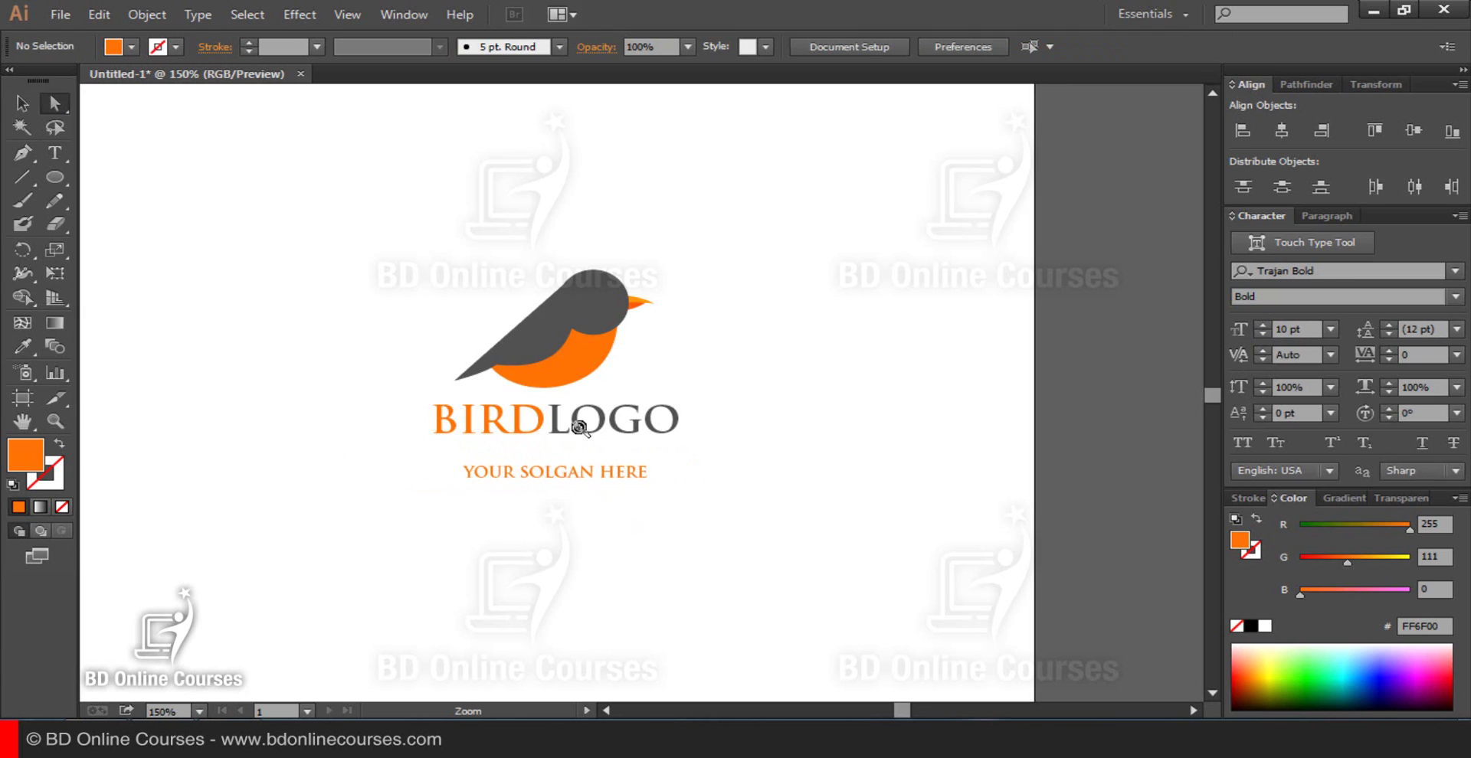
ctrl+click(580, 428)
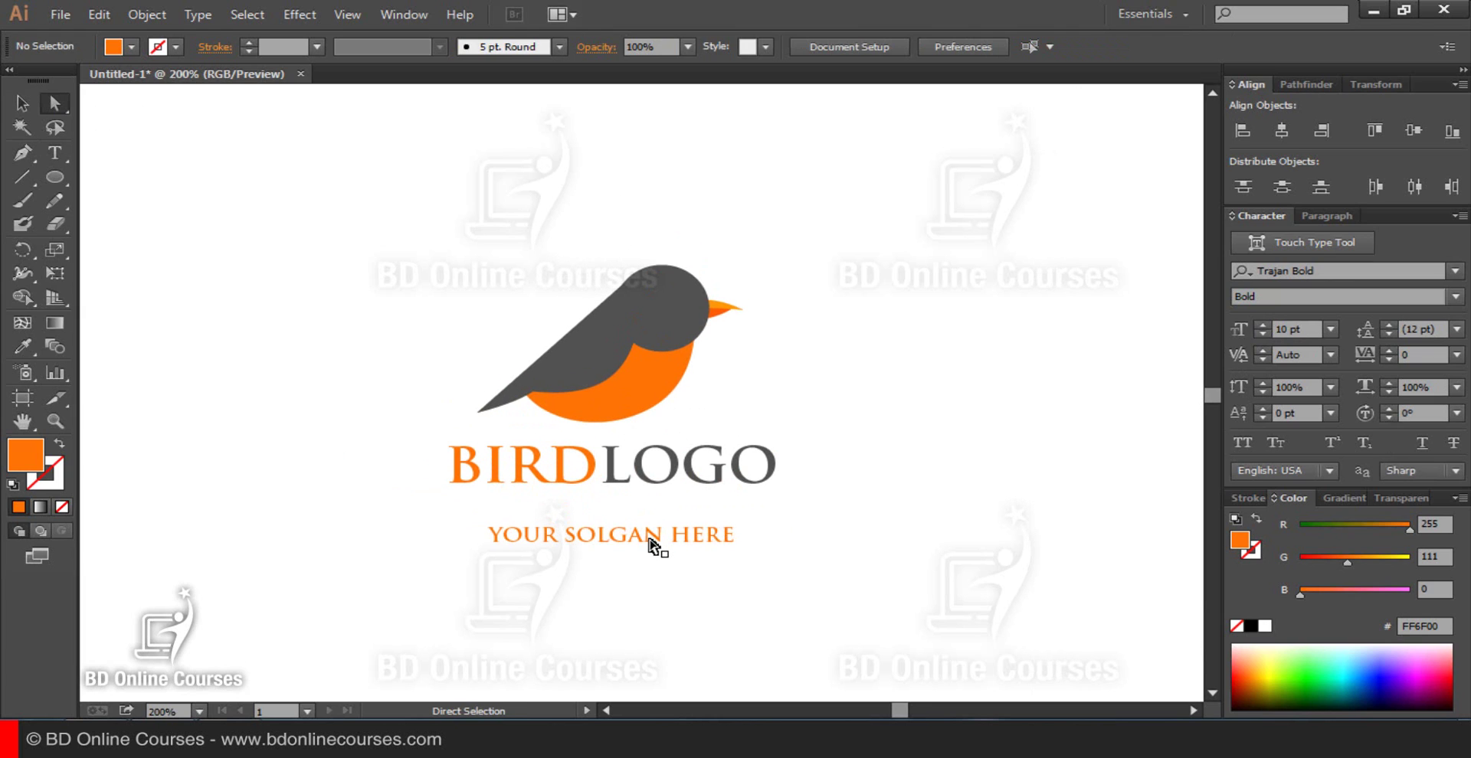
drag(649, 538, 652, 510)
click(878, 573)
Step: Recolour the slogan line dark grey with RGB values 70, 70, 70, and deselect it
click(629, 501)
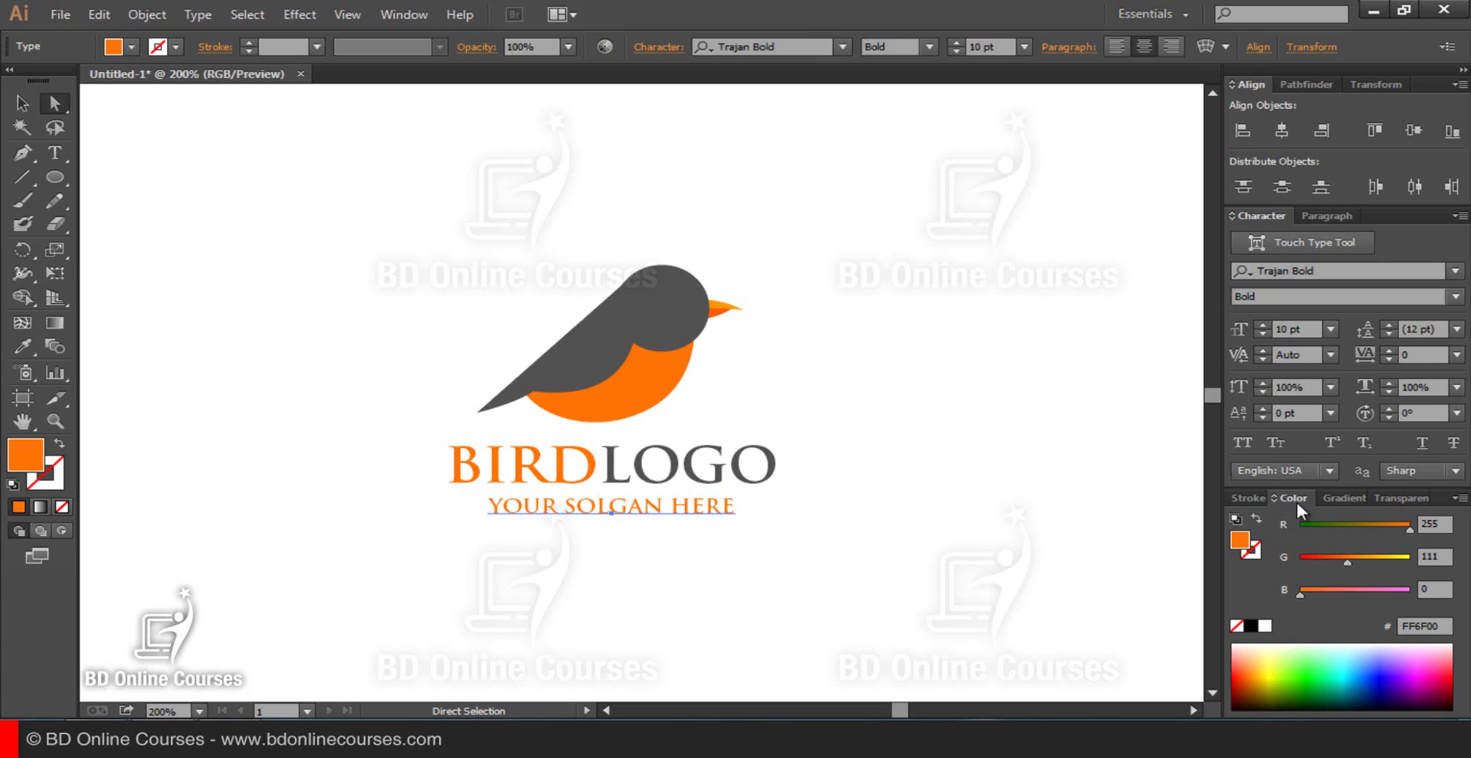
click(1250, 628)
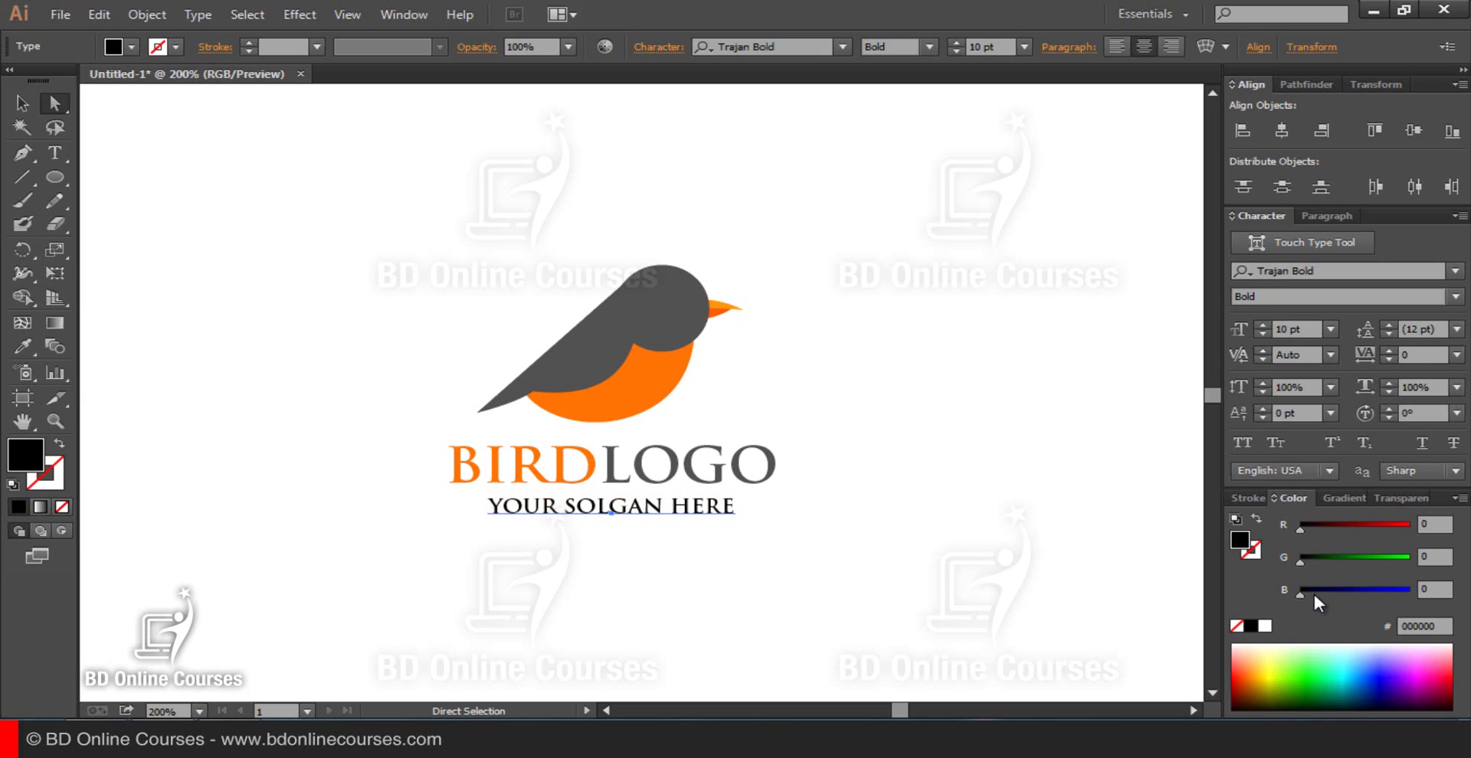
drag(1450, 528, 1381, 540)
key(Tab)
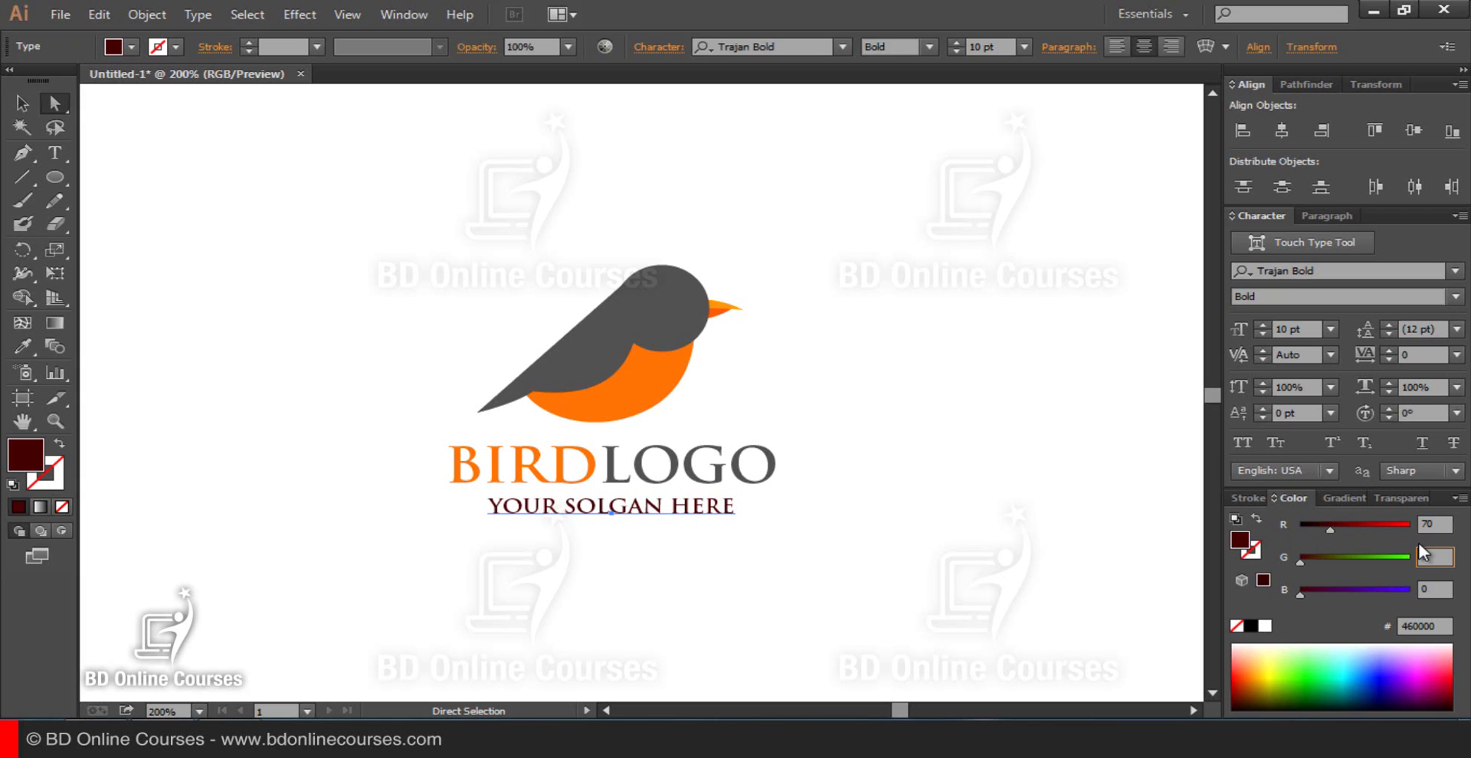
text(70)
key(Tab)
text(70)
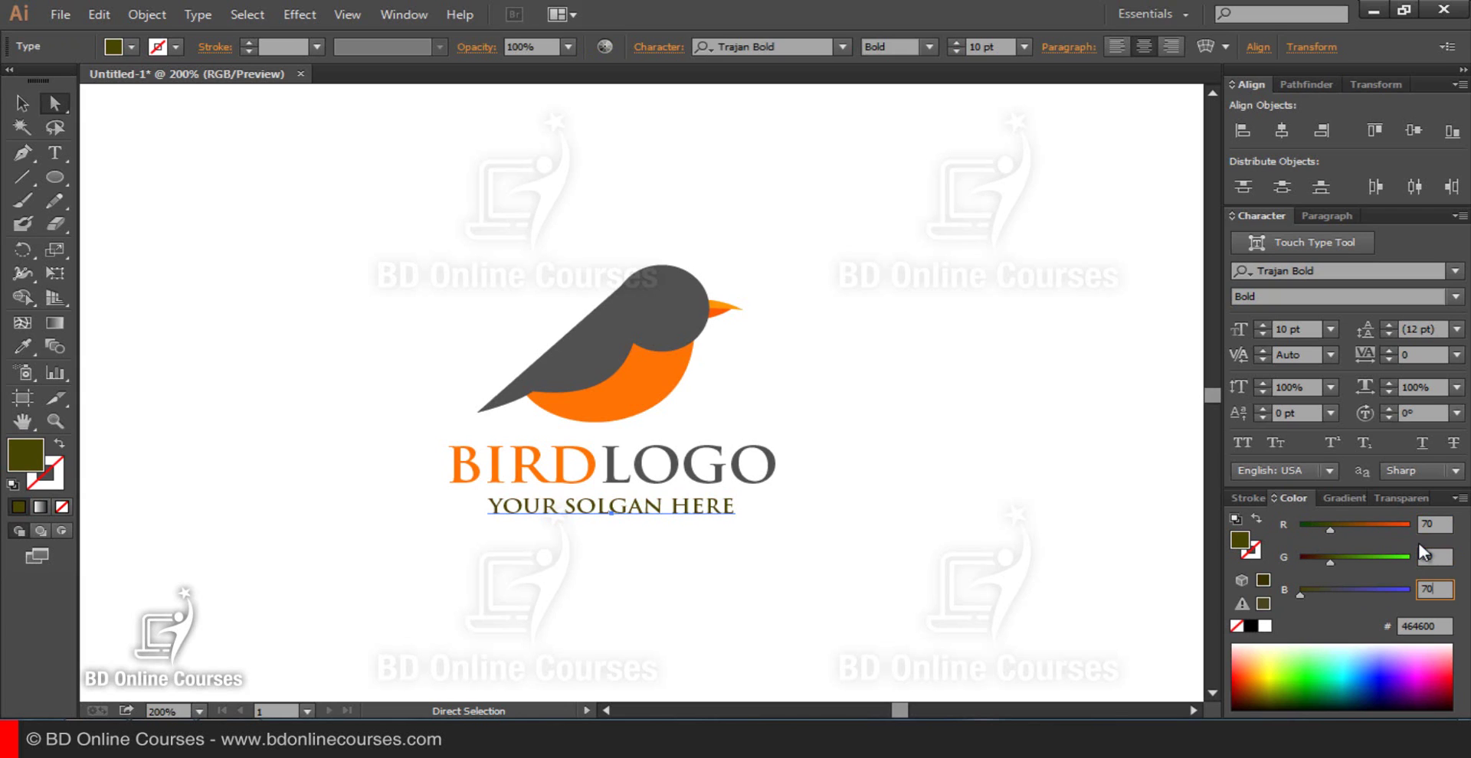
click(760, 537)
key(space)
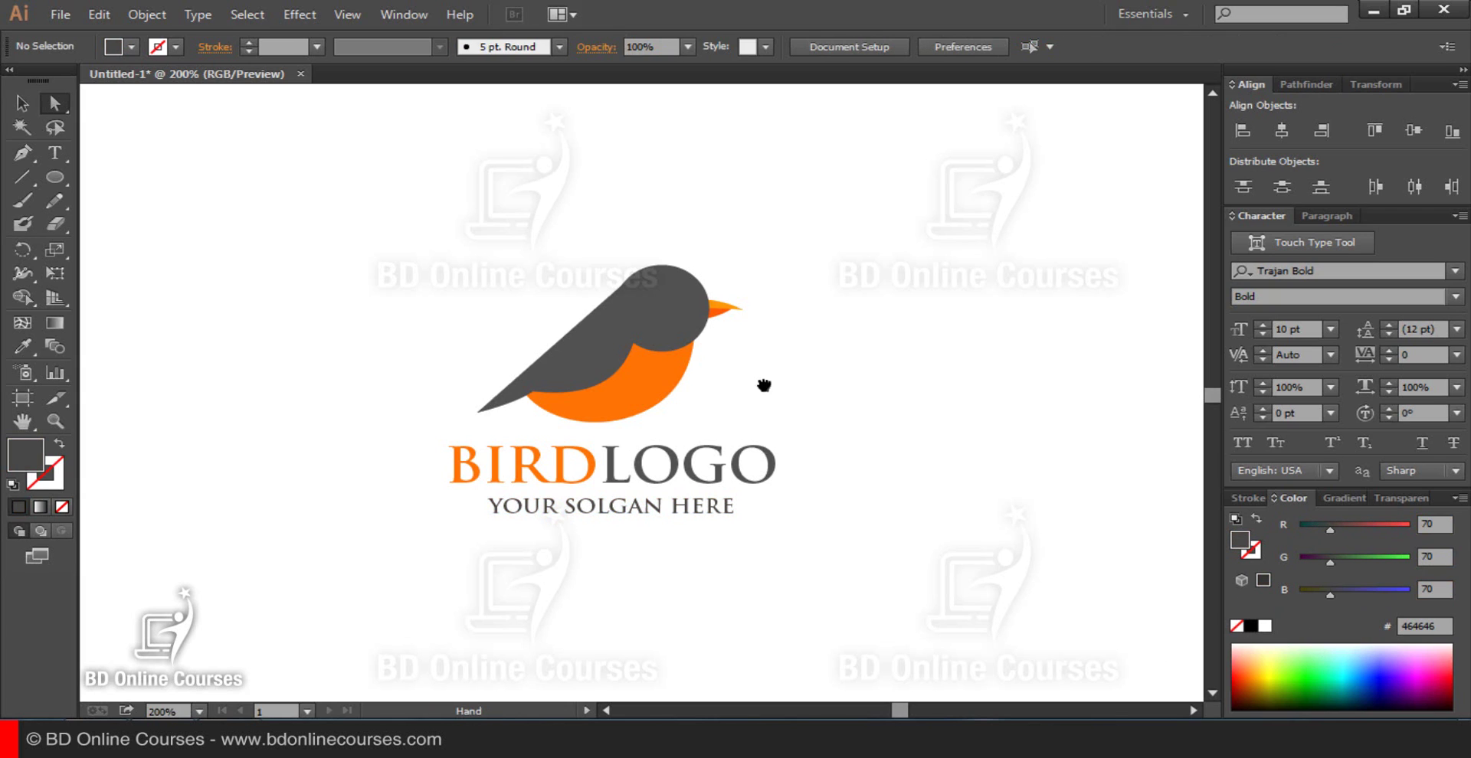
drag(764, 385, 770, 415)
key(ctrl+minus)
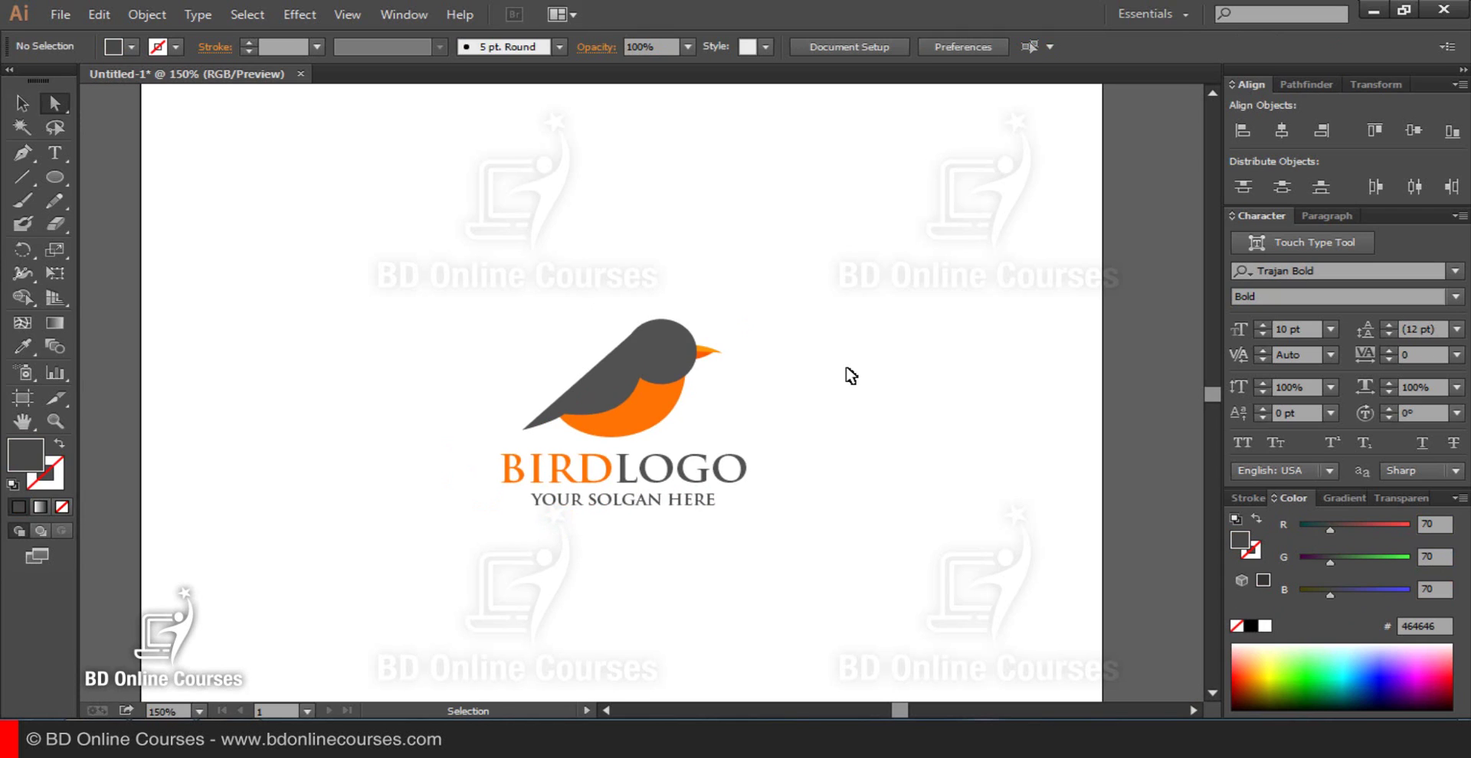